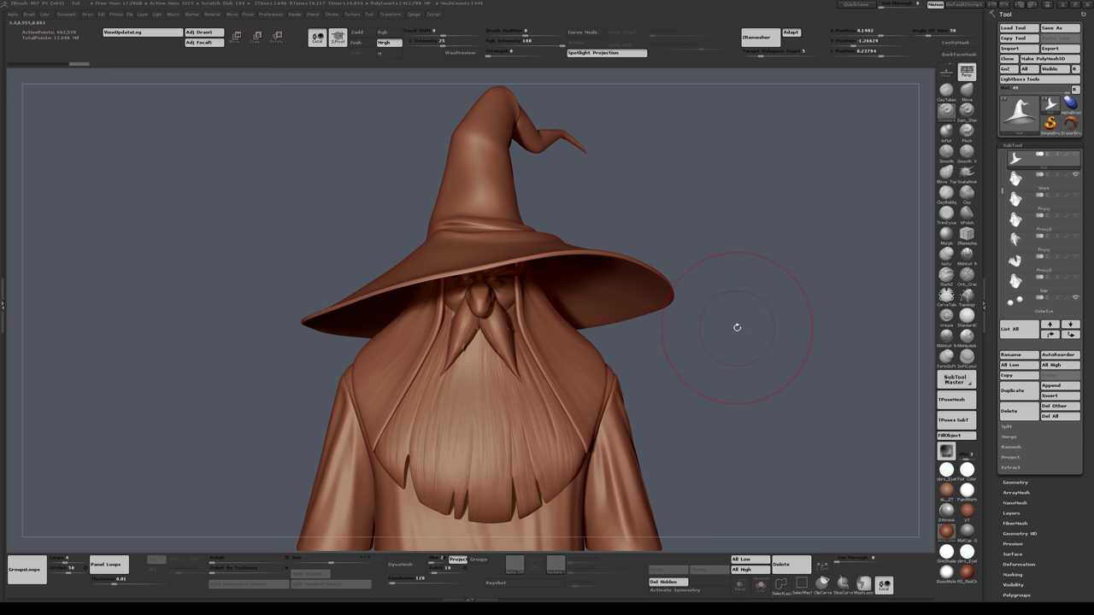
Step: Make the Work hair piece the active subtool and hide the hat
mouse_move(755, 323)
mouse_down()
mouse_move(709, 326)
mouse_move(752, 328)
mouse_move(663, 308)
mouse_up()
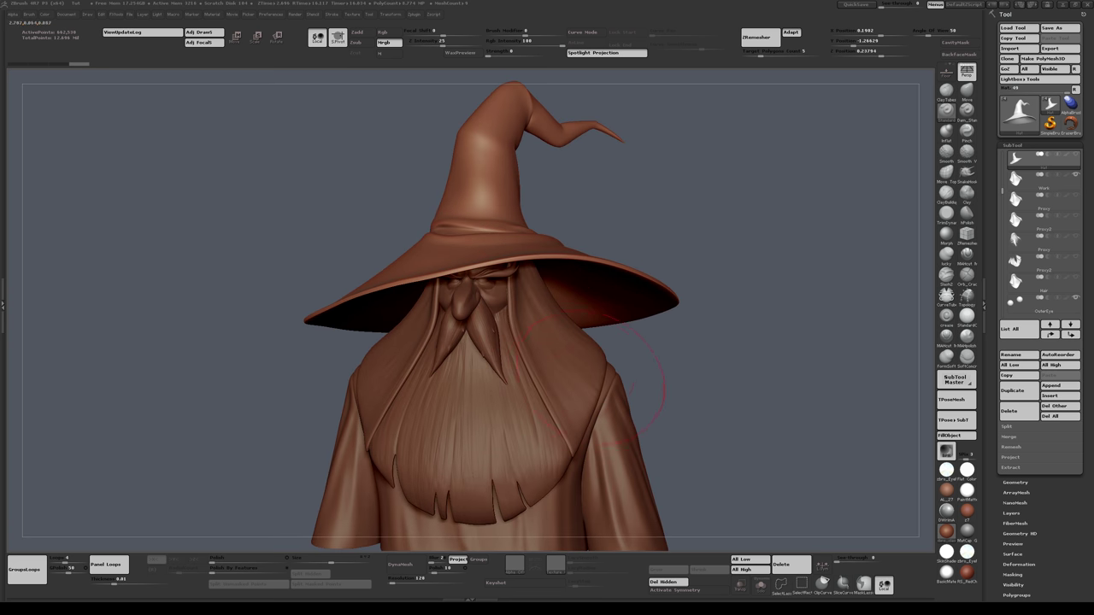
drag(774, 279, 812, 247)
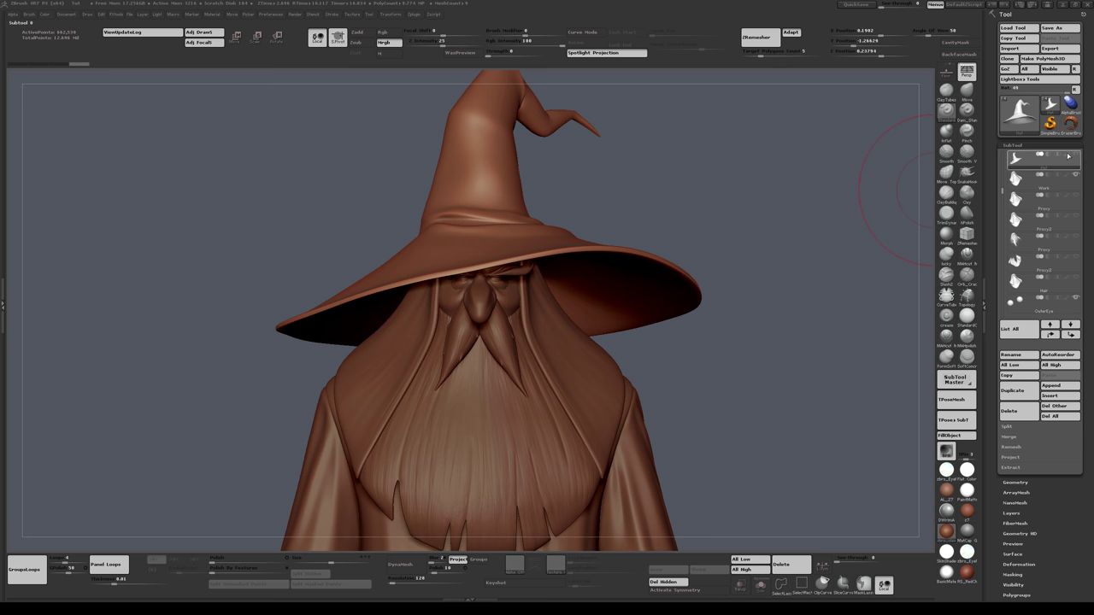
click(1072, 185)
click(1076, 155)
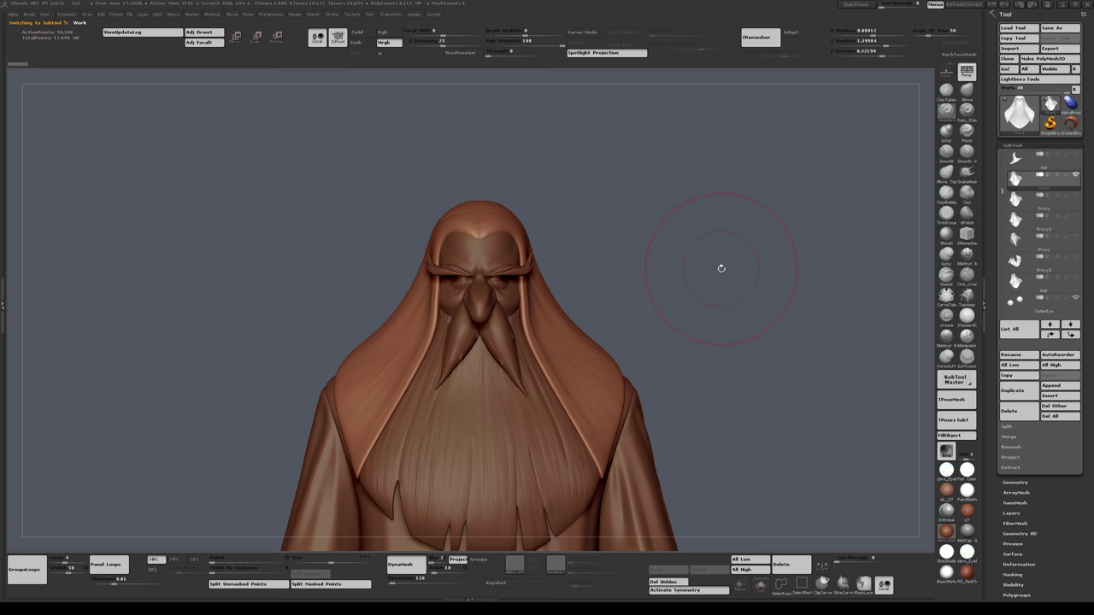
Step: Choose the CurveStrapSnap brush and reduce its draw size for working on the side of the hair
key(b)
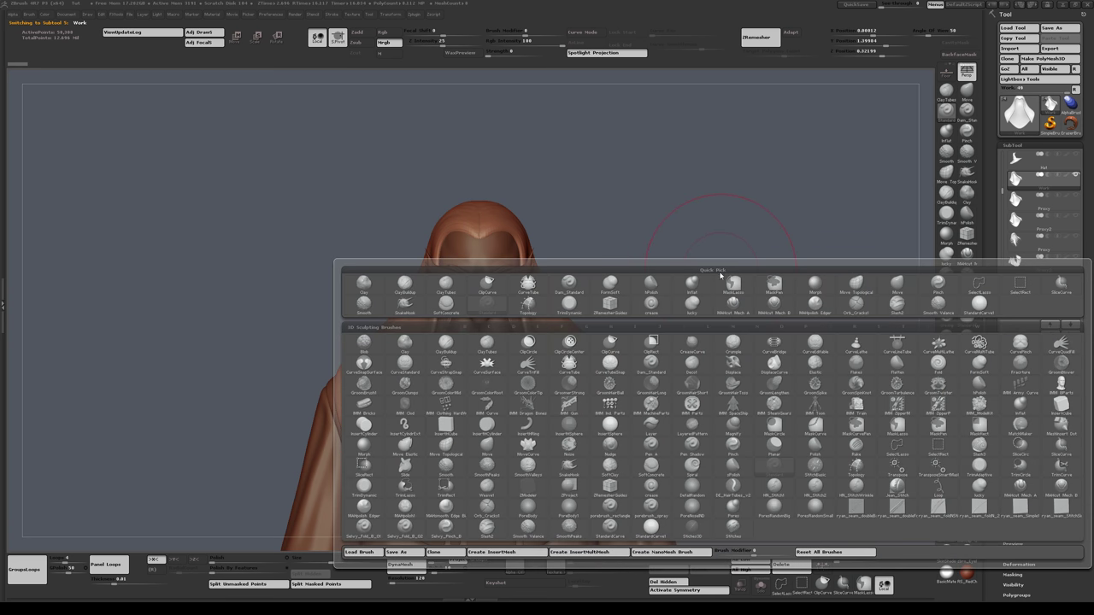
click(459, 371)
drag(669, 230, 752, 233)
alt+drag(689, 206, 740, 265)
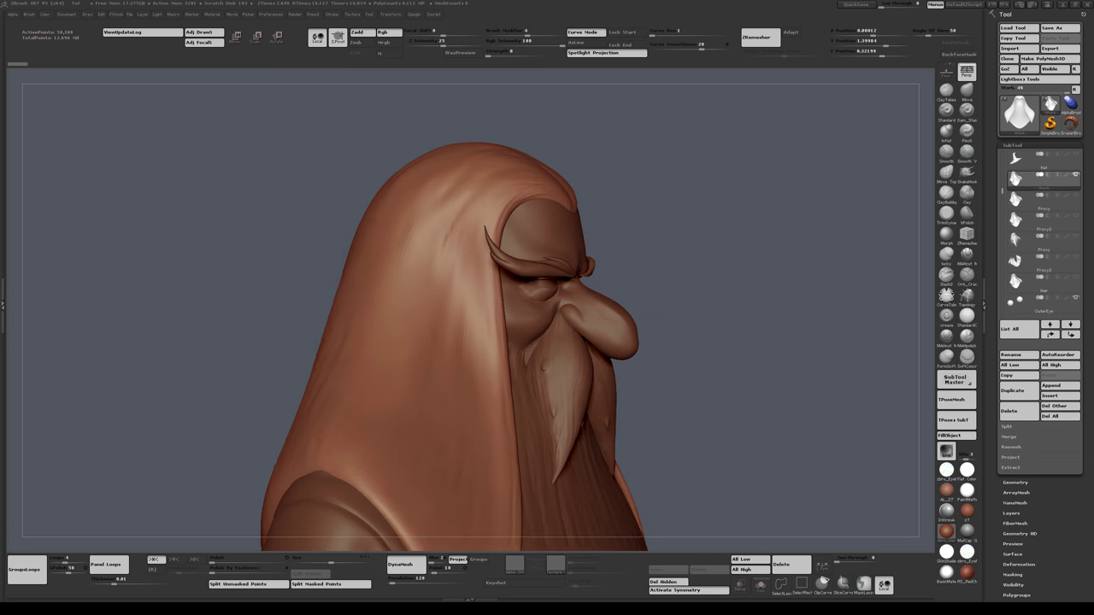
drag(647, 317, 643, 317)
key(s)
drag(479, 209, 463, 207)
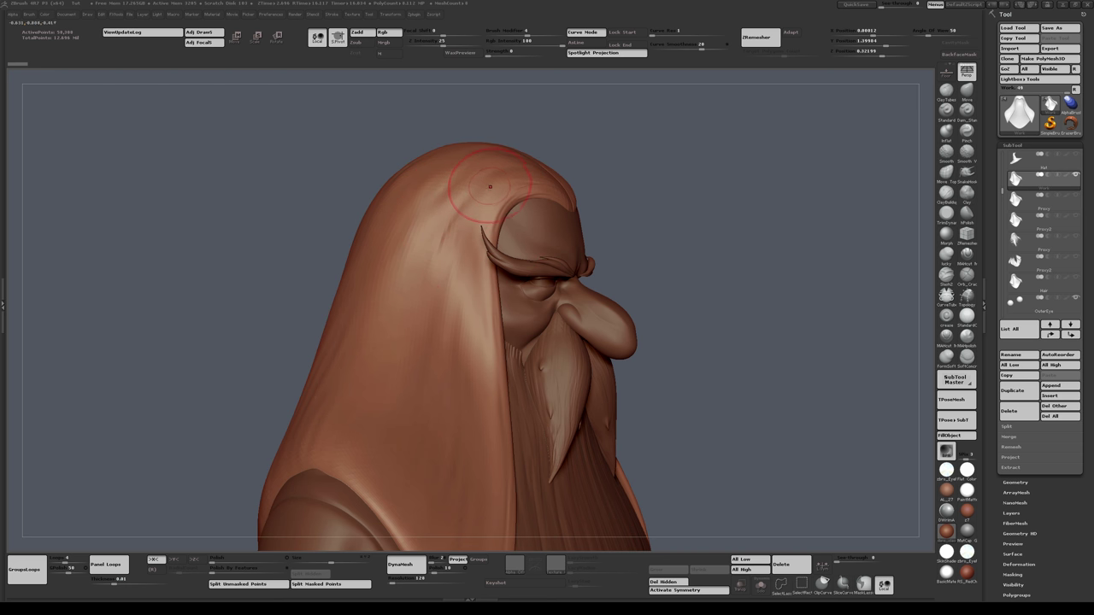
Step: Draw two long straps down the side of the hair and bend the rear one by pulling the upper end of its curve
mouse_move(490, 179)
mouse_down()
mouse_move(469, 186)
mouse_move(411, 425)
mouse_move(389, 445)
mouse_up()
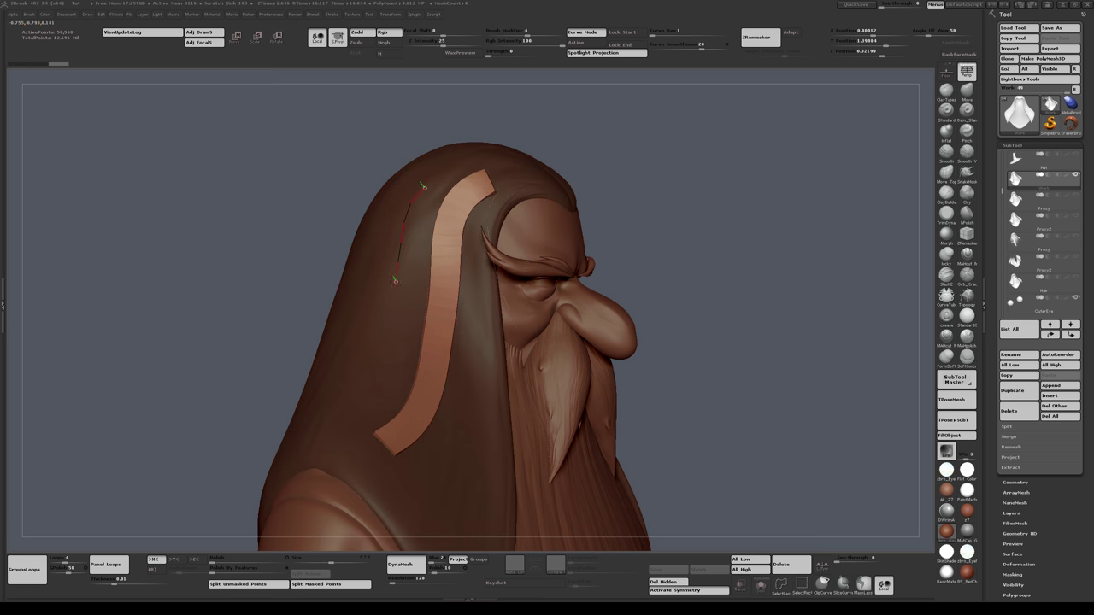
mouse_move(395, 281)
mouse_down()
mouse_move(364, 402)
mouse_move(359, 384)
mouse_up()
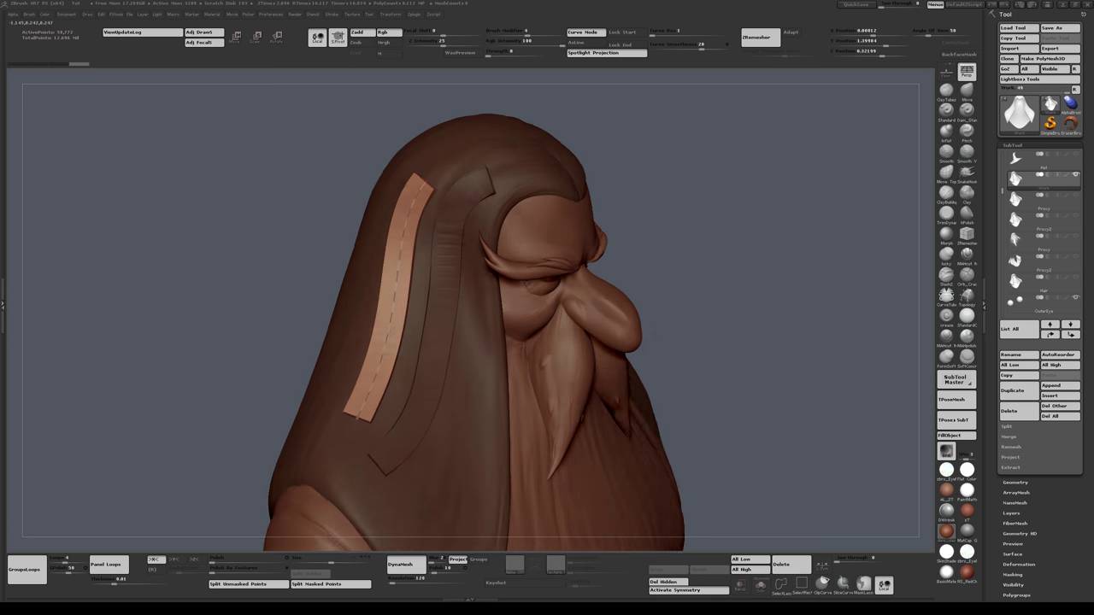
drag(655, 334, 656, 376)
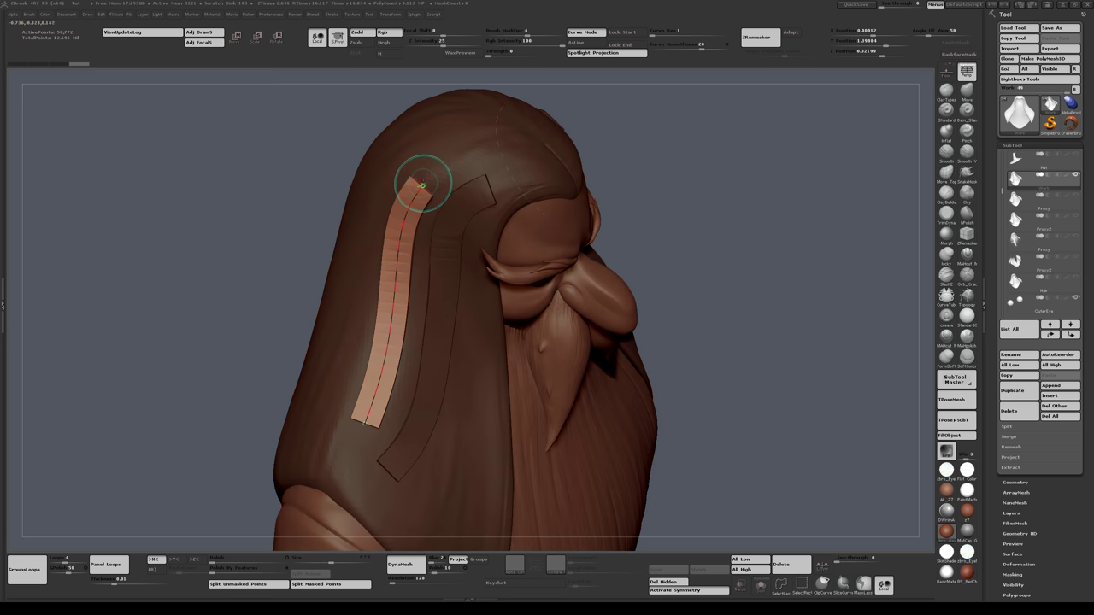
mouse_move(421, 184)
mouse_down()
mouse_move(457, 152)
mouse_move(504, 145)
mouse_move(457, 160)
mouse_up()
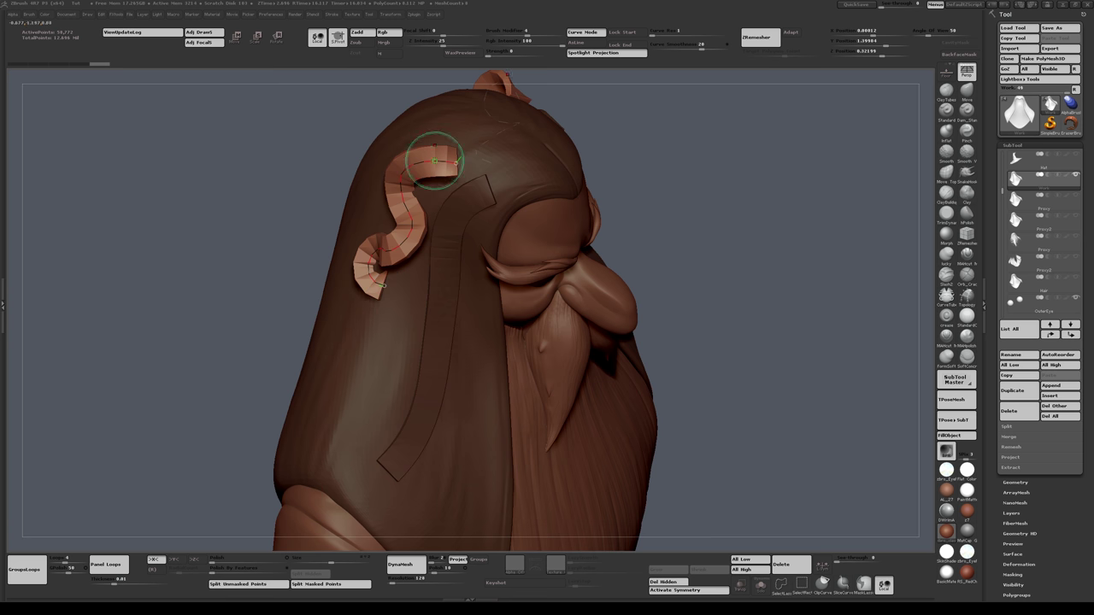
mouse_move(444, 160)
right_down()
mouse_move(401, 116)
mouse_move(438, 91)
right_up()
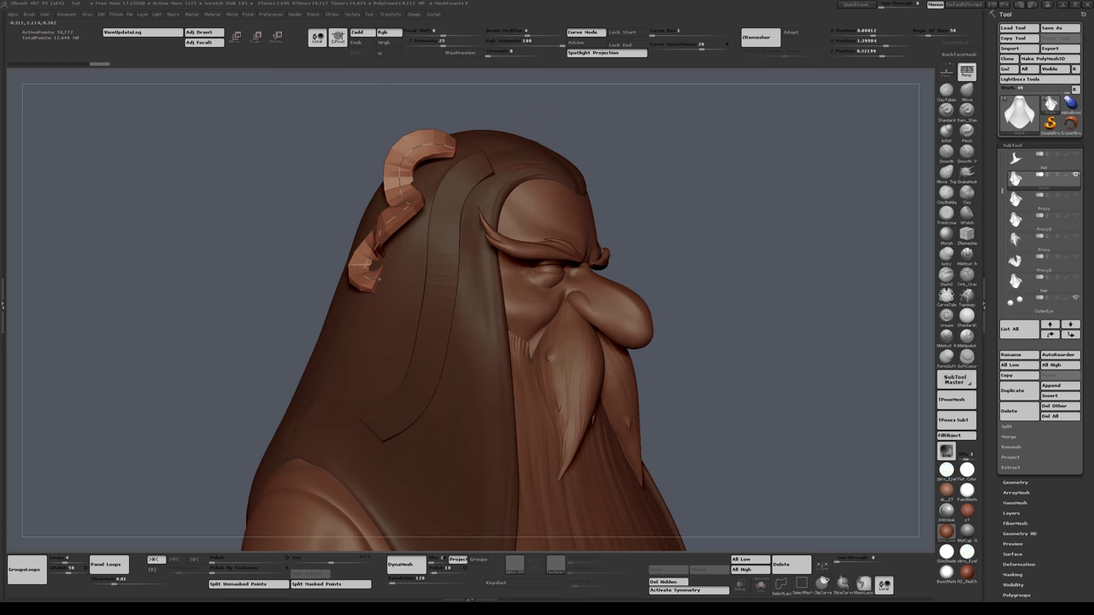
drag(544, 111, 554, 166)
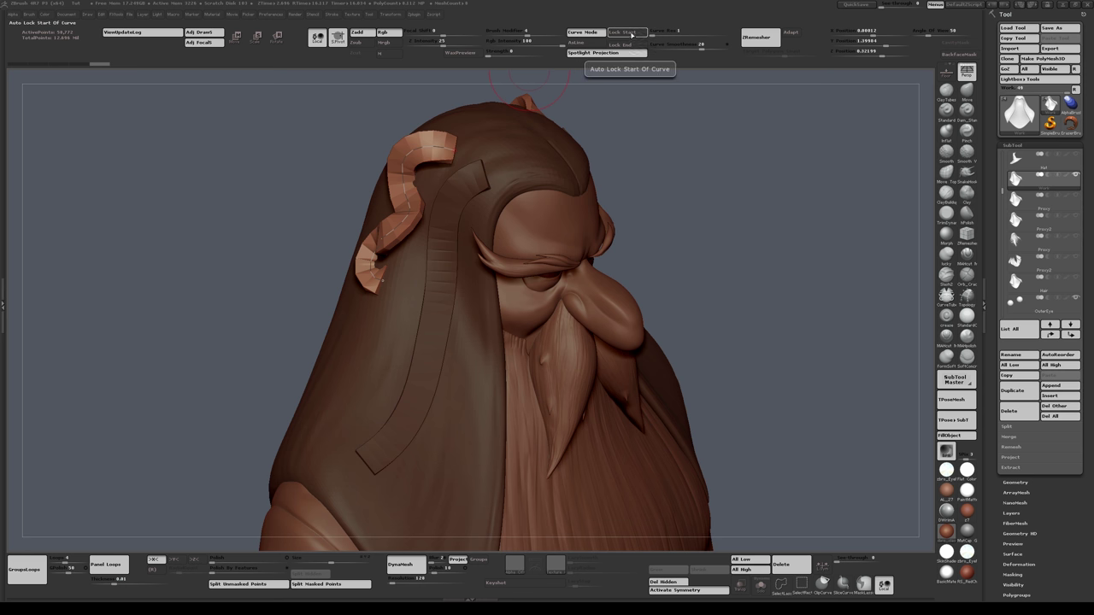
Step: Turn on Lock Start and straighten the bent rear strap by pulling its free lower end down along the hair
click(633, 34)
drag(383, 286, 342, 376)
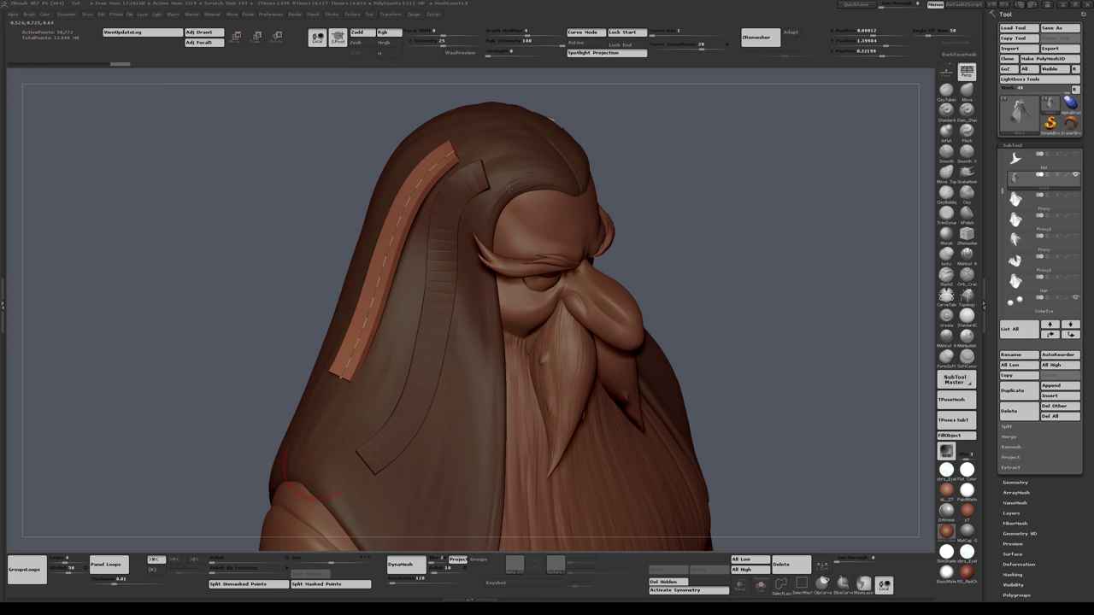
drag(256, 478, 124, 492)
shift+drag(671, 138, 769, 132)
drag(684, 173, 735, 171)
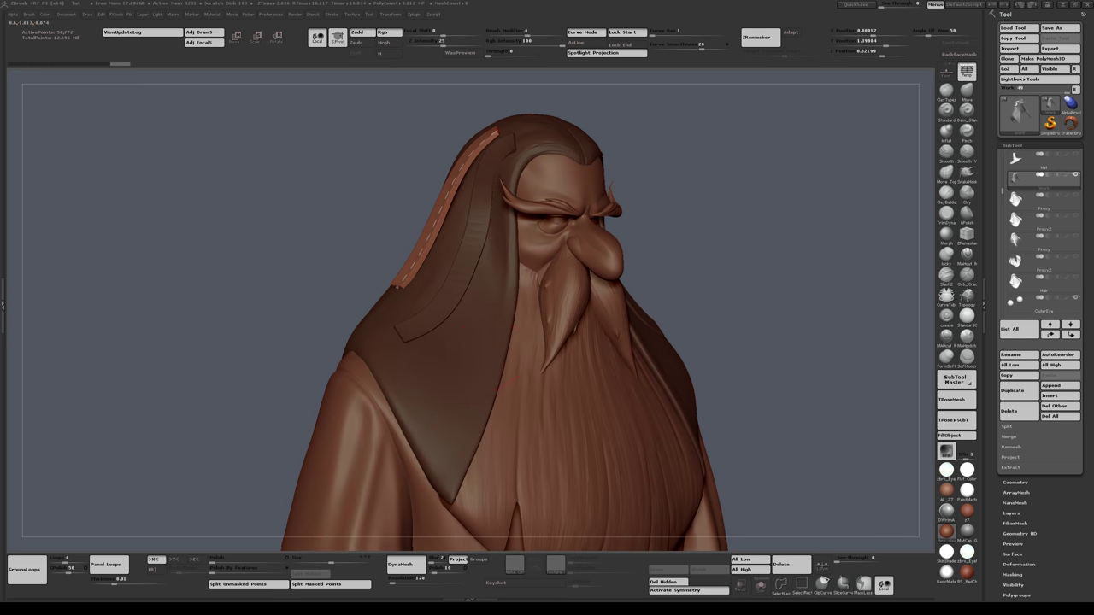
drag(726, 213, 671, 210)
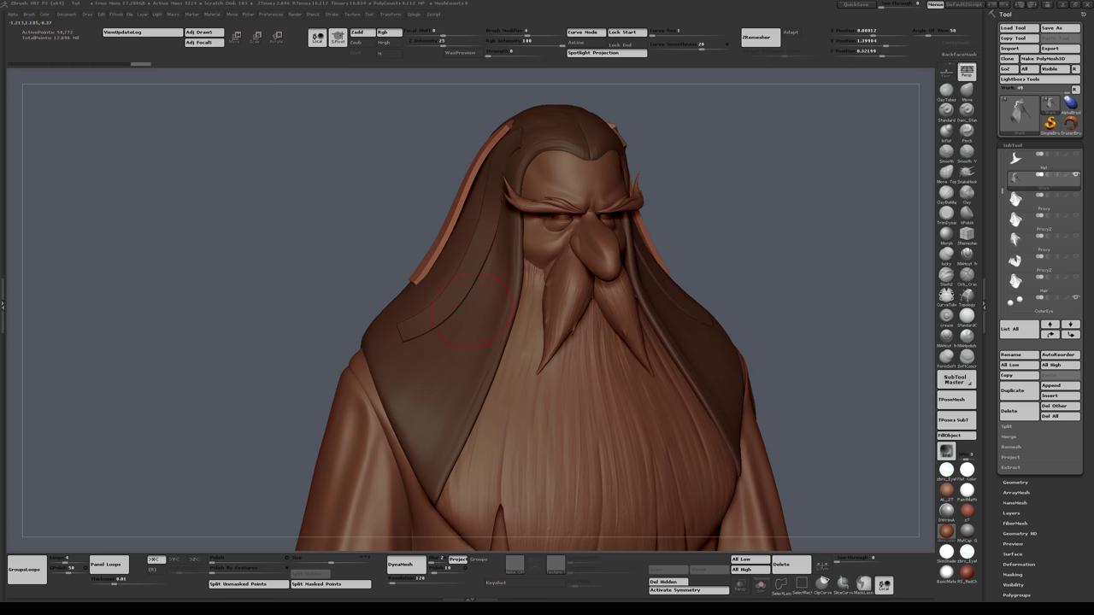
Step: Draw a U-shaped strap from the side hair across the moustache, and revert the hair to its state before any straps
mouse_move(468, 312)
mouse_down()
mouse_move(524, 371)
mouse_move(600, 313)
mouse_up()
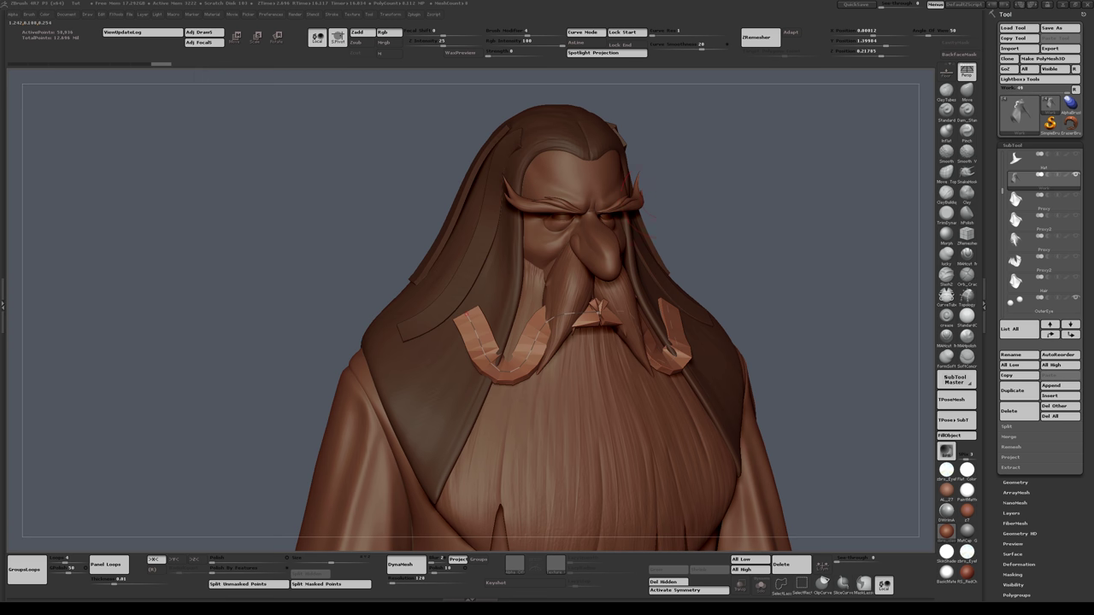
mouse_move(726, 157)
mouse_down()
mouse_move(672, 179)
mouse_move(682, 166)
mouse_up()
drag(406, 178, 469, 173)
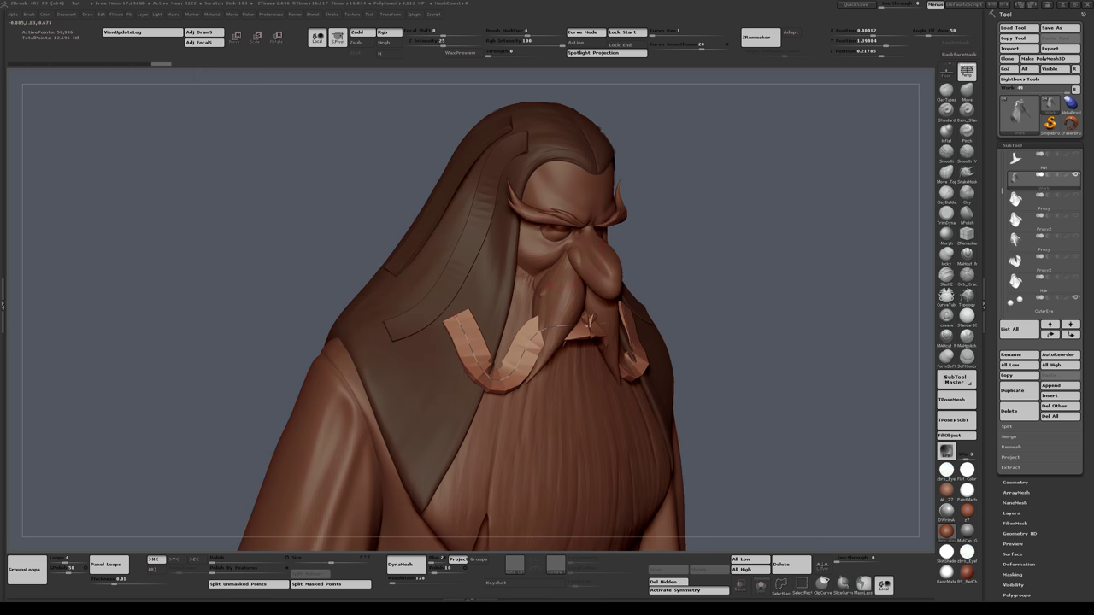
shift+drag(617, 195, 634, 182)
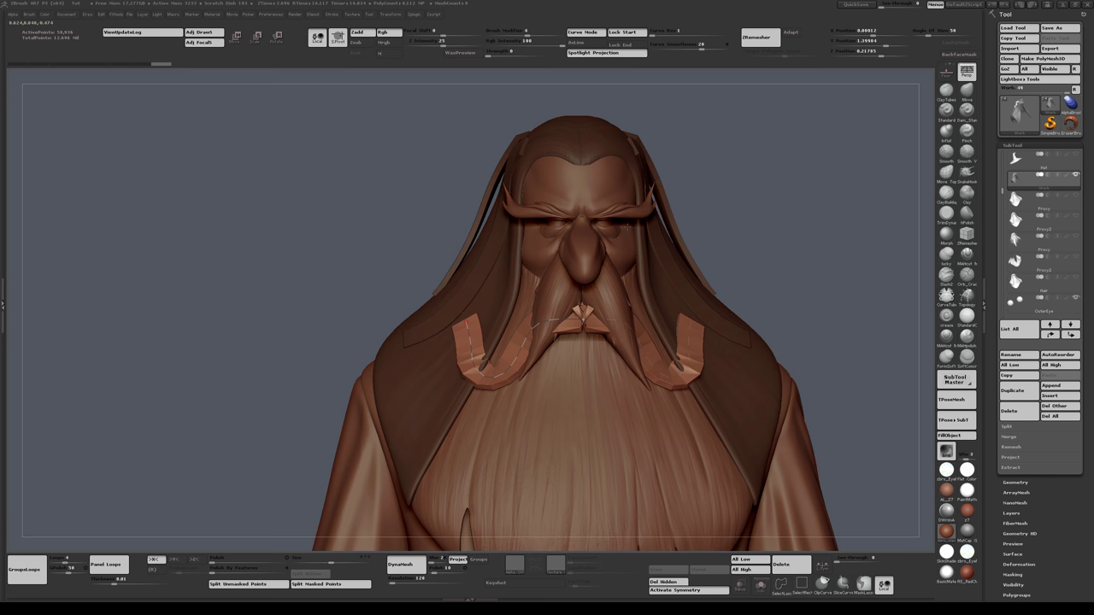
mouse_move(627, 226)
right_down()
mouse_move(684, 206)
mouse_move(628, 205)
right_up()
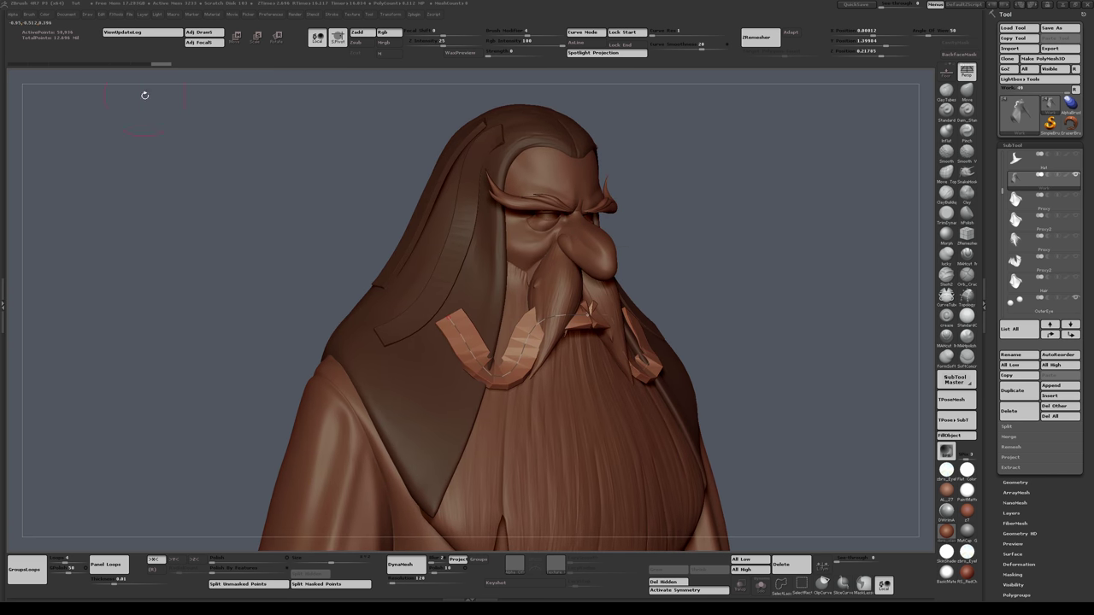
click(15, 67)
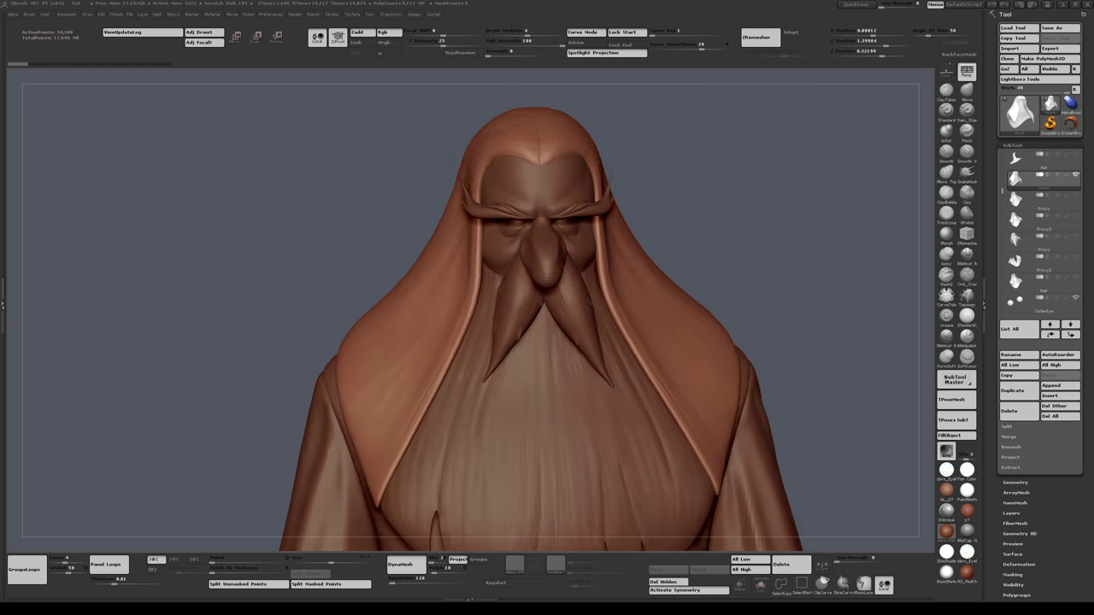
Step: Isolate the hair piece from the other subtools and display its polygon wireframe
drag(675, 190, 698, 205)
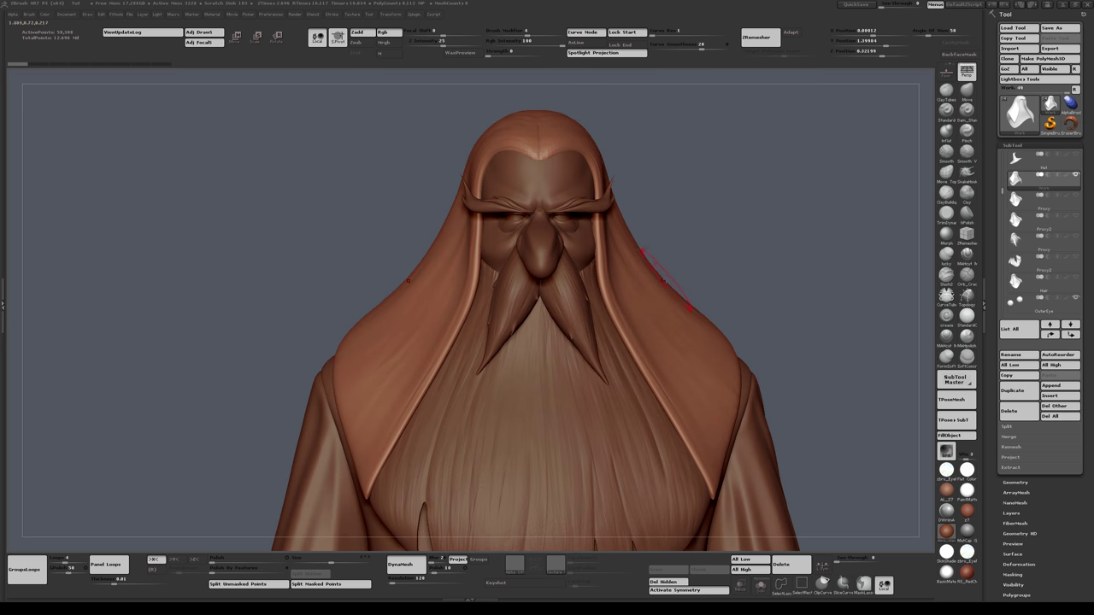
key(alt+s)
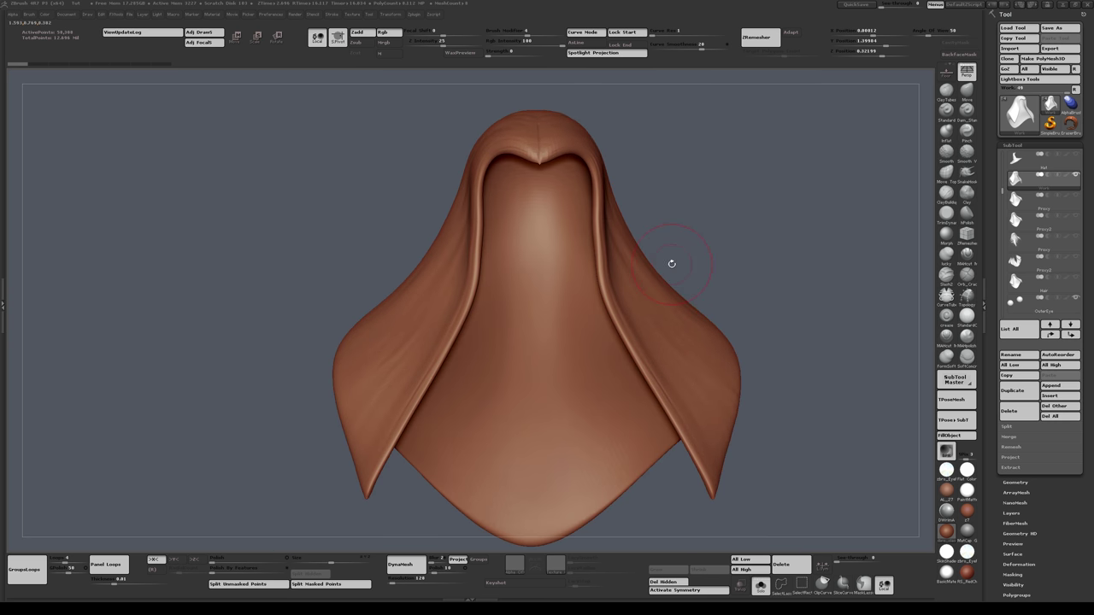
key(shift+f)
alt+drag(673, 260, 668, 235)
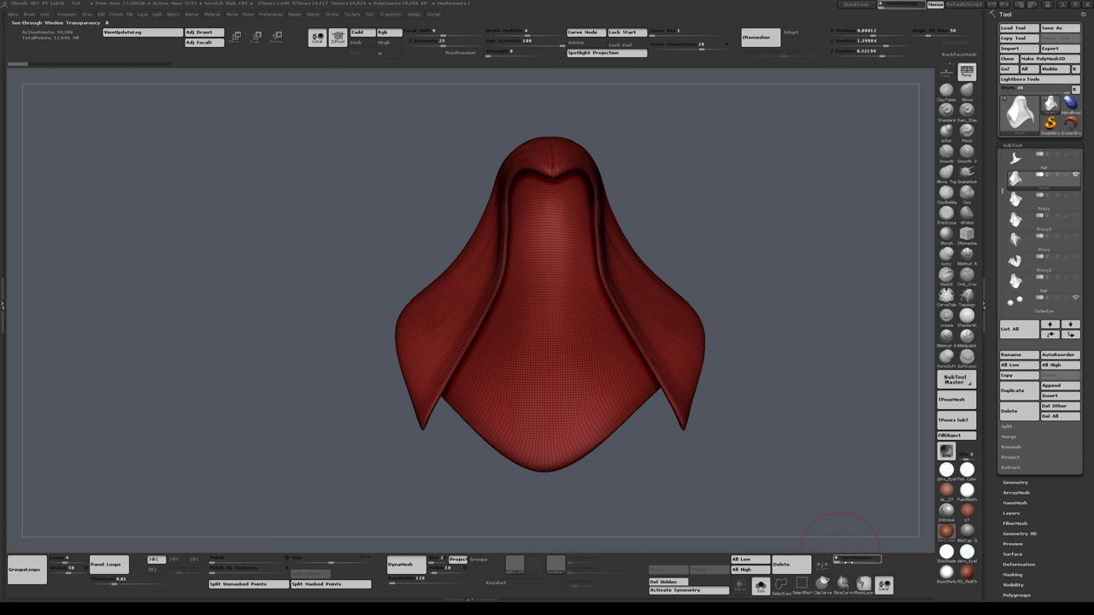
Step: Slice the hair mesh across its middle with the SliceCurve brush to split it into upper and lower polygroups
click(843, 584)
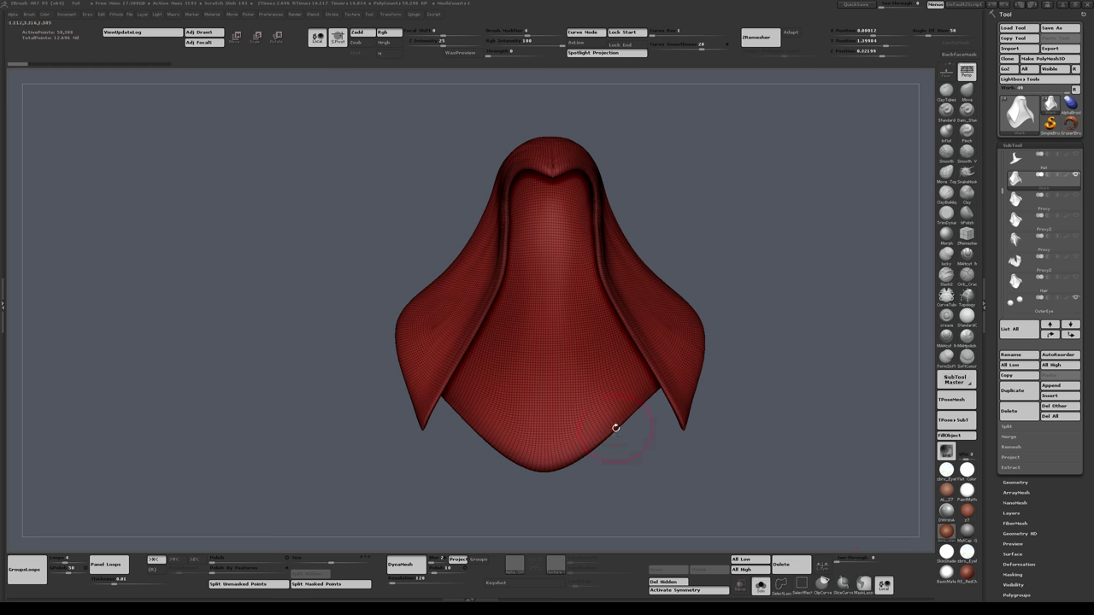
mouse_move(388, 272)
ctrl+shift+mouse_down()
mouse_move(699, 245)
mouse_move(647, 282)
ctrl+shift+mouse_up()
drag(684, 231, 763, 224)
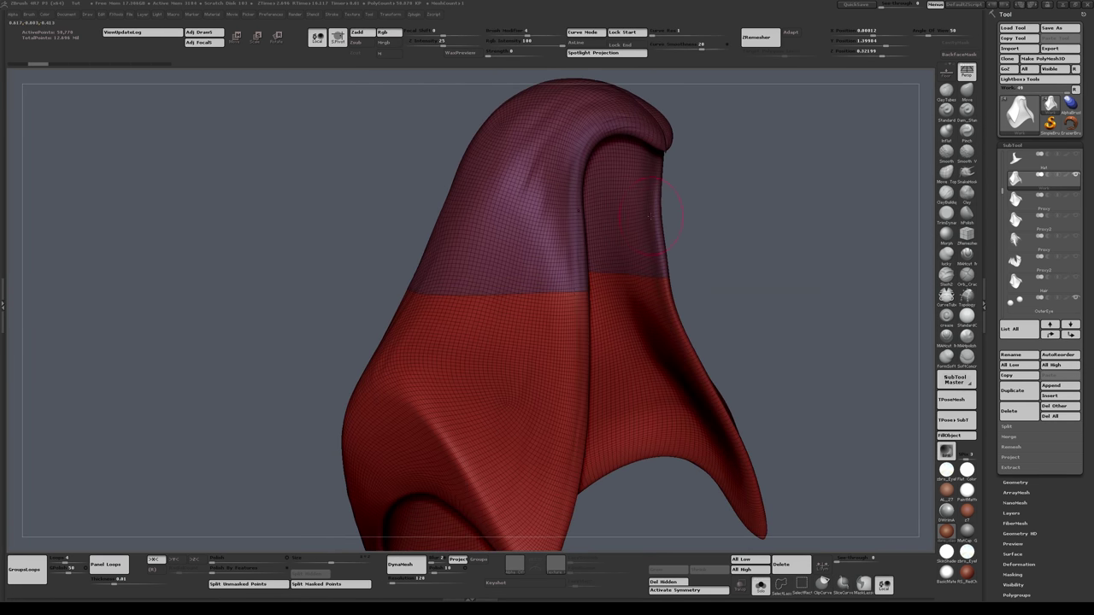
Step: Frame the hair mesh with curves along polygroup borders only, with the Border and Creased Edges options off
click(333, 15)
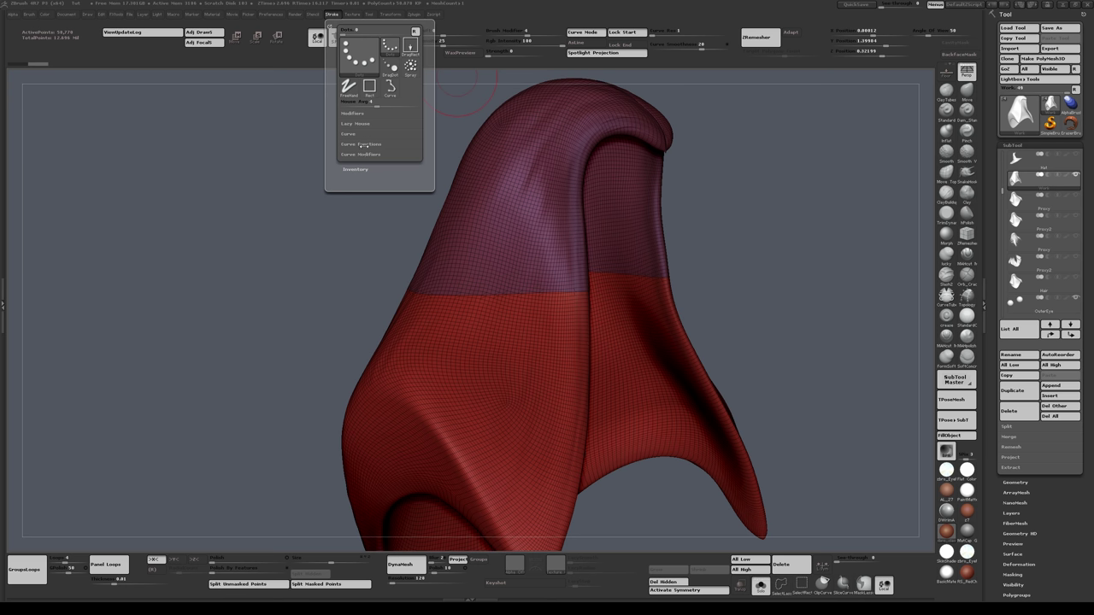
click(364, 144)
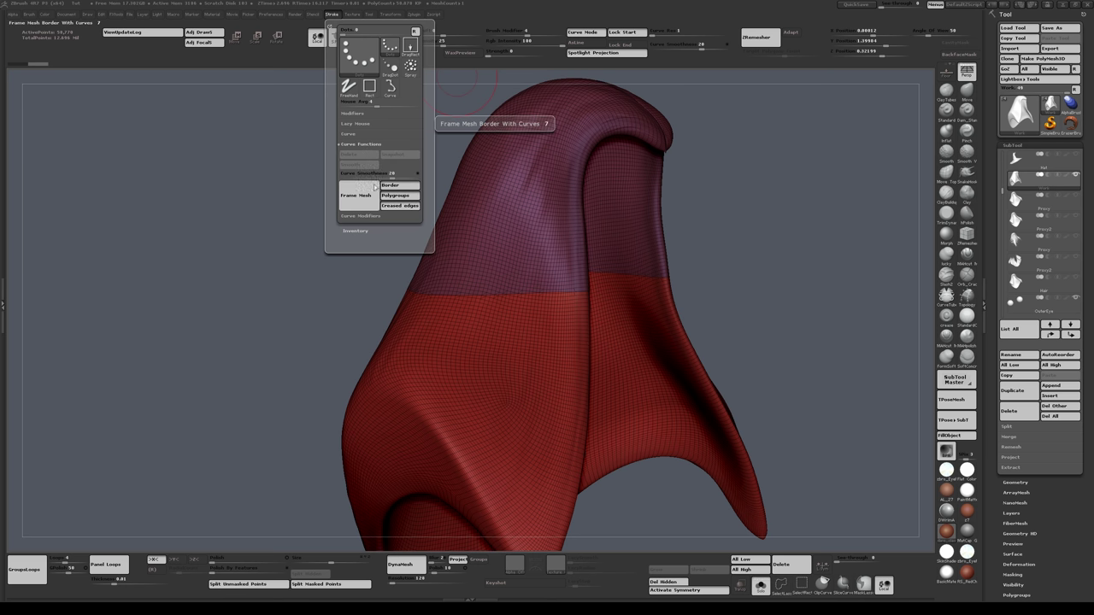
click(387, 185)
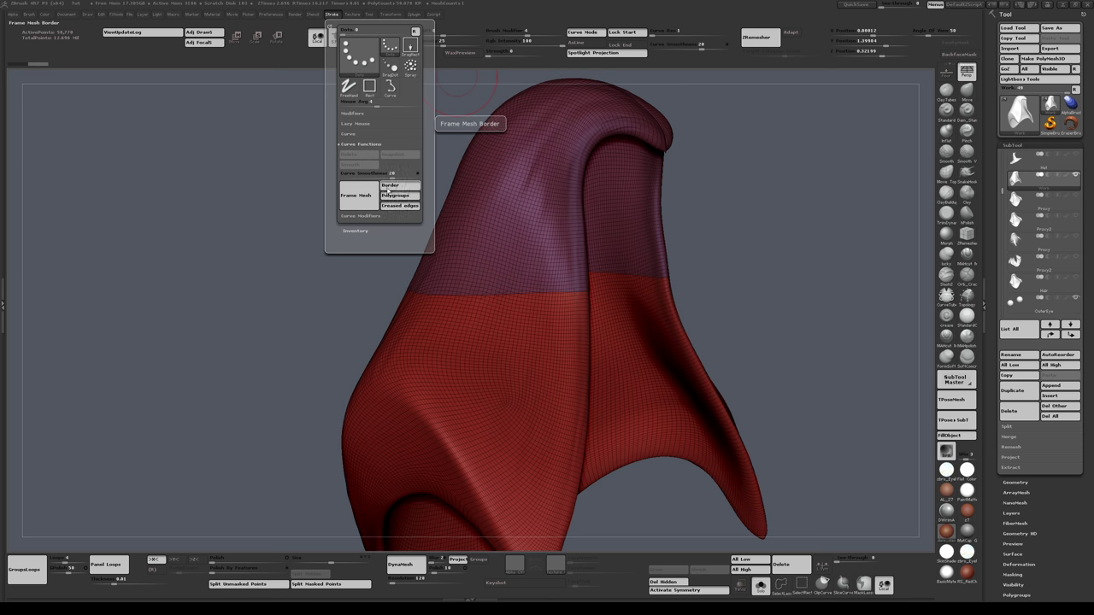
click(392, 208)
click(363, 198)
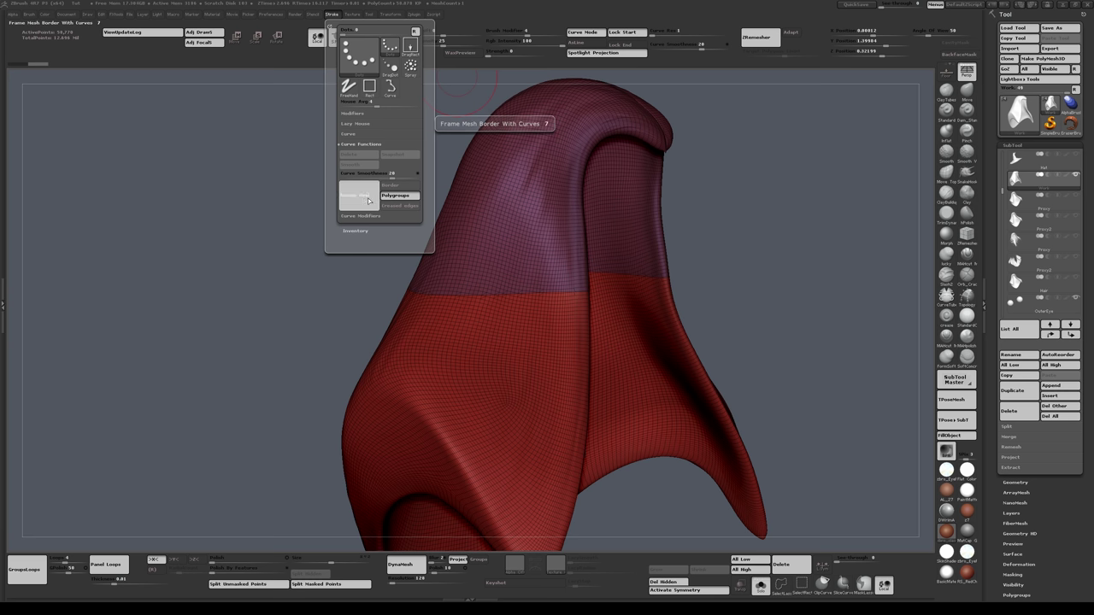
shift+drag(767, 126, 704, 214)
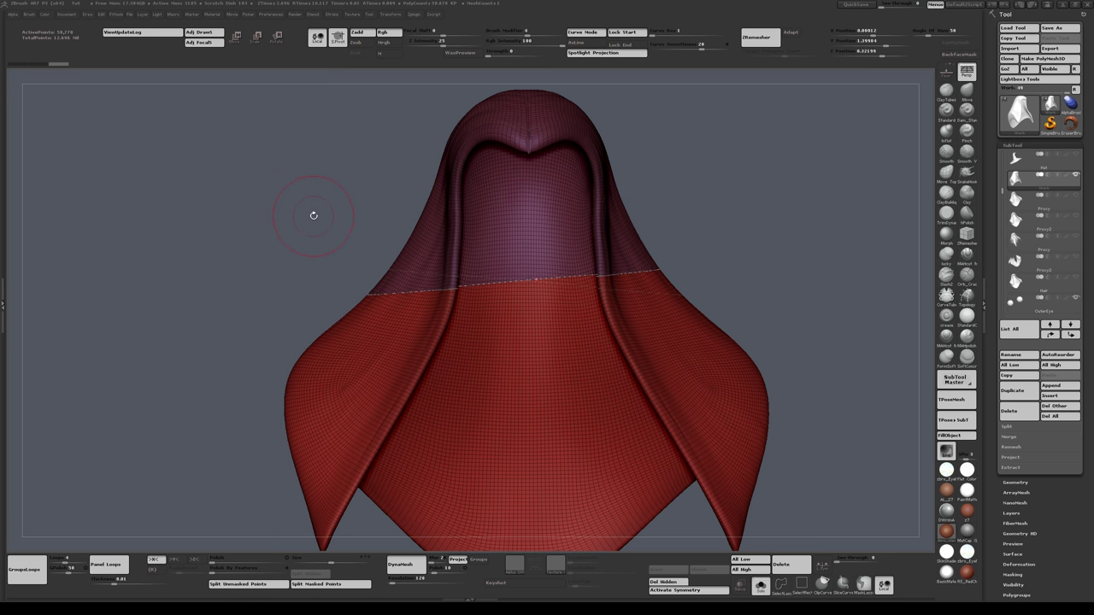
Step: Generate strap geometry along the curve framing the slice, and revert the hair mesh to its original unsliced state
key(b)
click(237, 231)
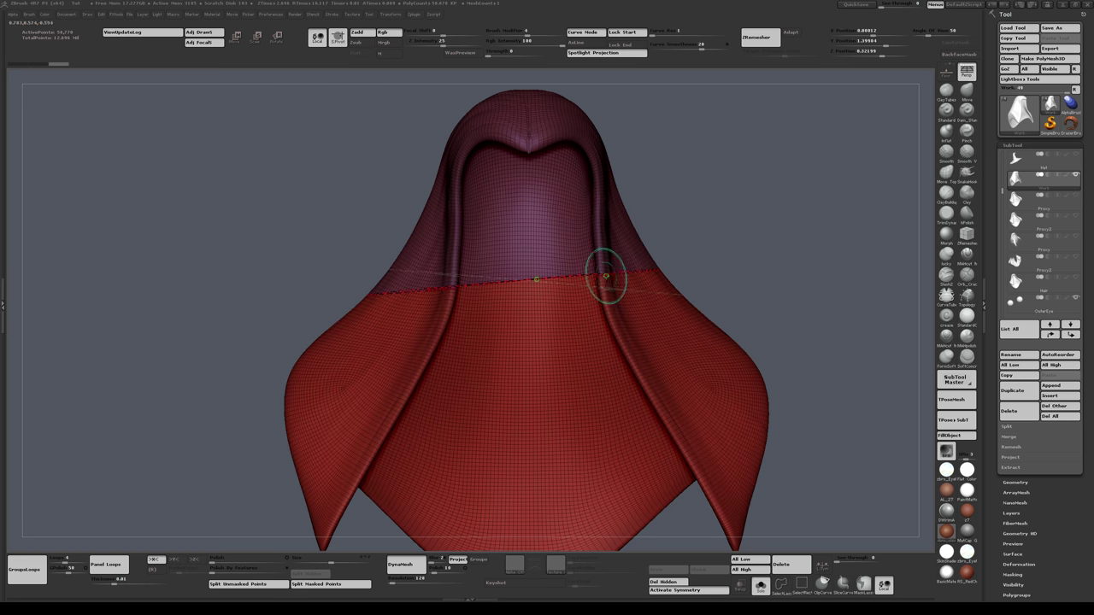
click(606, 277)
mouse_move(674, 196)
mouse_down()
mouse_move(752, 214)
mouse_move(547, 235)
mouse_move(628, 243)
mouse_move(607, 218)
mouse_up()
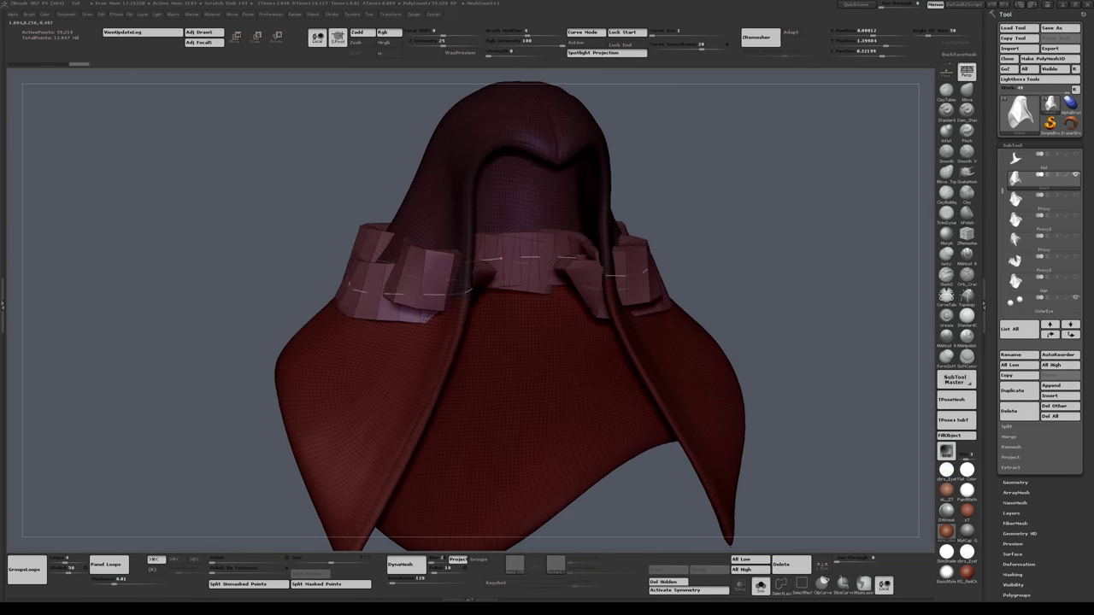
drag(684, 221, 672, 223)
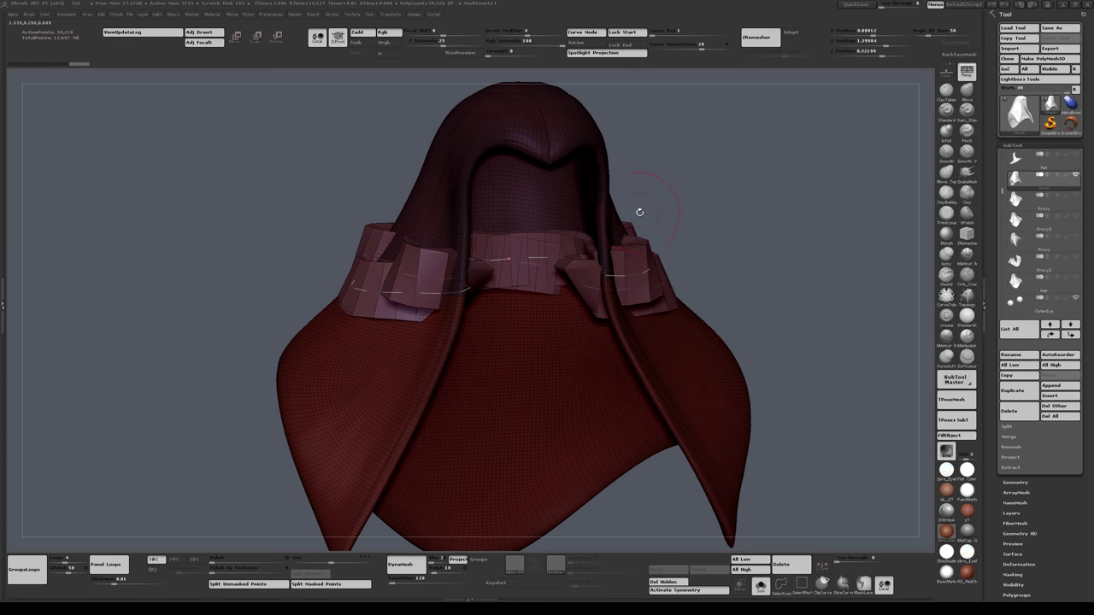
mouse_move(688, 176)
mouse_down()
mouse_move(675, 170)
mouse_move(686, 146)
mouse_up()
mouse_move(583, 193)
ctrl+right_down()
mouse_move(562, 177)
mouse_move(591, 190)
mouse_move(568, 194)
ctrl+right_up()
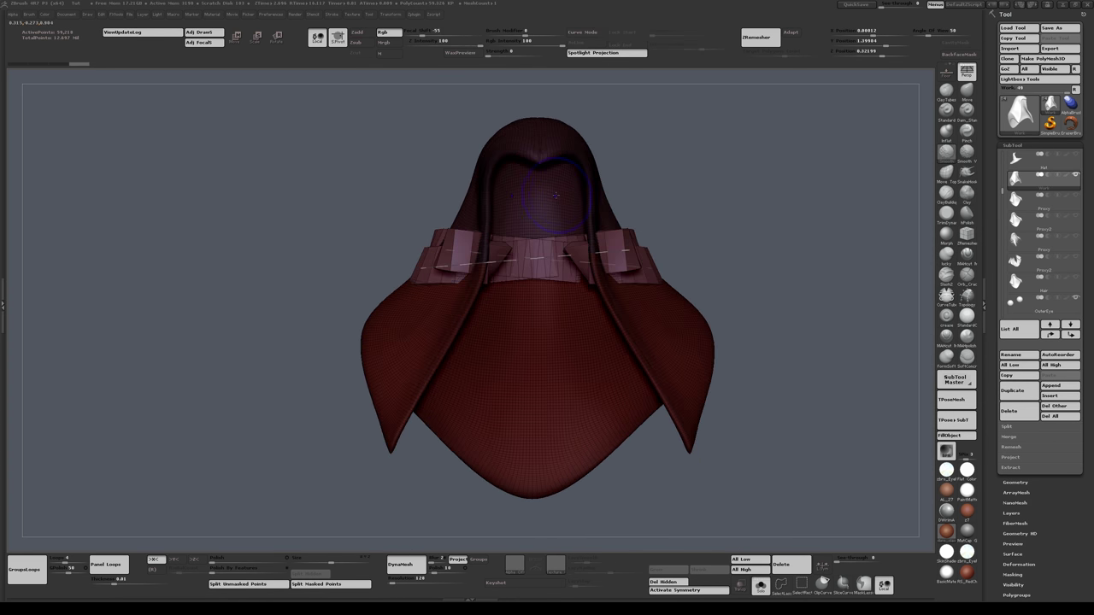
click(17, 67)
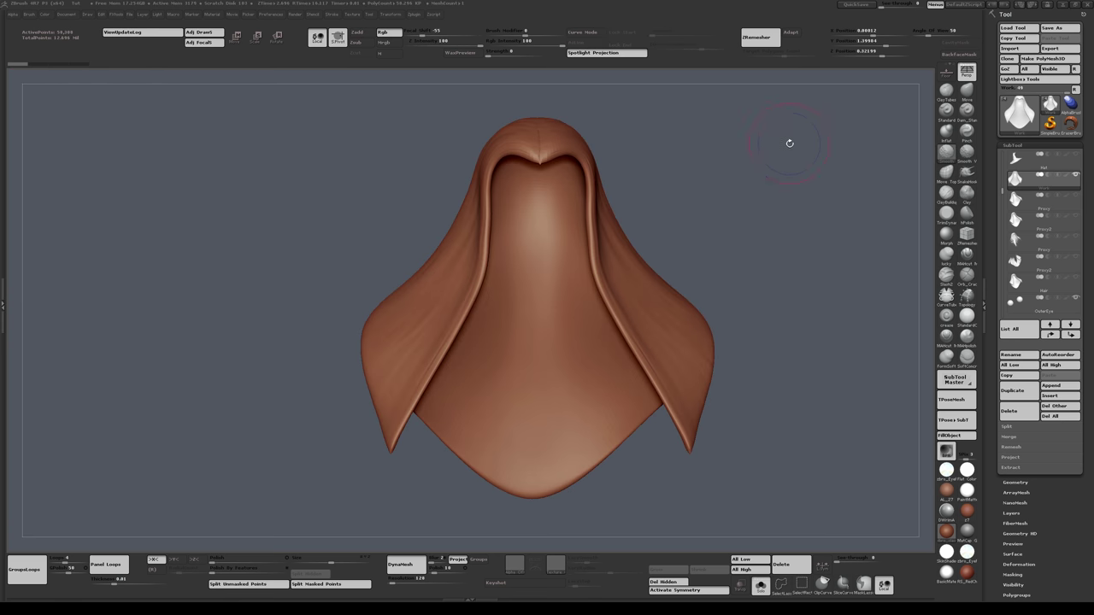
Step: Activate the ZRemesherGuides brush for the hair mesh and dismiss its Dynamic Draw Size note
mouse_move(790, 144)
right_down()
mouse_move(881, 157)
mouse_move(880, 205)
mouse_move(814, 202)
mouse_move(801, 229)
mouse_move(779, 233)
right_up()
click(969, 234)
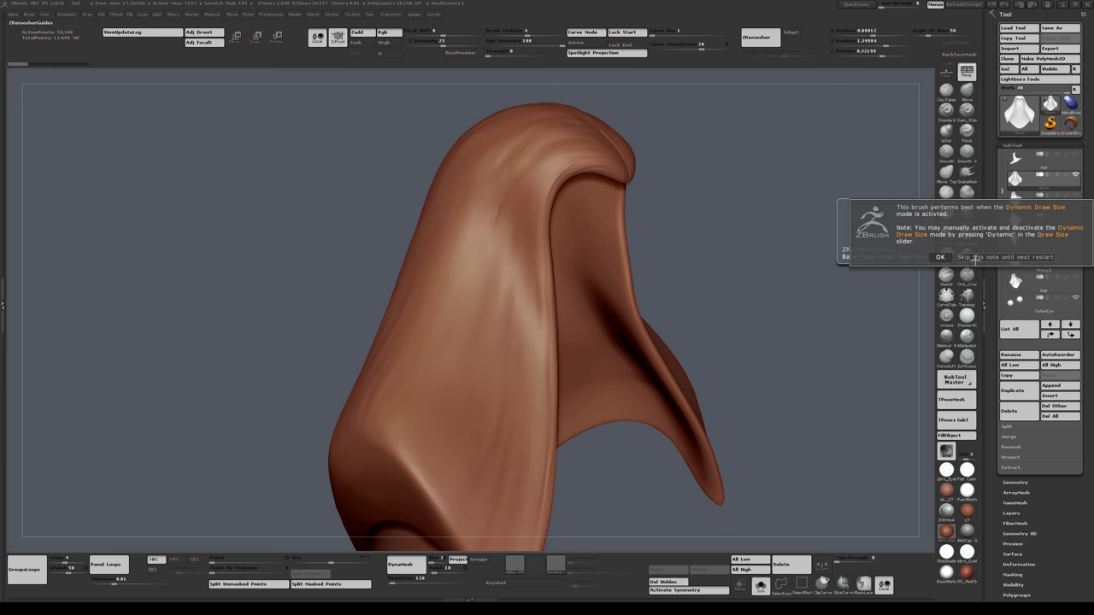
click(976, 256)
Step: Draw two parallel guide curves from the hair's centre seam, sweeping back and down the side of the head
mouse_move(566, 160)
right_down()
mouse_move(586, 146)
mouse_move(587, 178)
mouse_move(595, 165)
right_up()
key(s)
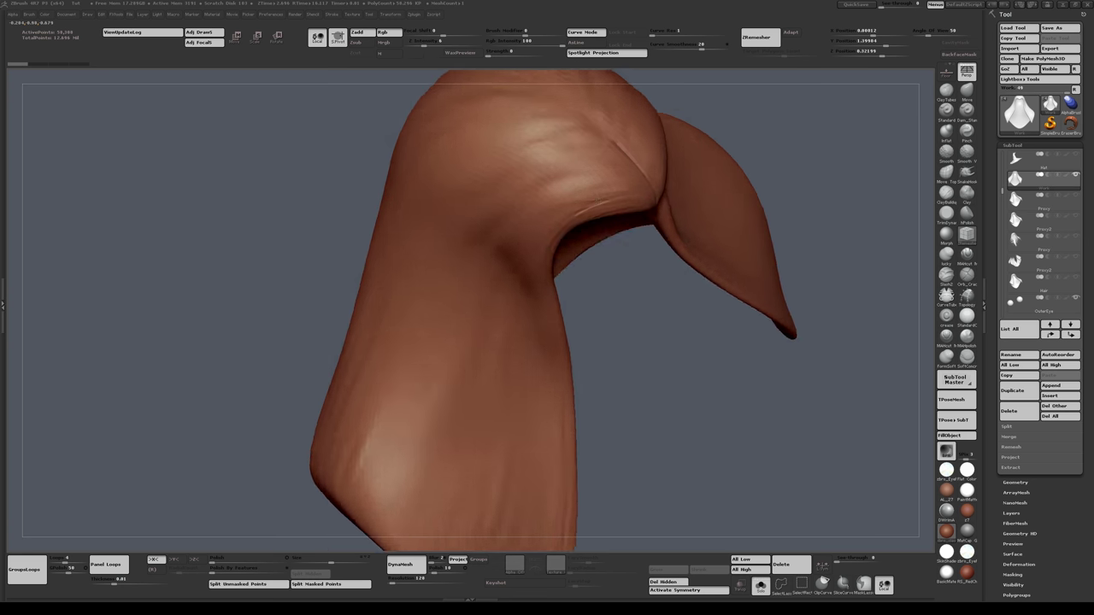
mouse_move(600, 202)
right_down()
mouse_move(637, 154)
mouse_move(637, 225)
mouse_move(647, 154)
right_up()
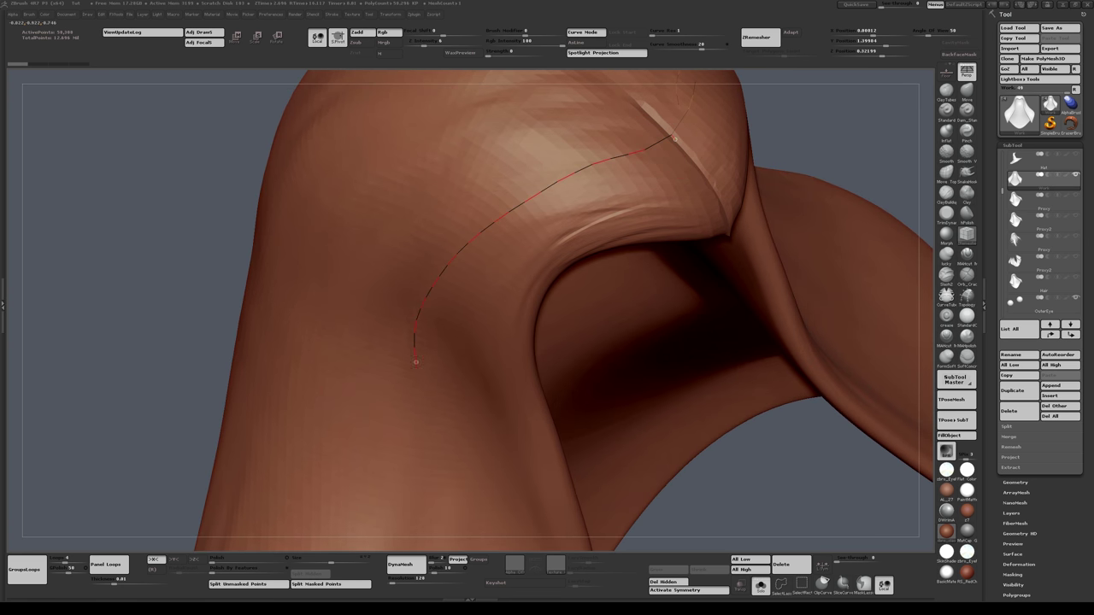
drag(416, 362, 444, 487)
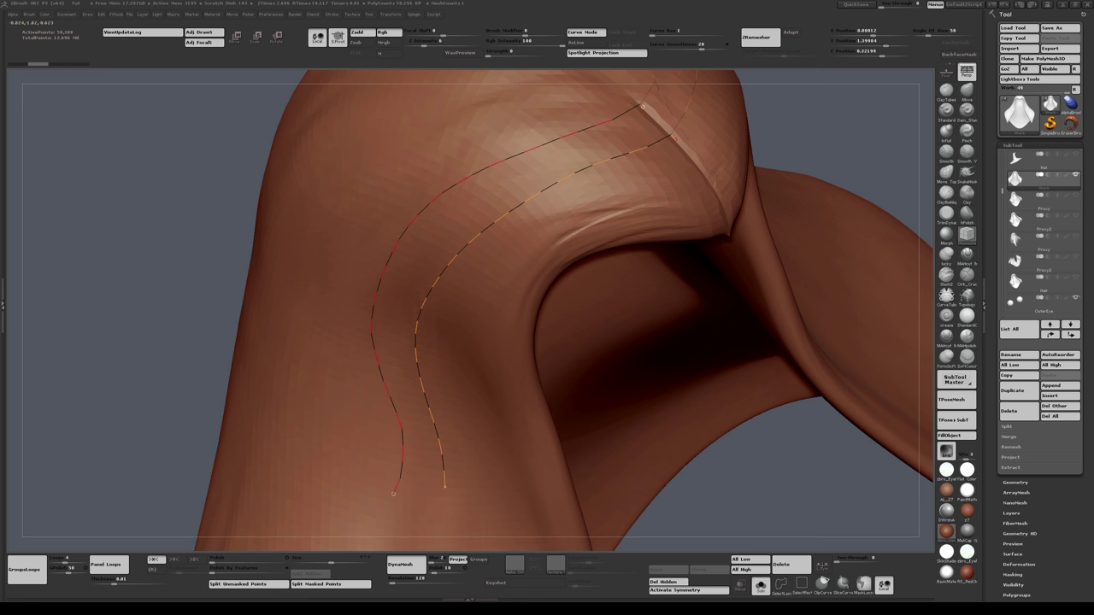
drag(393, 493, 394, 494)
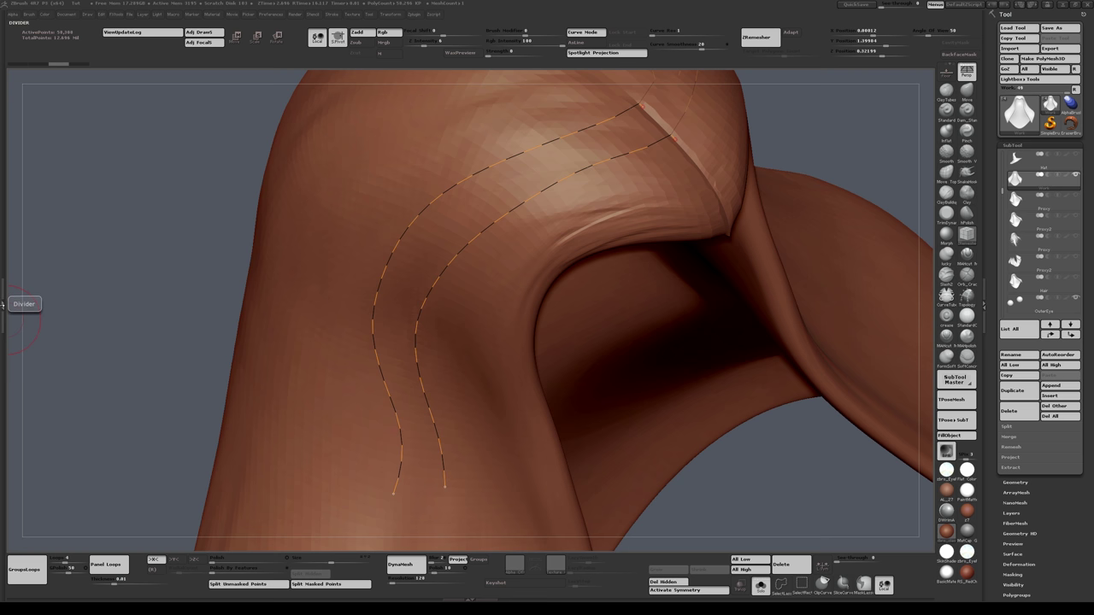
Step: Dock the Stroke settings beside the canvas, with the brush settings collapsed and Curve Modifiers expanded
click(3, 308)
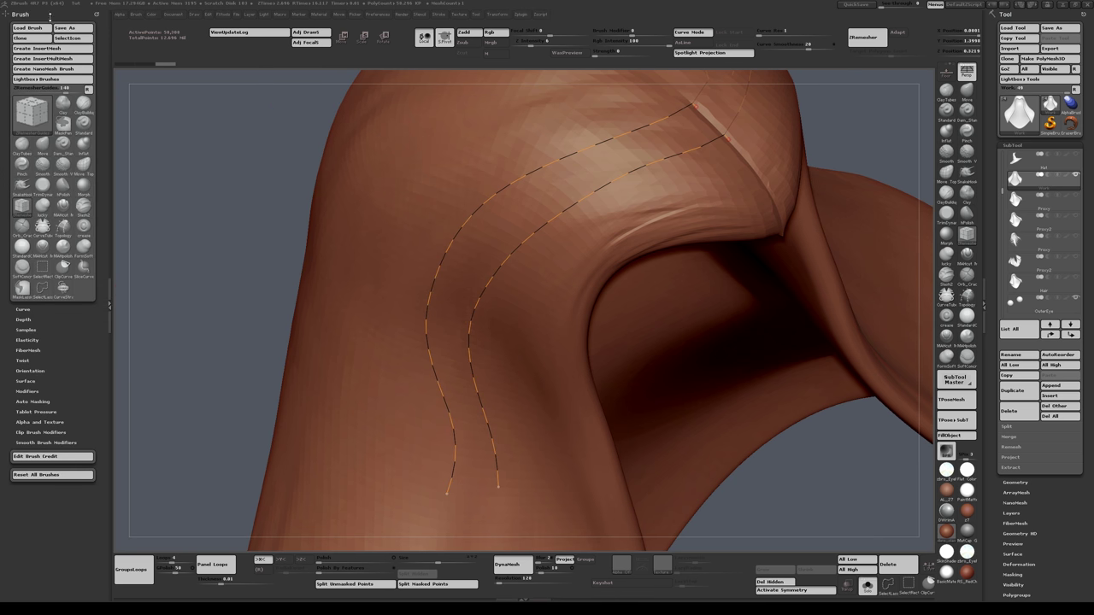
click(49, 14)
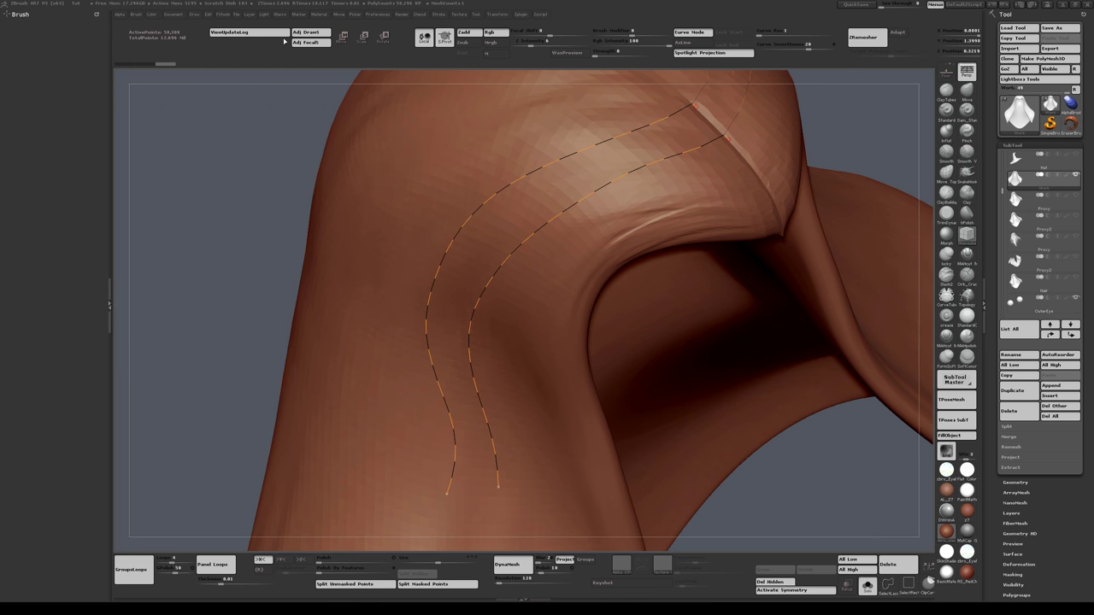
click(438, 14)
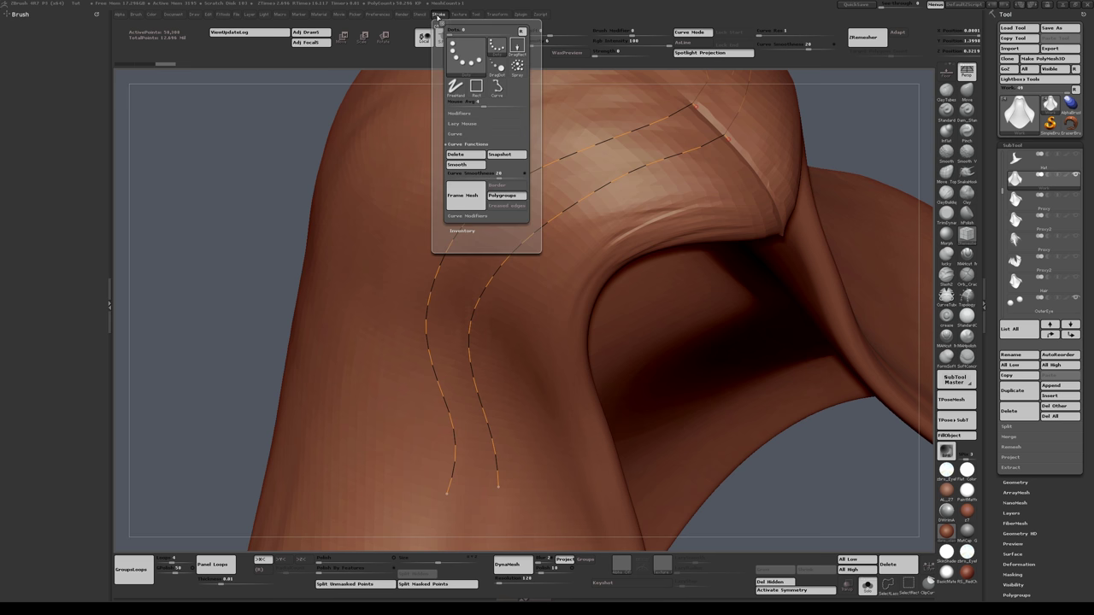
mouse_move(436, 24)
mouse_down()
mouse_move(257, 105)
mouse_move(42, 26)
mouse_up()
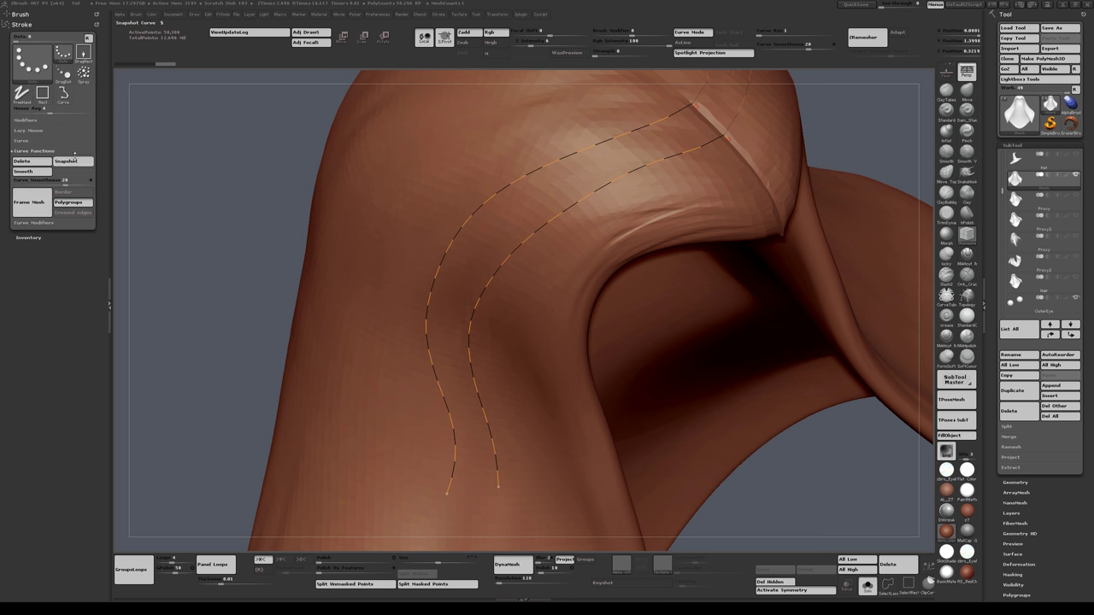
click(48, 223)
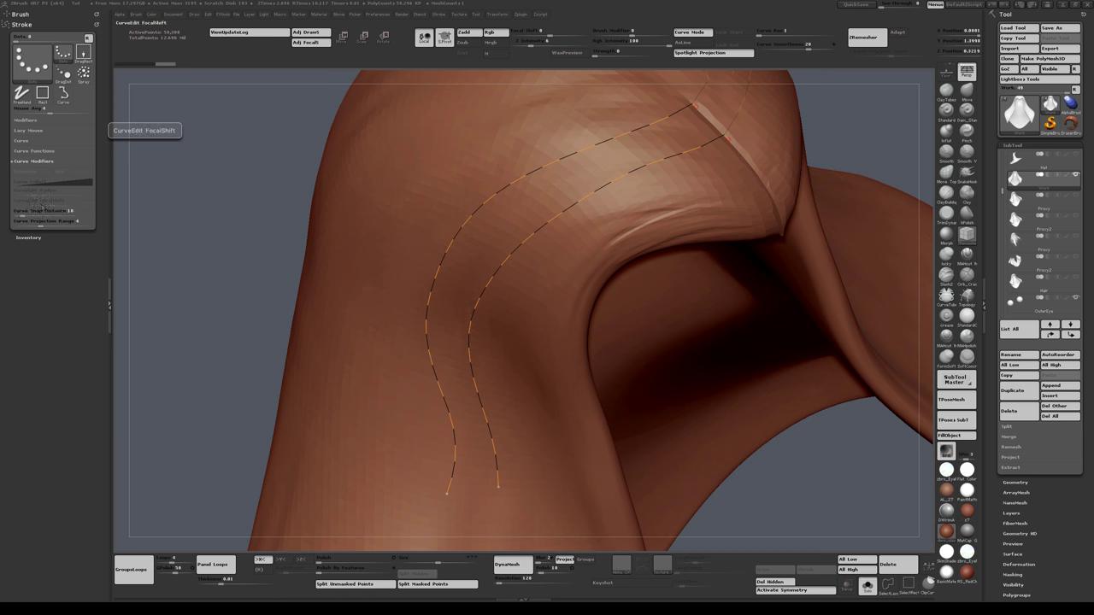
Step: Raise the Curve Snap Distance to about 41
click(38, 211)
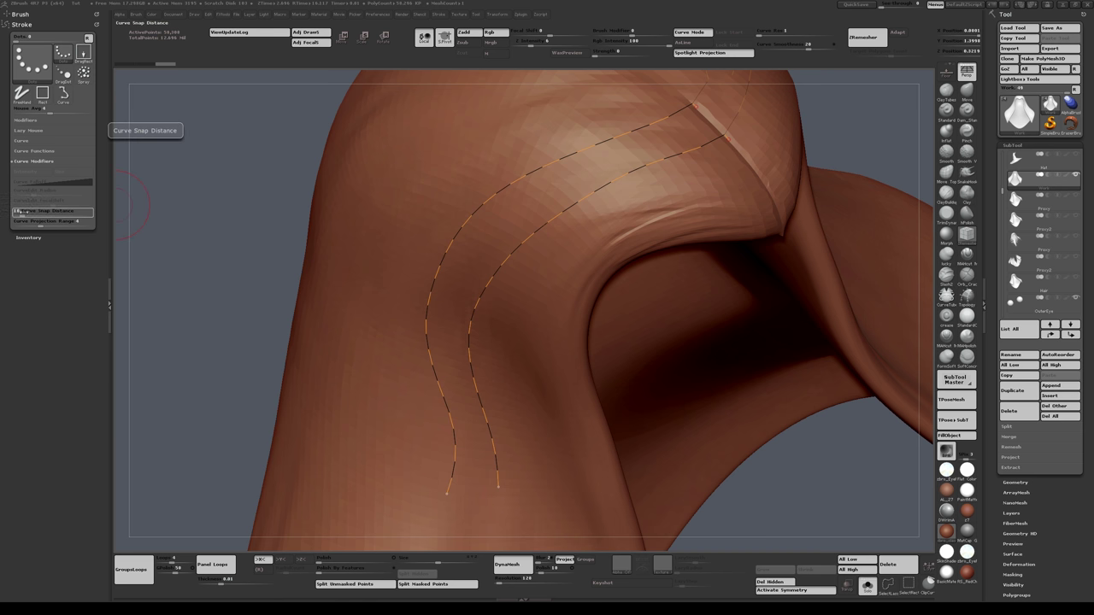
drag(24, 212, 31, 212)
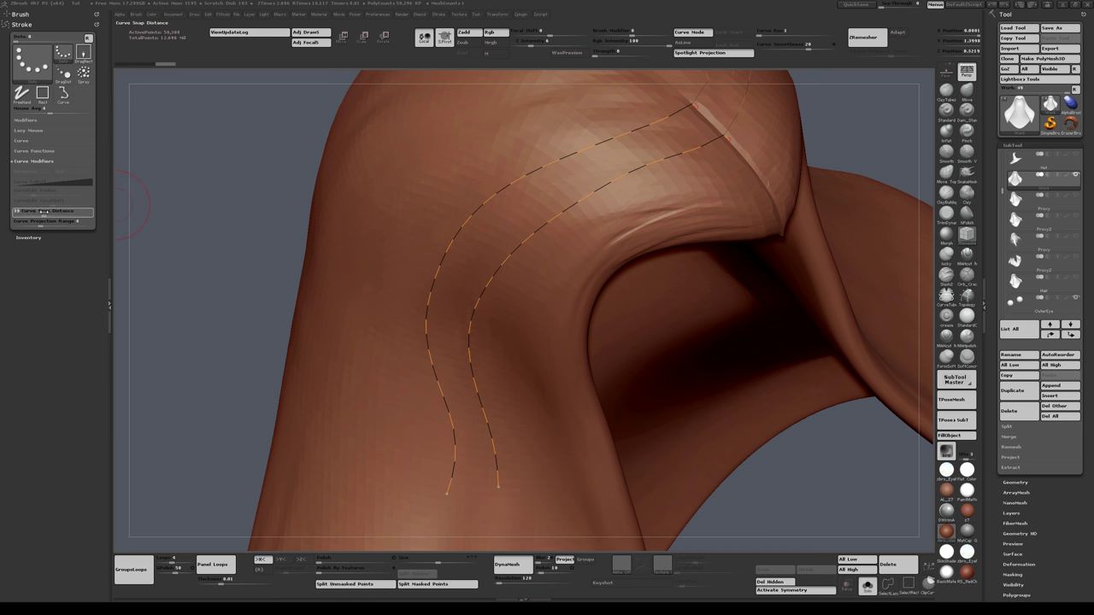
click(67, 220)
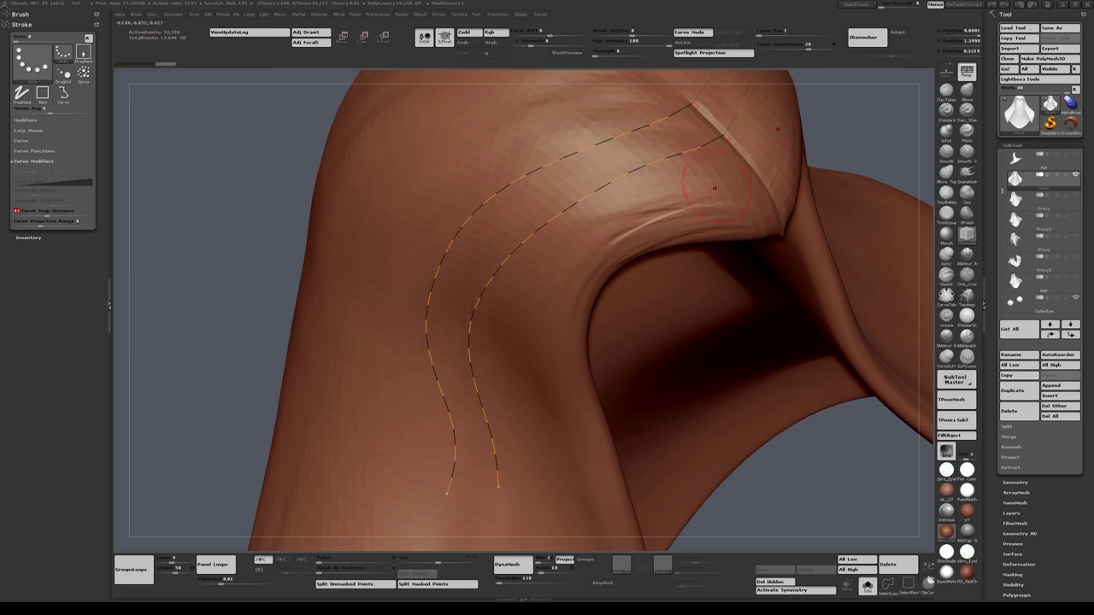
Step: Draw two shorter guide curves from near the centre seam, above the first pair on the side of the head
mouse_move(696, 171)
ctrl+right_down()
mouse_move(684, 106)
mouse_move(692, 167)
ctrl+right_up()
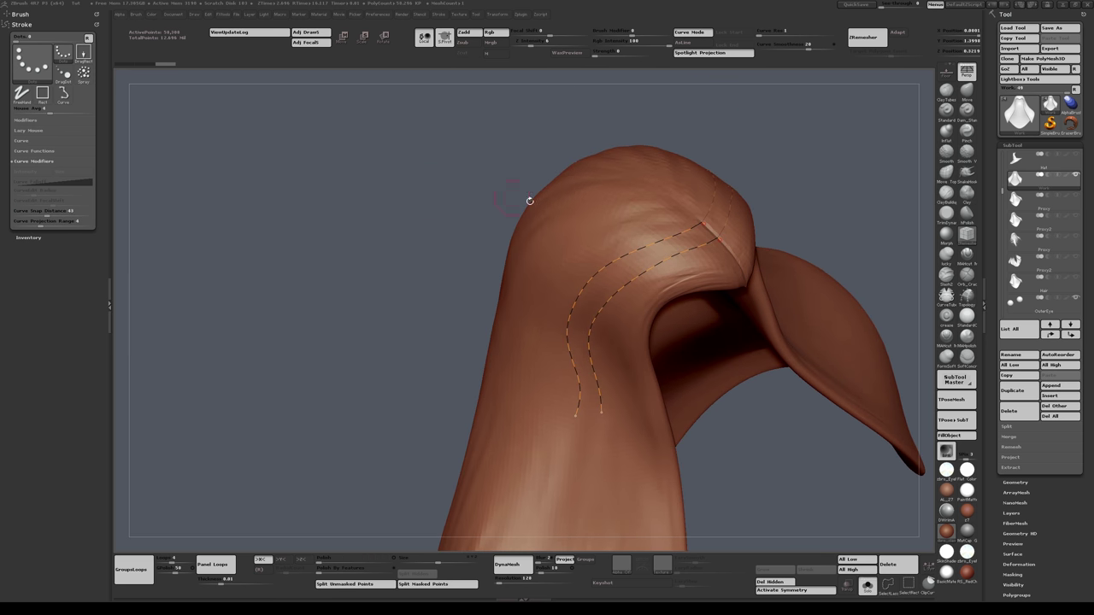
ctrl+right_drag(629, 248, 645, 310)
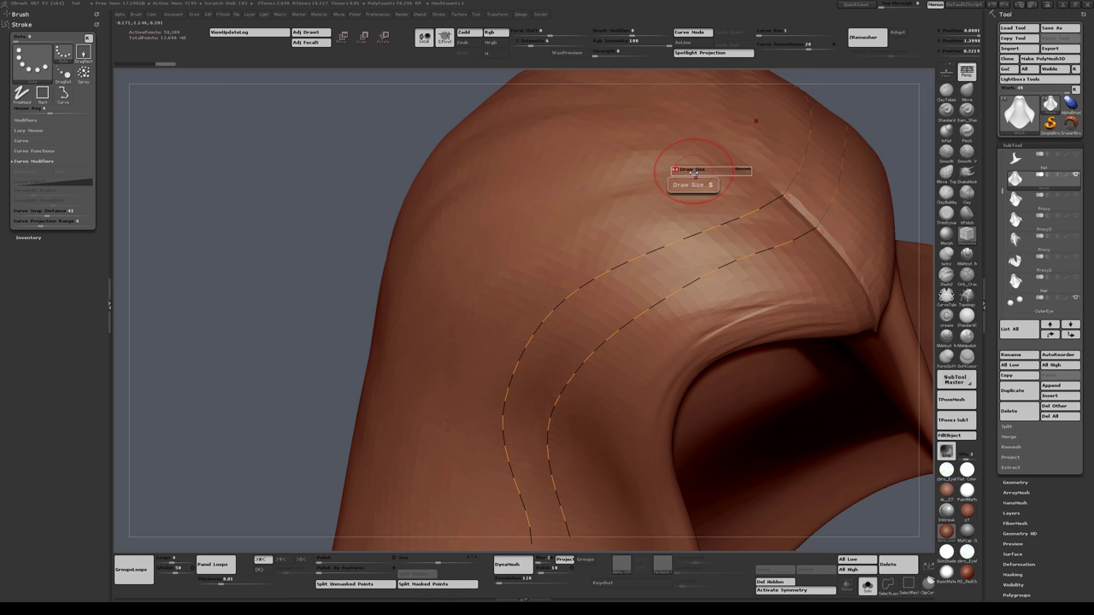
drag(774, 176, 535, 287)
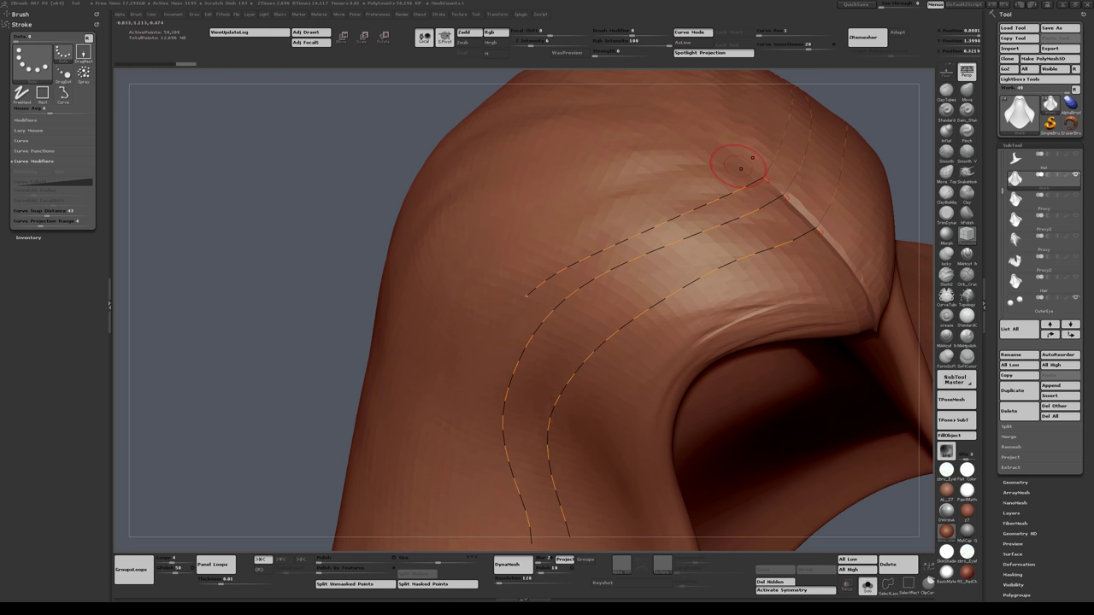
drag(708, 174, 460, 305)
right_drag(621, 217, 698, 160)
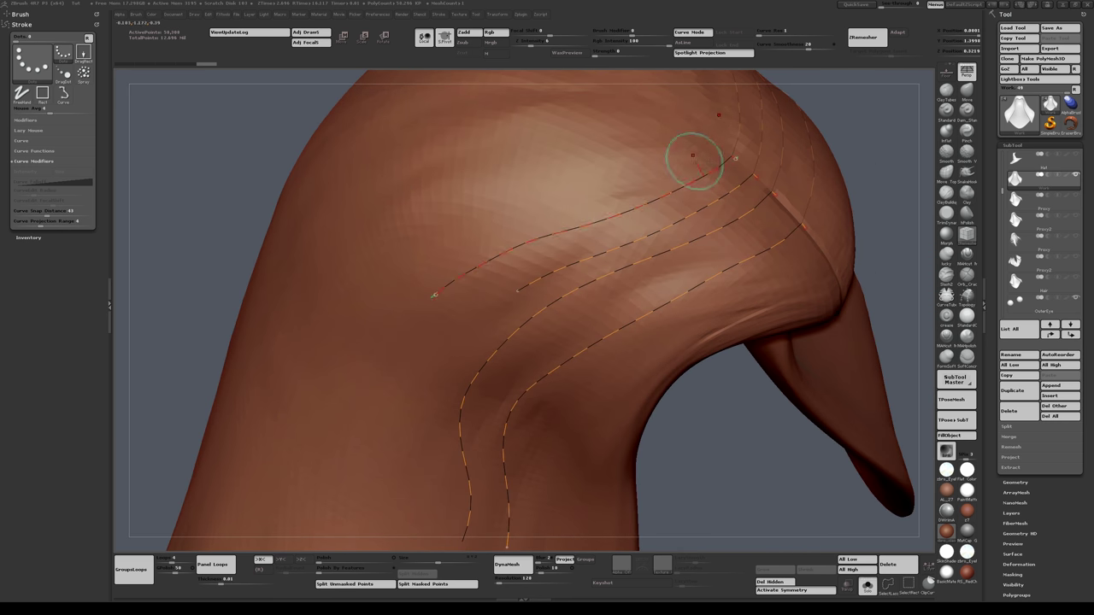
right_drag(453, 286, 522, 173)
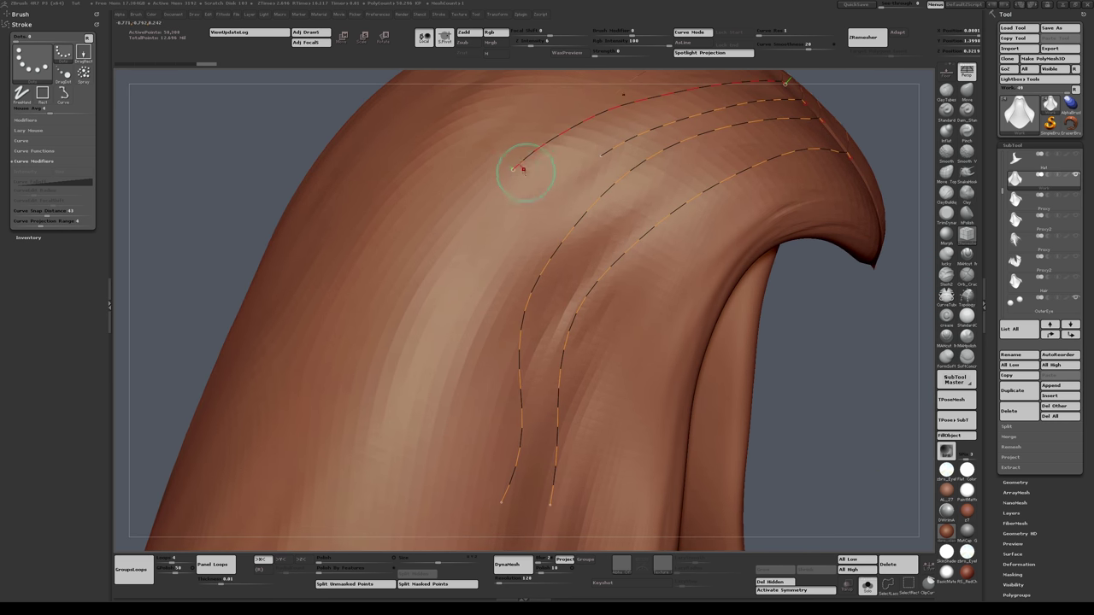
Step: Draw three guide curves down the side of the hair, starting near the lower ends of the short curves to test snapping
mouse_move(536, 179)
mouse_down()
mouse_move(431, 376)
mouse_move(411, 477)
mouse_up()
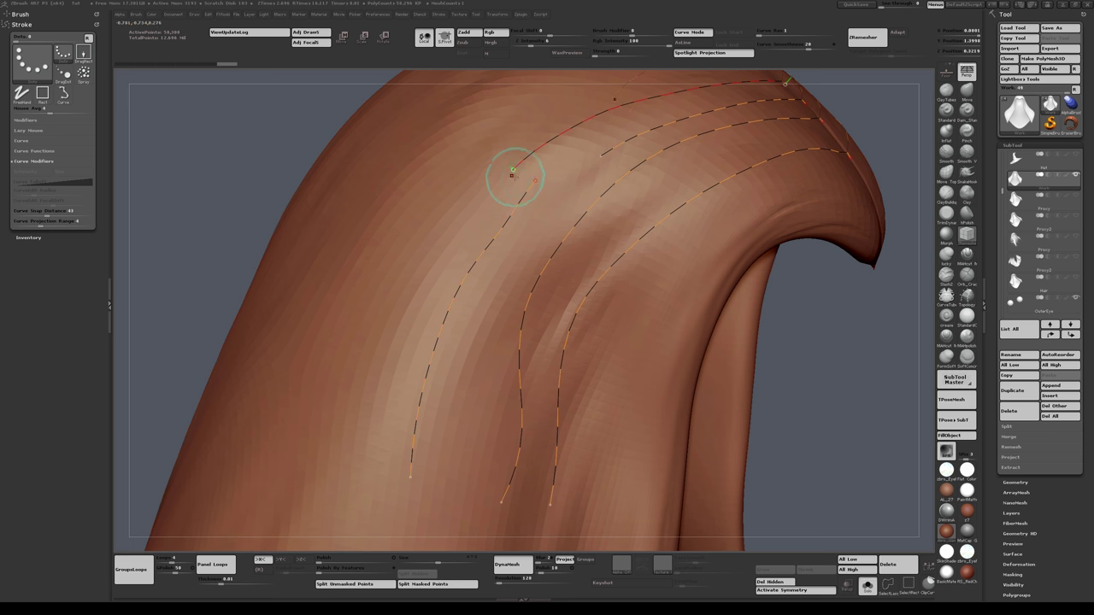
mouse_move(514, 169)
mouse_down()
mouse_move(410, 320)
mouse_move(351, 463)
mouse_up()
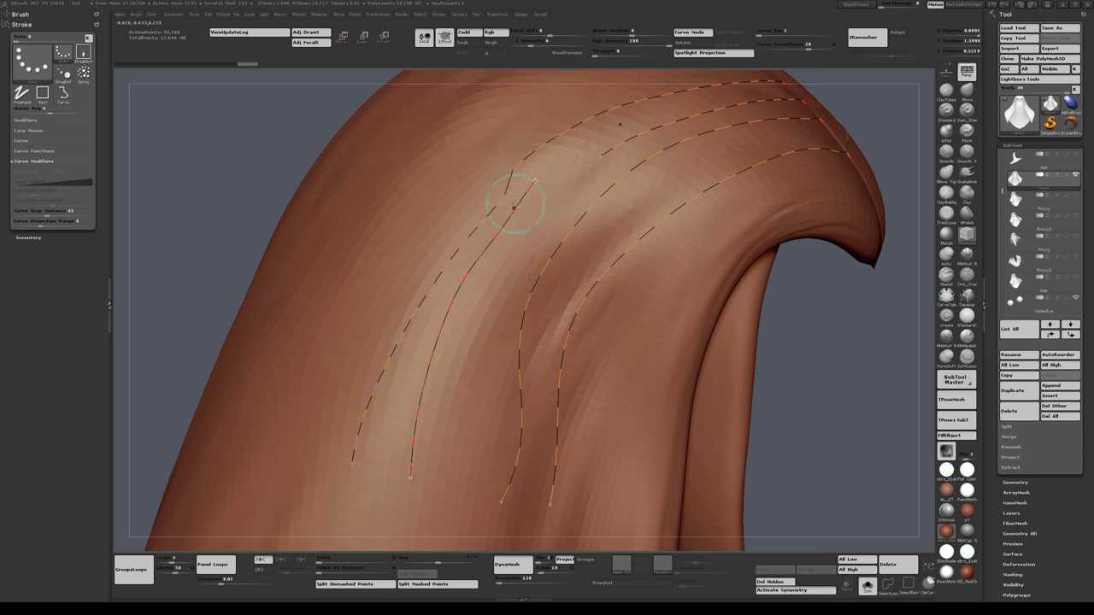
drag(542, 208, 495, 508)
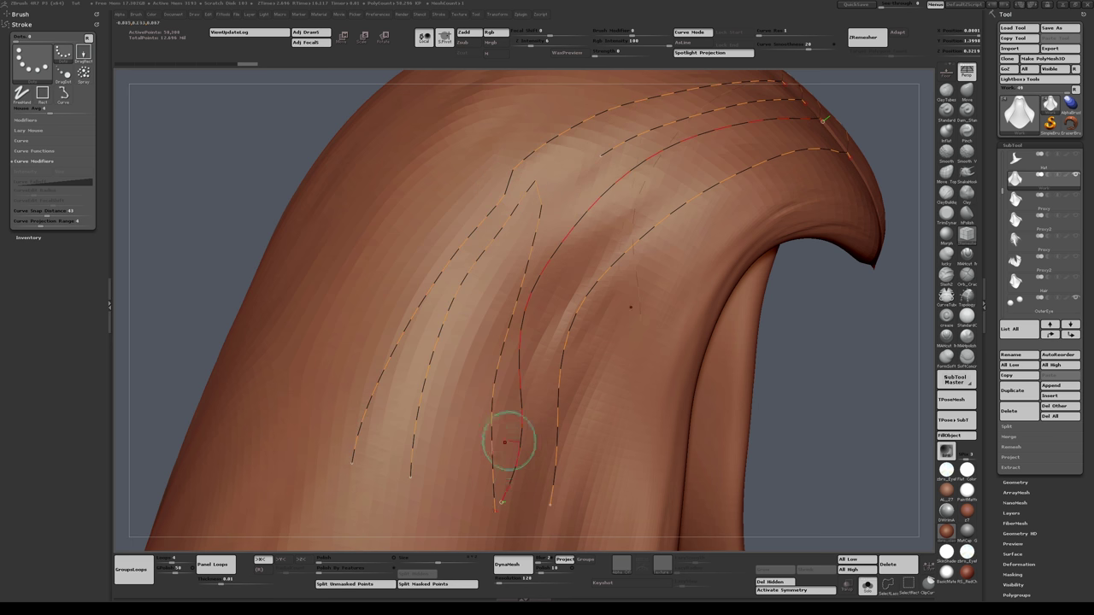
ctrl+right_drag(533, 237, 523, 192)
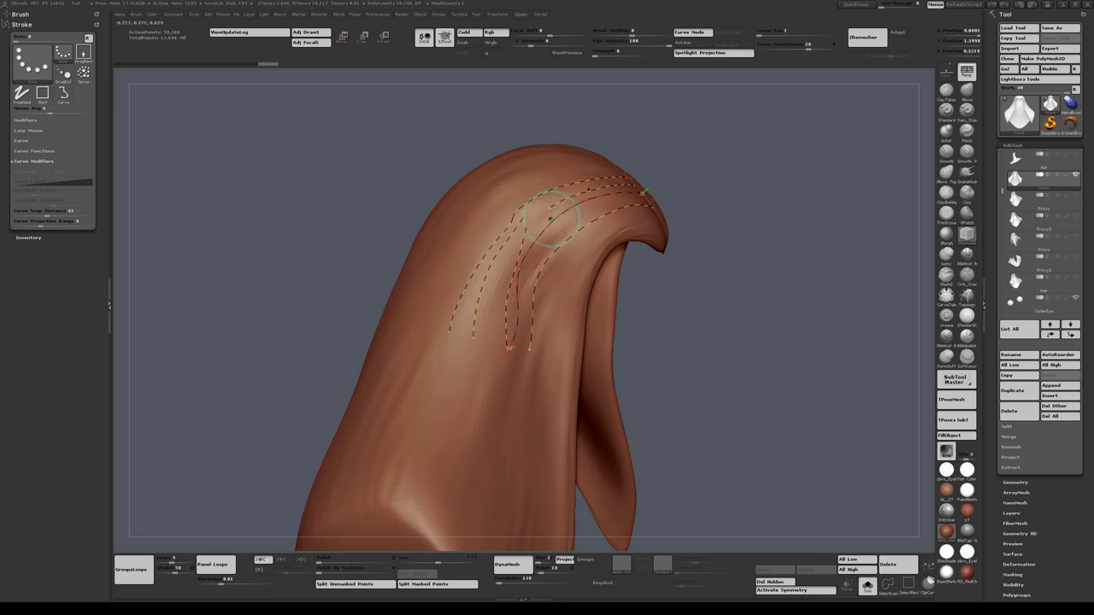
ctrl+right_drag(542, 266, 515, 393)
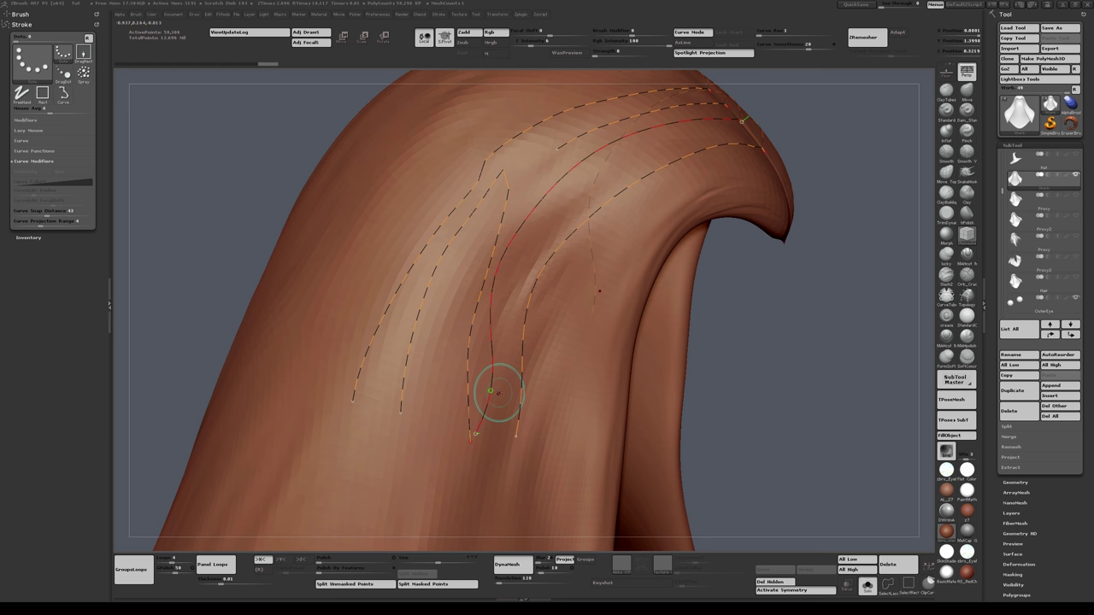
Step: Draw another guide curve from the hair's centre seam, passing the other curves toward the back of the head
right_drag(657, 134, 653, 241)
drag(639, 244, 430, 390)
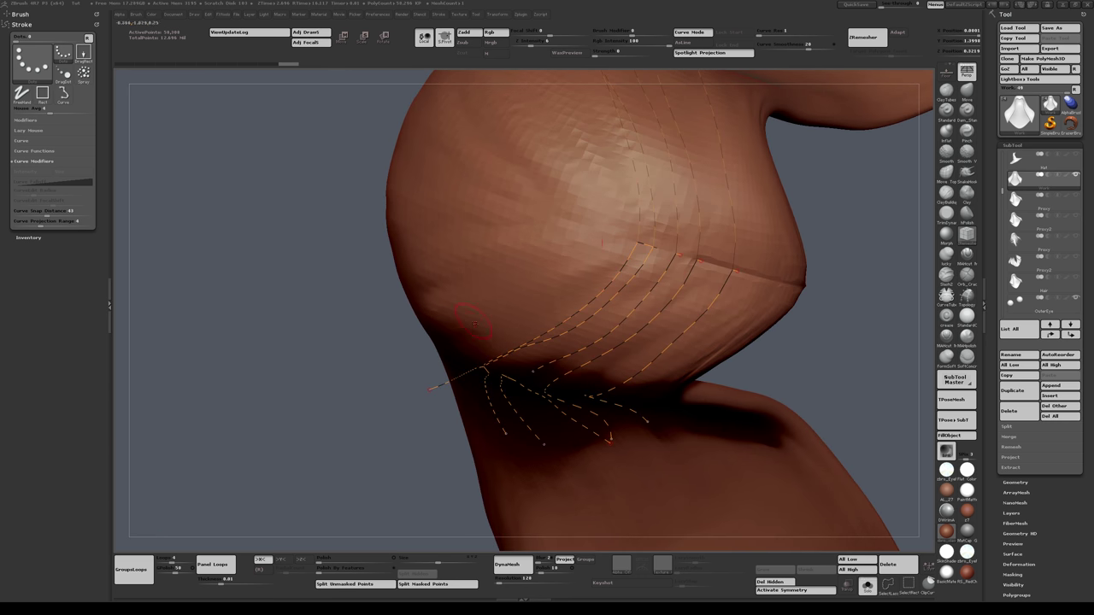
mouse_move(498, 298)
right_down()
mouse_move(531, 352)
mouse_move(542, 215)
right_up()
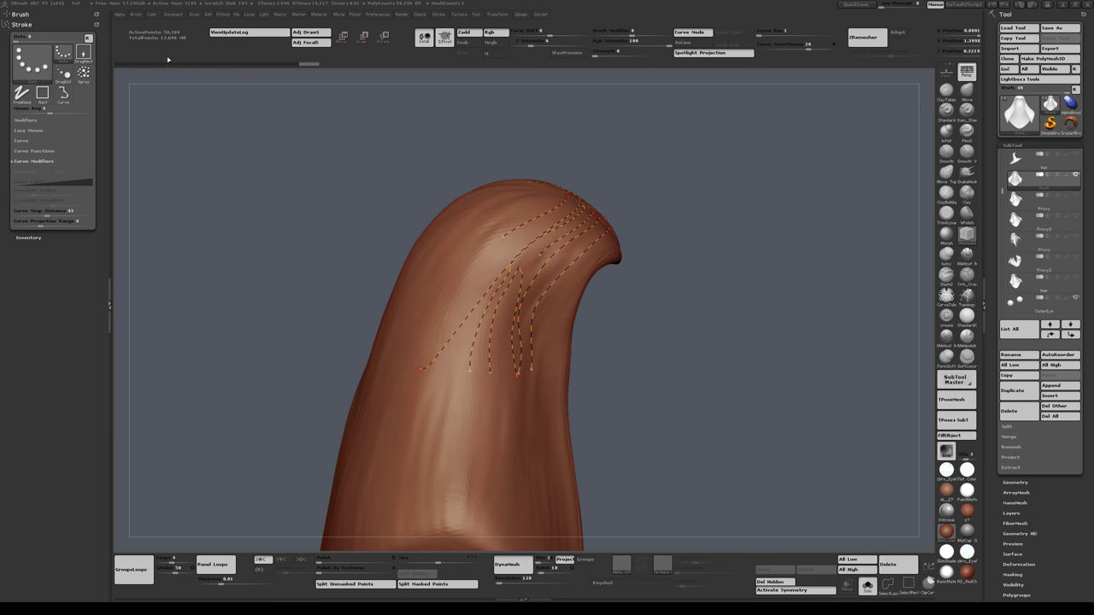
Step: Revert the hair mesh to its state before the guide curves, and set the Curve Snap Distance to 1
click(125, 65)
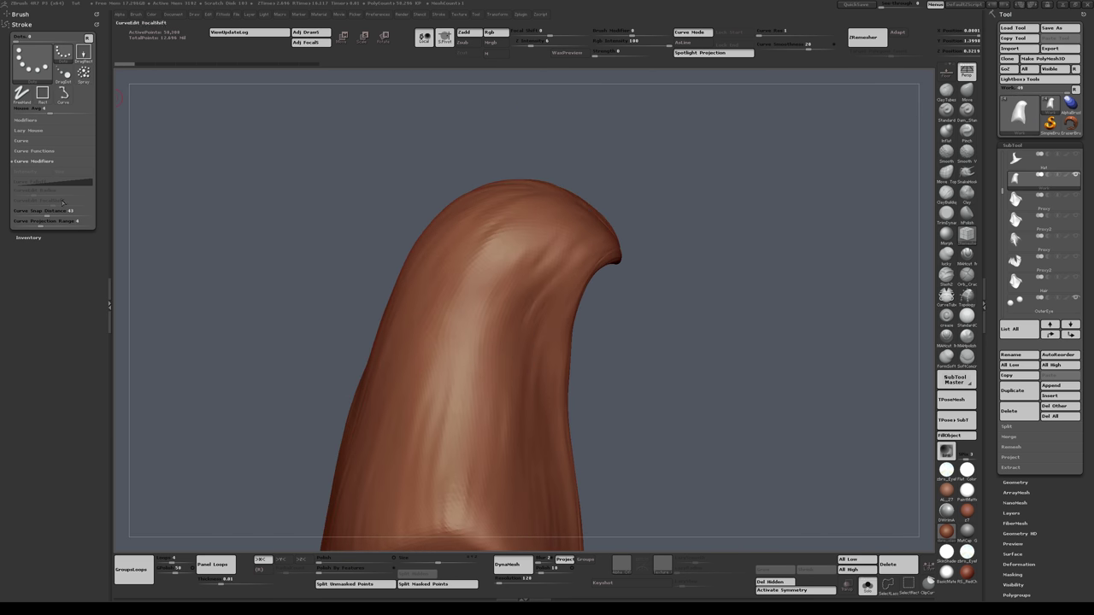
click(35, 213)
Step: With a smaller draw size and LazyMouse on, draw three separate guide curves from the centre seam down the side of the head
mouse_move(462, 144)
right_down()
mouse_move(517, 166)
mouse_move(557, 231)
mouse_move(560, 283)
mouse_move(618, 252)
right_up()
key(s)
click(623, 259)
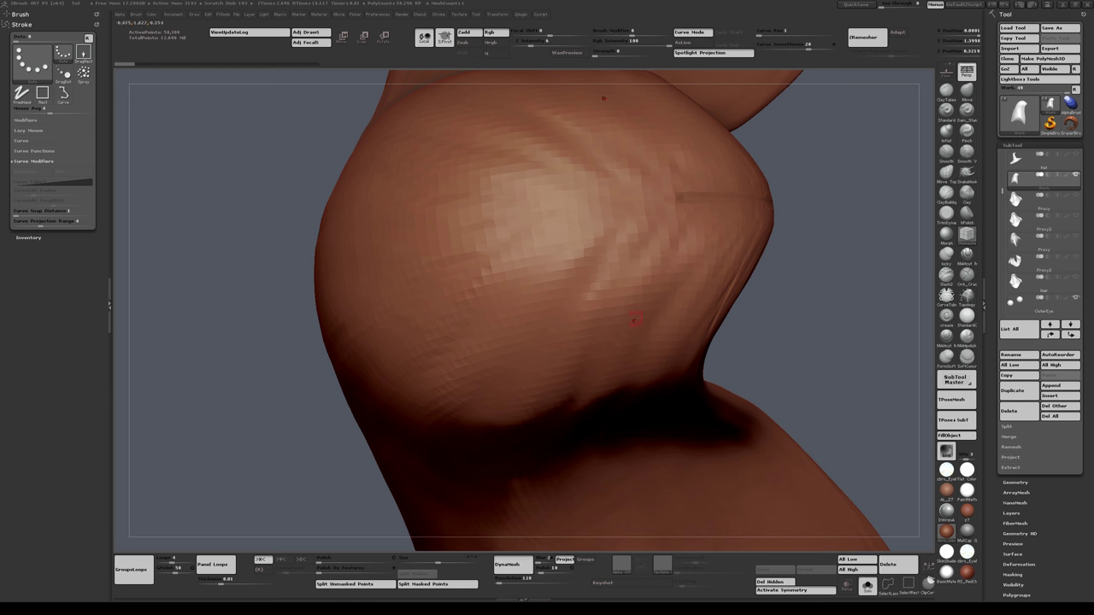
key(l)
drag(707, 570, 728, 568)
right_drag(641, 276, 691, 248)
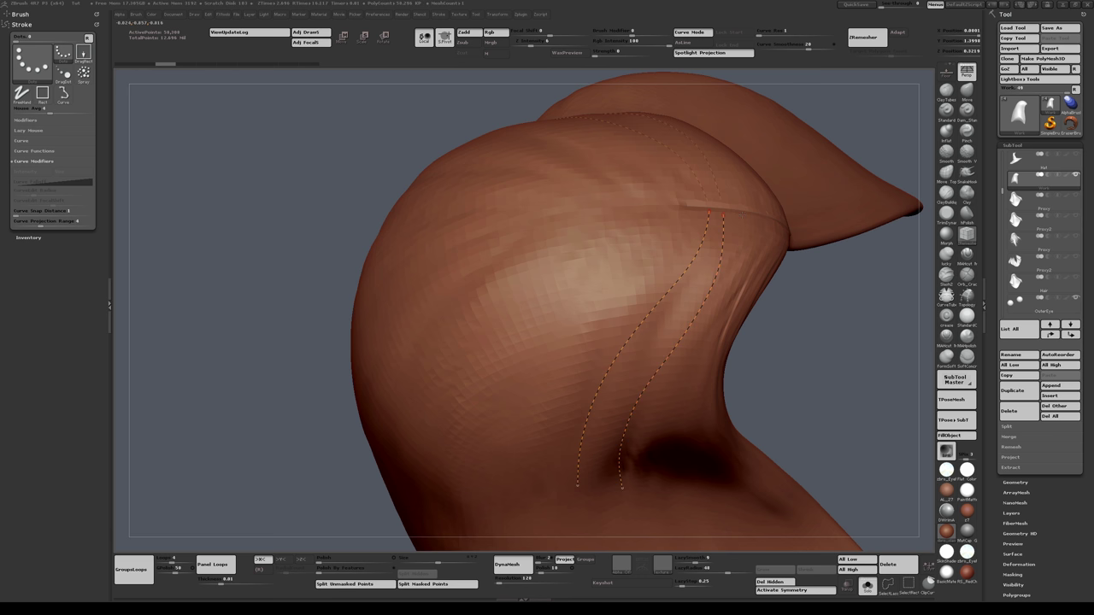
mouse_move(674, 500)
right_down()
mouse_move(636, 462)
mouse_move(629, 342)
mouse_move(594, 256)
mouse_move(539, 232)
mouse_move(543, 181)
mouse_move(543, 222)
right_up()
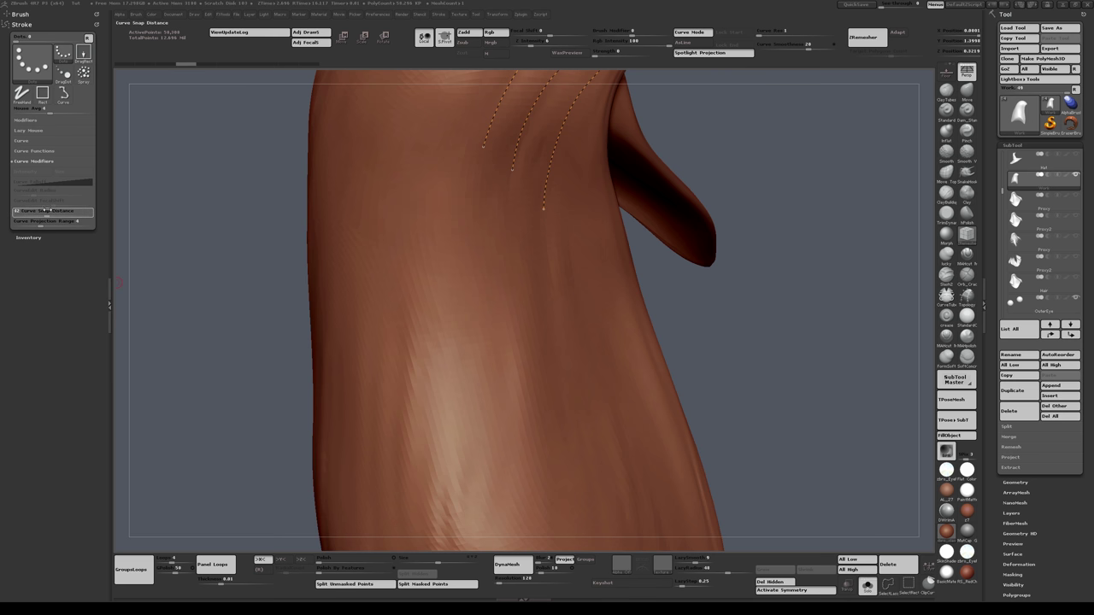
Step: Set the Curve Snap Distance to 52 and extend the guide curve nearest the face farther down the hair
right_drag(588, 255, 557, 201)
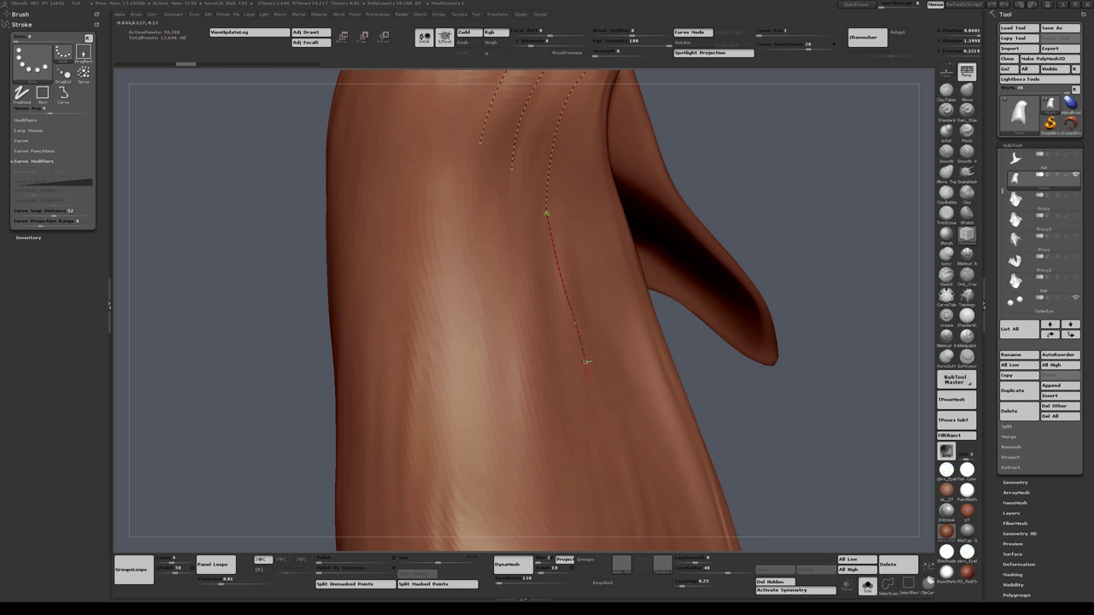
drag(588, 364, 589, 438)
mouse_move(501, 242)
right_down()
mouse_move(511, 277)
mouse_move(543, 290)
right_up()
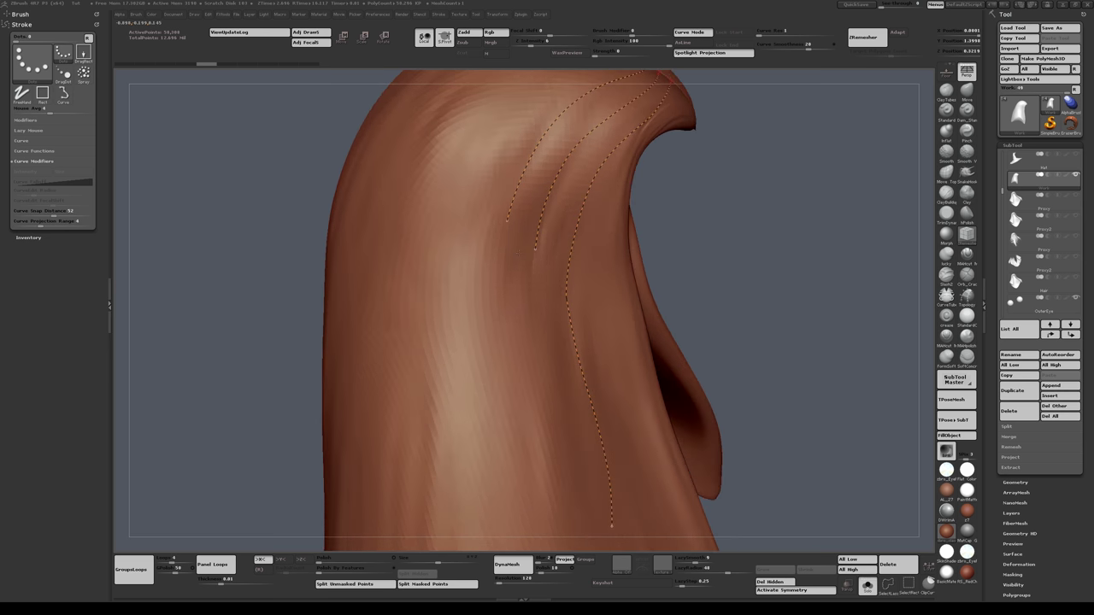
Step: Extend the middle guide curve downward and the rear guide curve toward the back of the hair from their lower ends
click(530, 257)
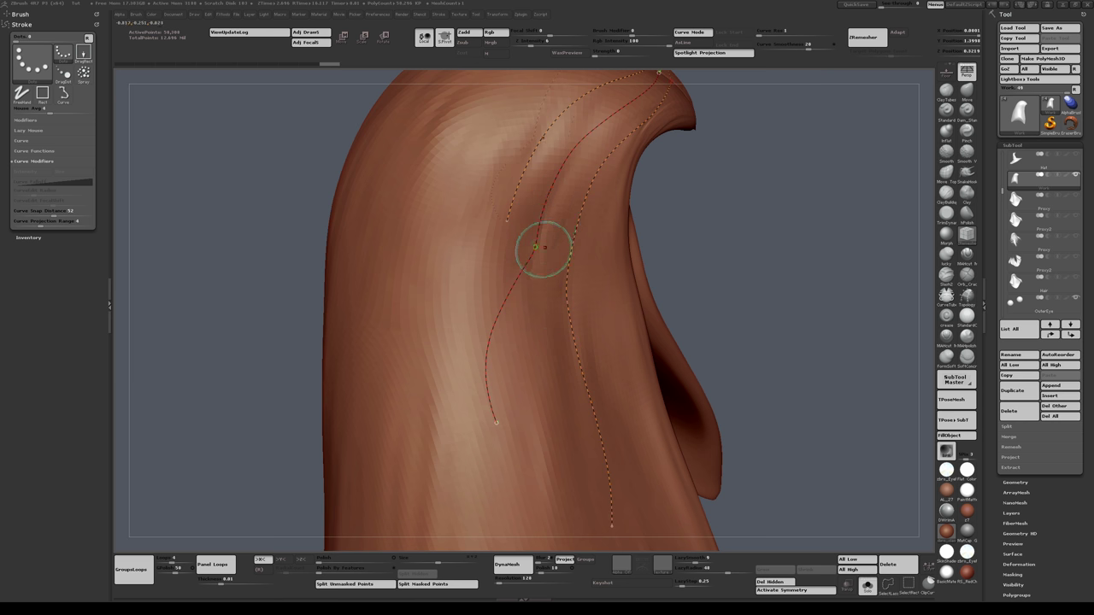
click(597, 274)
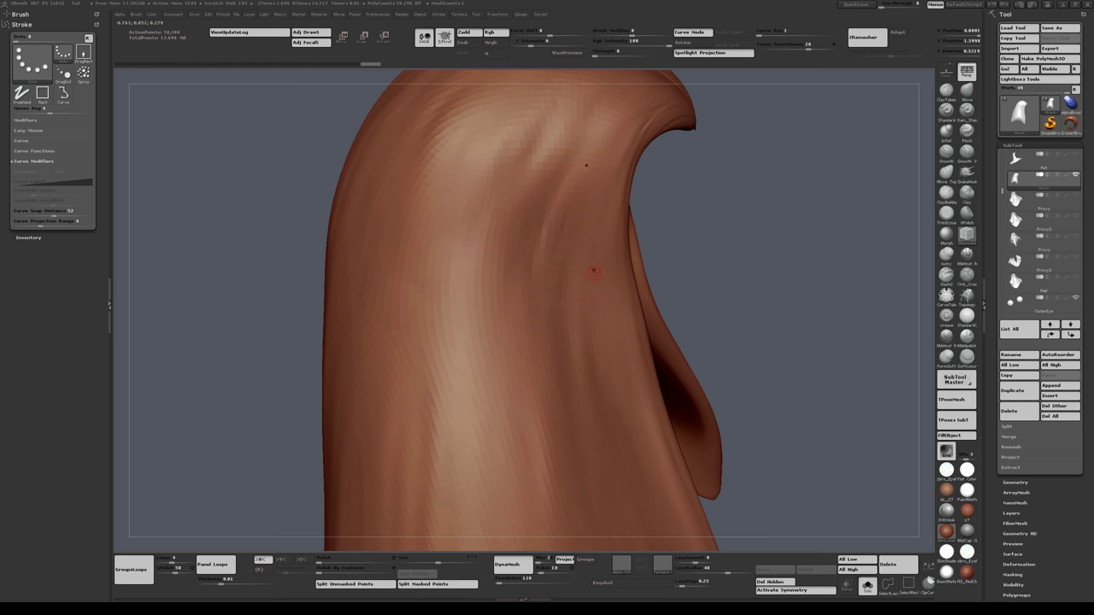
key(ctrl+z)
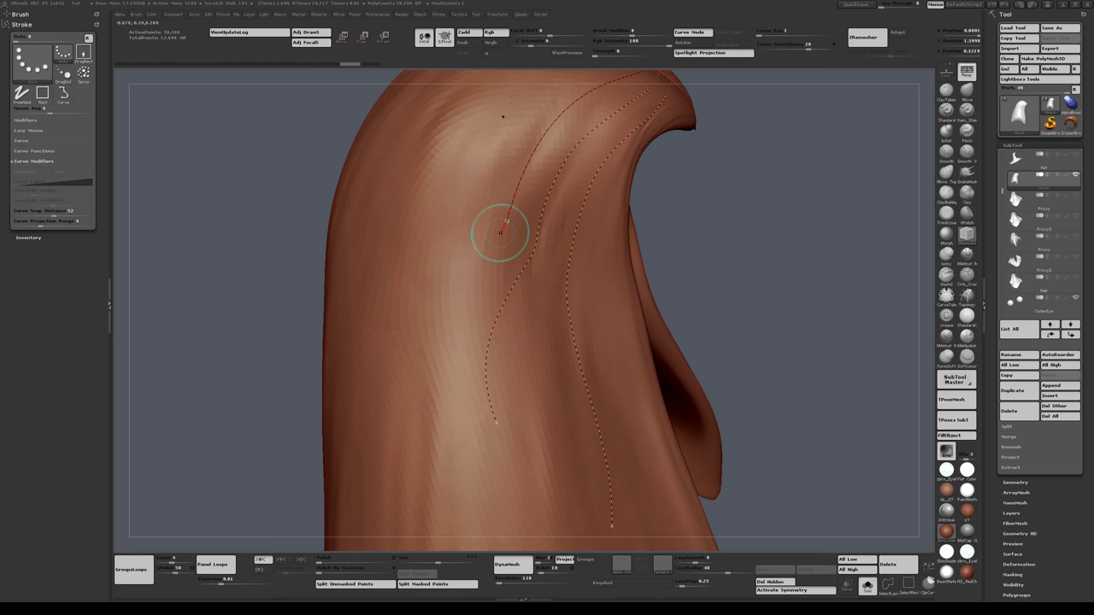
drag(370, 292, 375, 295)
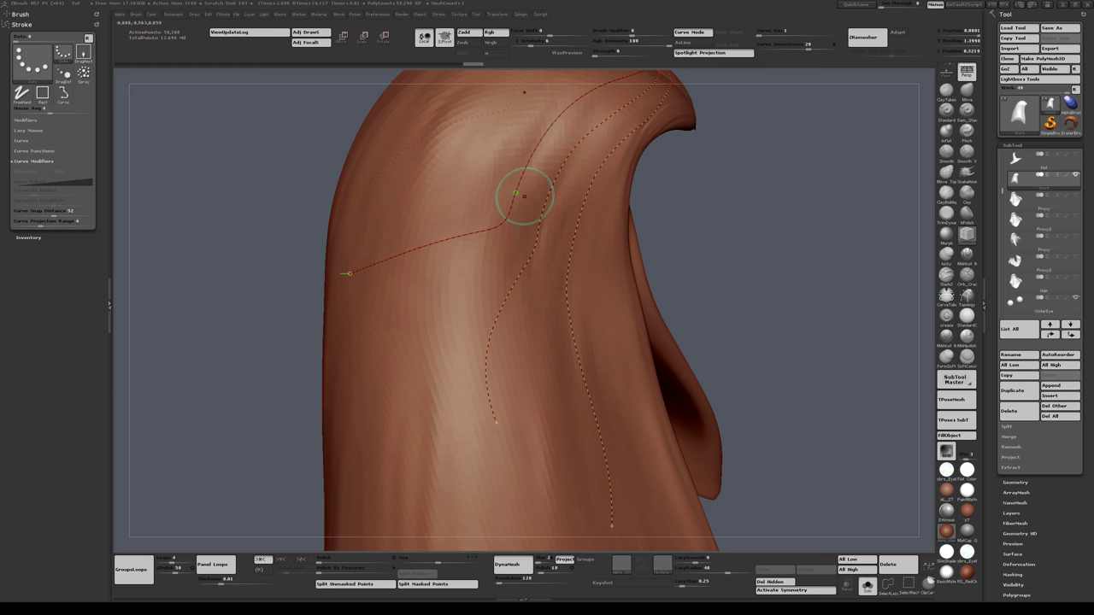
Step: Check from several viewing angles how the brush cursor snaps to the nearest guide curve at this snap distance
drag(521, 191, 494, 231)
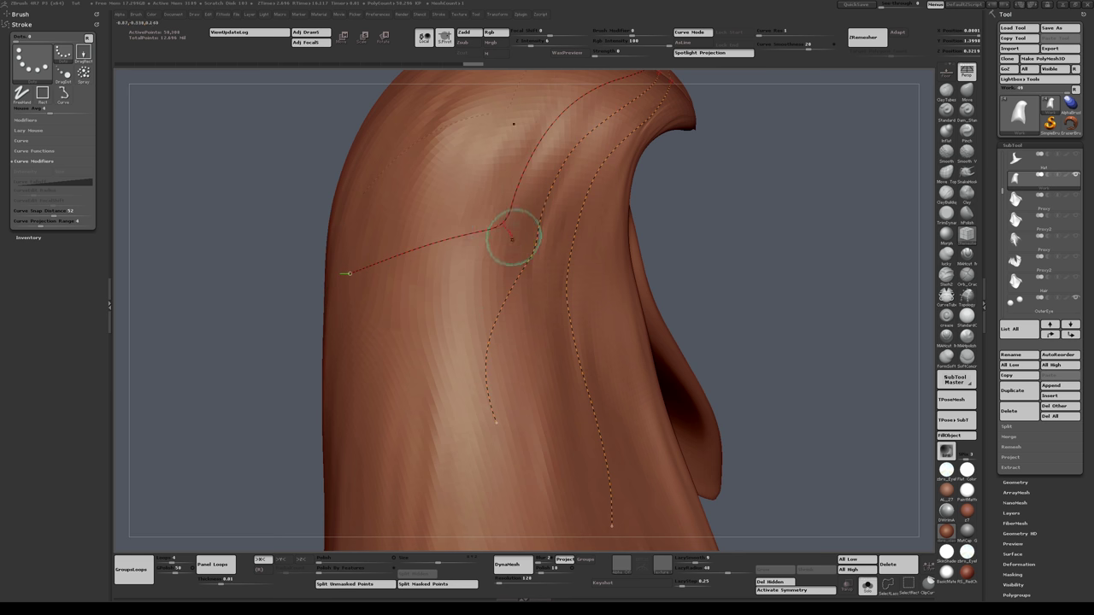
right_drag(511, 237, 508, 224)
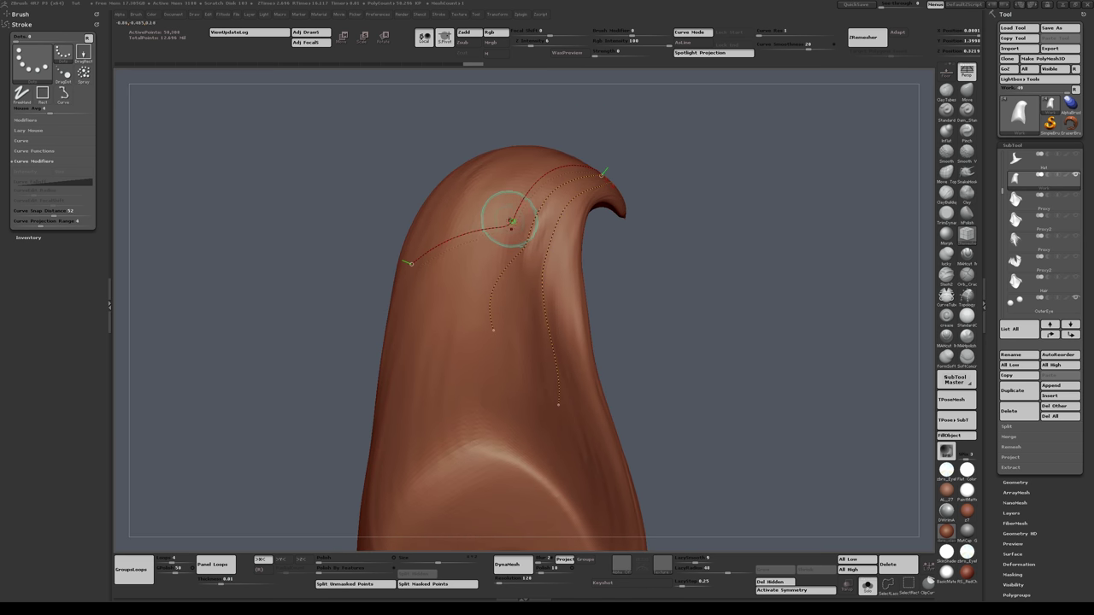
mouse_move(519, 219)
mouse_down()
mouse_move(532, 334)
mouse_move(542, 276)
mouse_move(521, 244)
mouse_move(519, 345)
mouse_up()
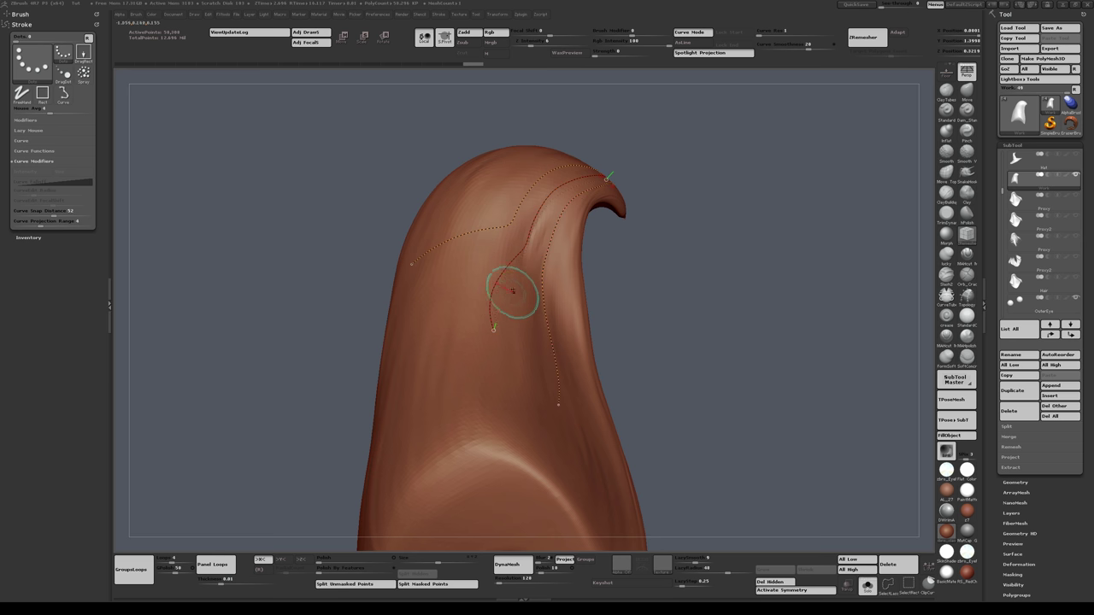
right_drag(491, 279, 490, 248)
mouse_move(557, 186)
right_down()
mouse_move(612, 179)
mouse_move(551, 193)
mouse_move(534, 211)
right_up()
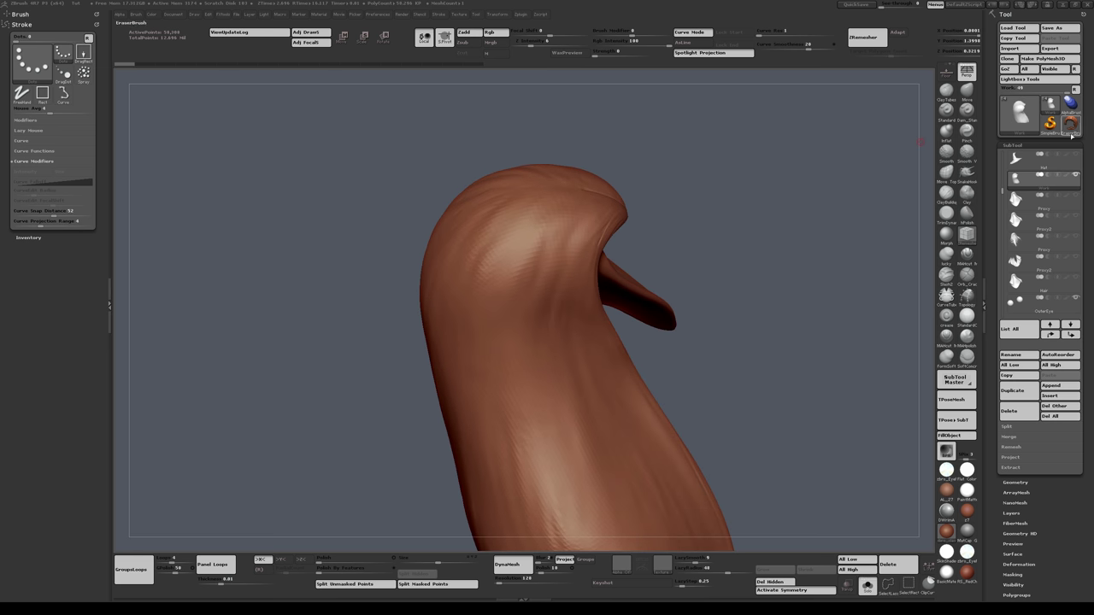
Step: Switch to the Proxy subtool holding the full set of guide curves and inspect it from the front and side
click(1069, 205)
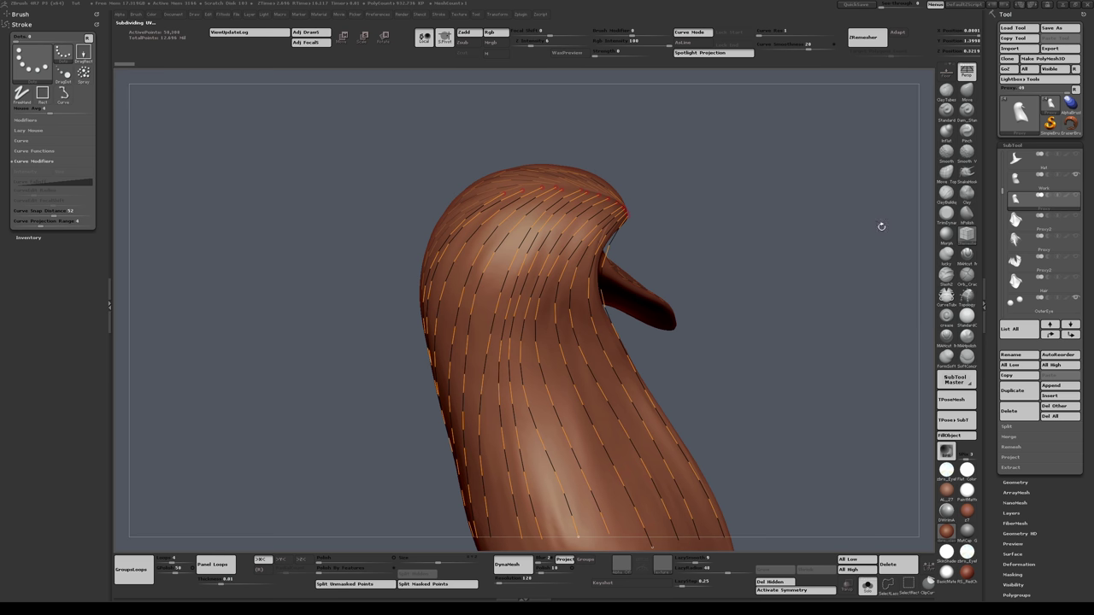
mouse_move(672, 287)
mouse_down()
mouse_move(546, 493)
mouse_move(650, 247)
mouse_move(783, 256)
mouse_move(590, 259)
mouse_move(682, 251)
mouse_move(678, 271)
mouse_move(664, 268)
mouse_up()
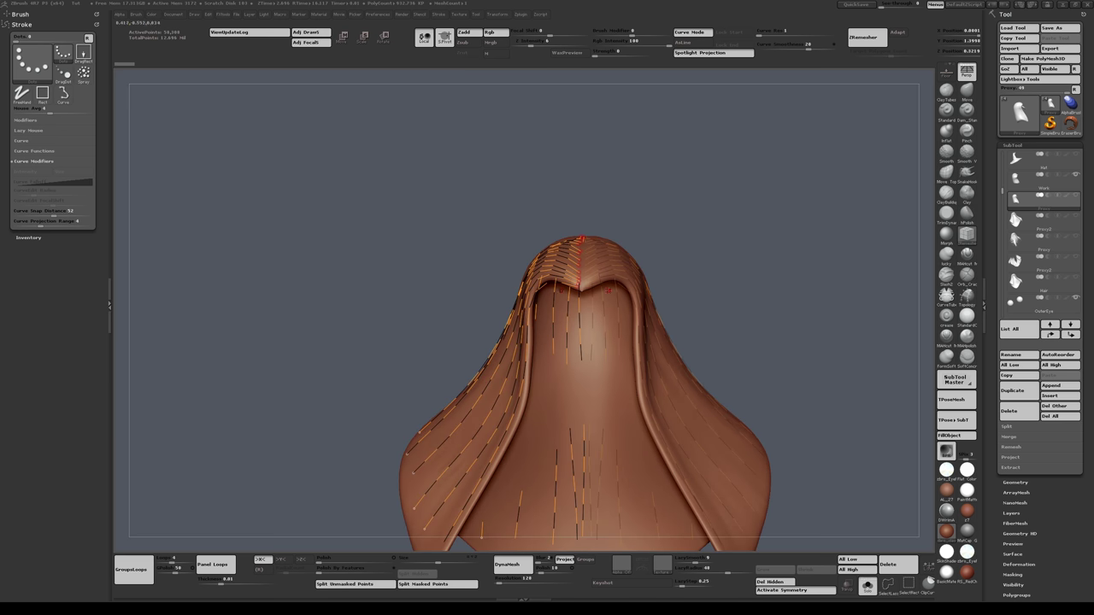
drag(736, 270, 682, 229)
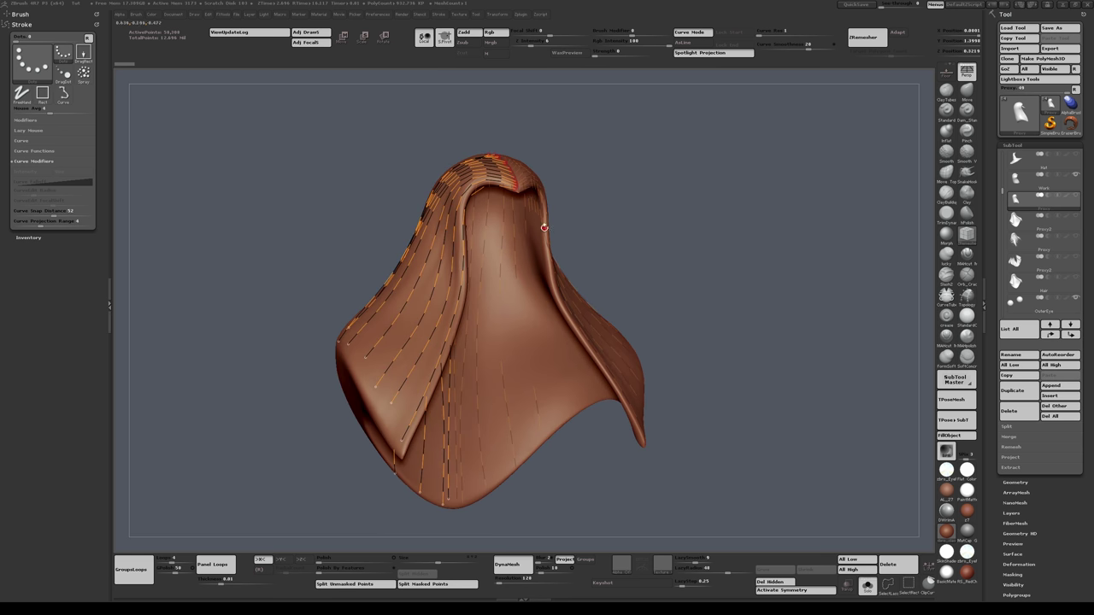
alt+drag(682, 159, 701, 188)
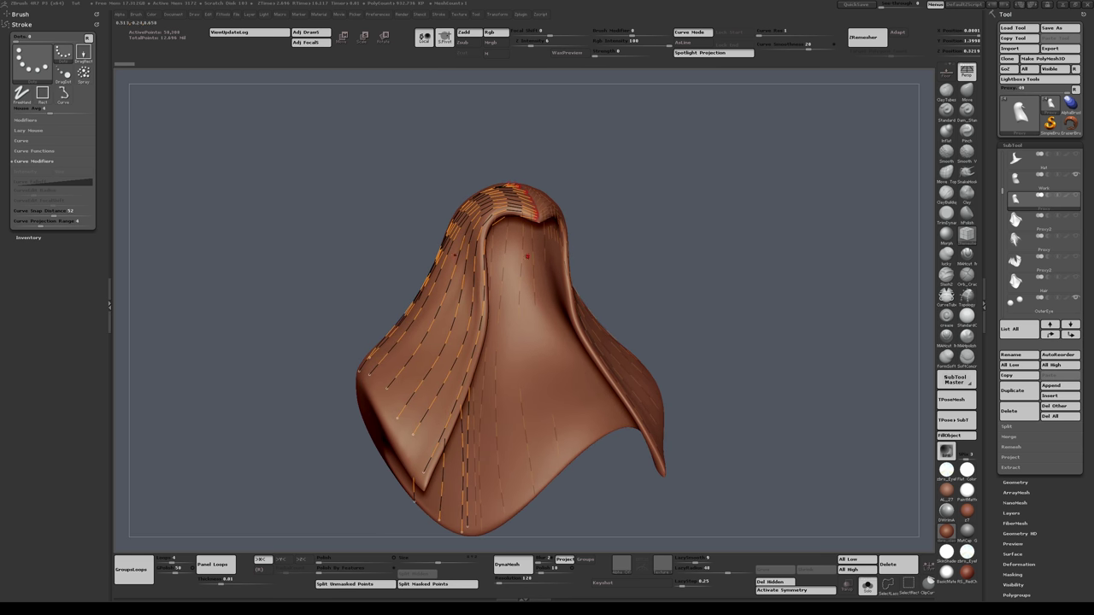
drag(688, 244, 698, 184)
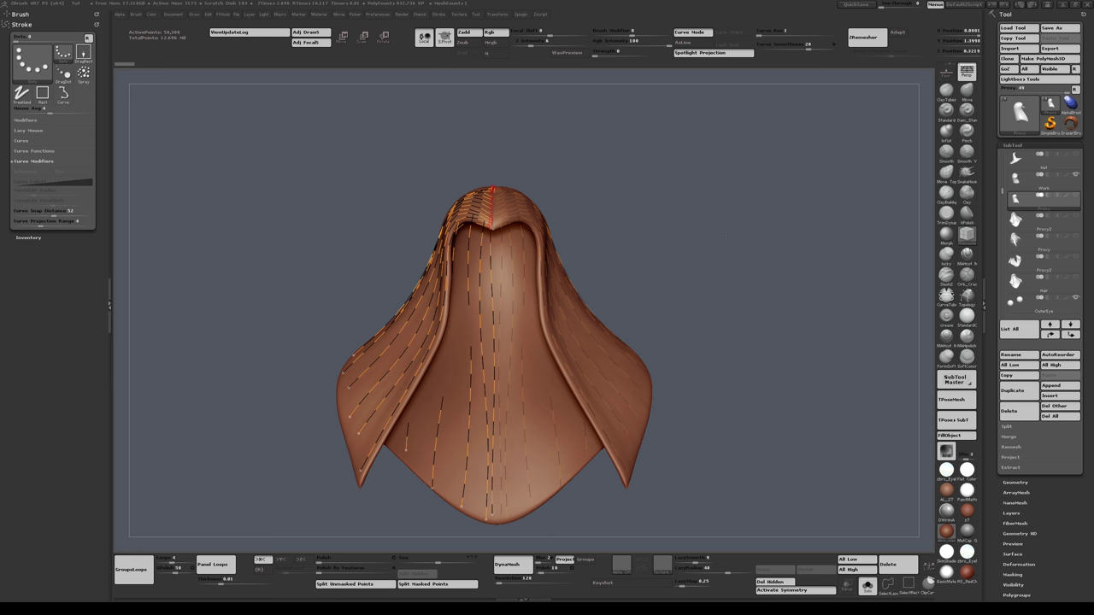
alt+drag(716, 272, 713, 225)
Step: Choose the insert-mesh hair tubes curve brush and apply its mesh along all of the hair's guide curves
key(space)
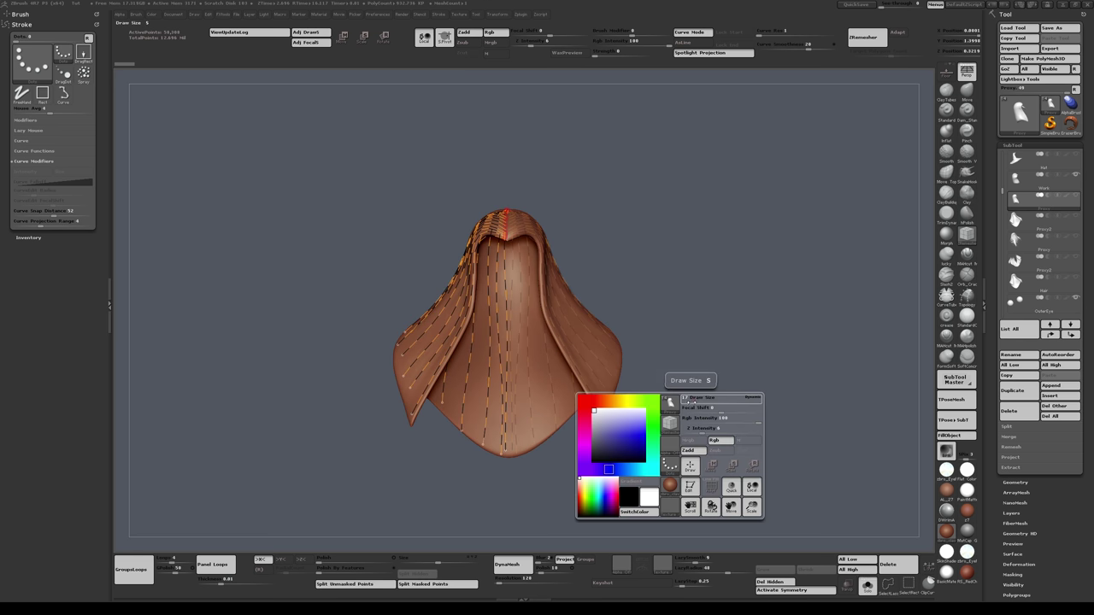
key(b)
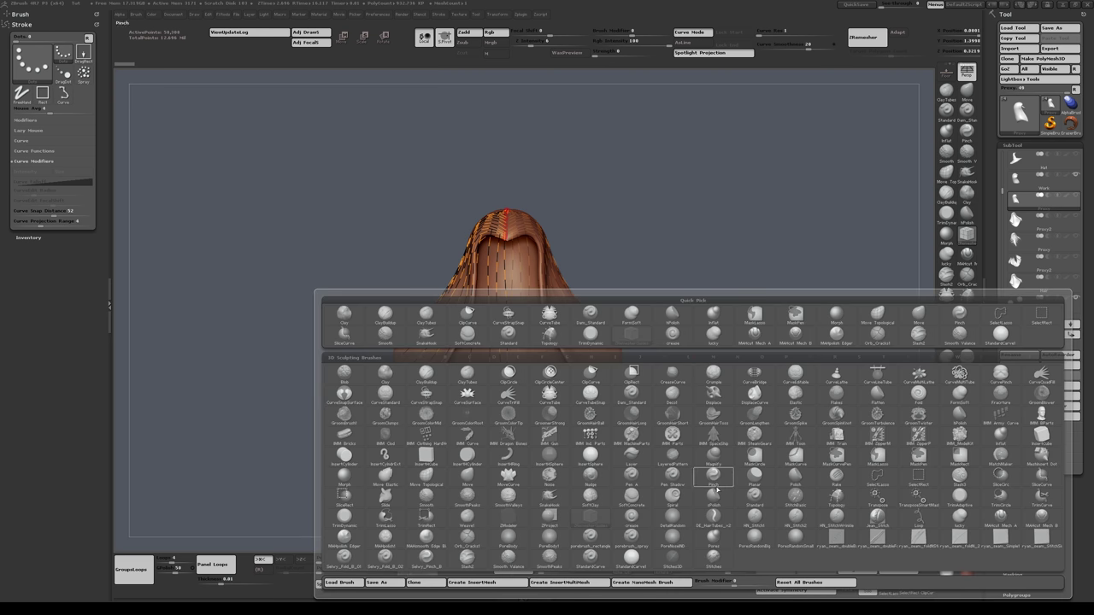
click(716, 517)
alt+drag(676, 299, 675, 263)
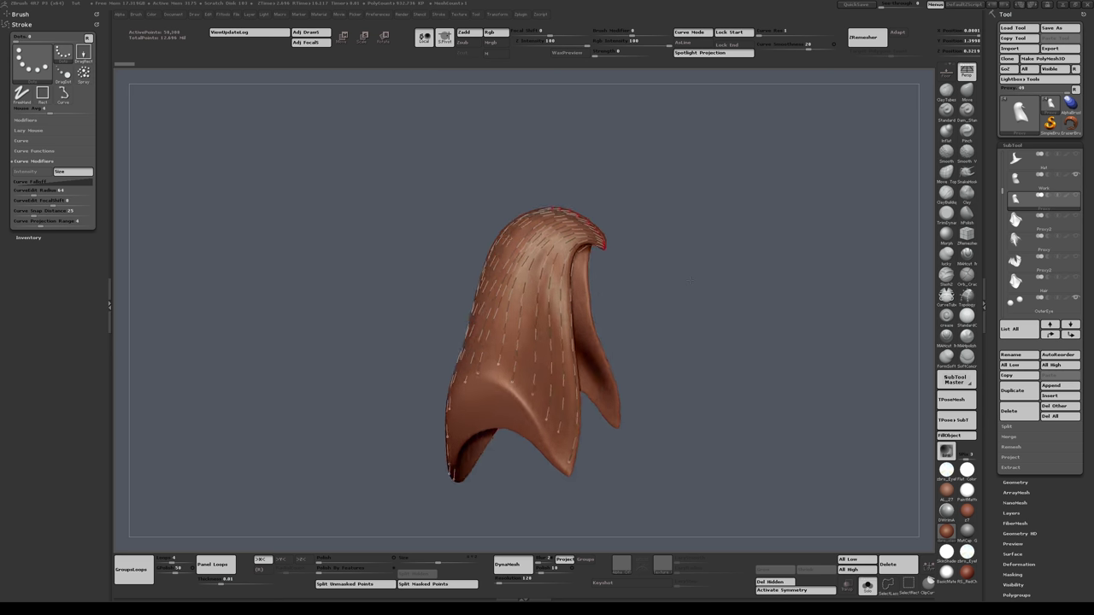
mouse_move(689, 280)
mouse_down()
mouse_move(707, 278)
mouse_move(644, 276)
mouse_move(650, 254)
mouse_move(672, 276)
mouse_up()
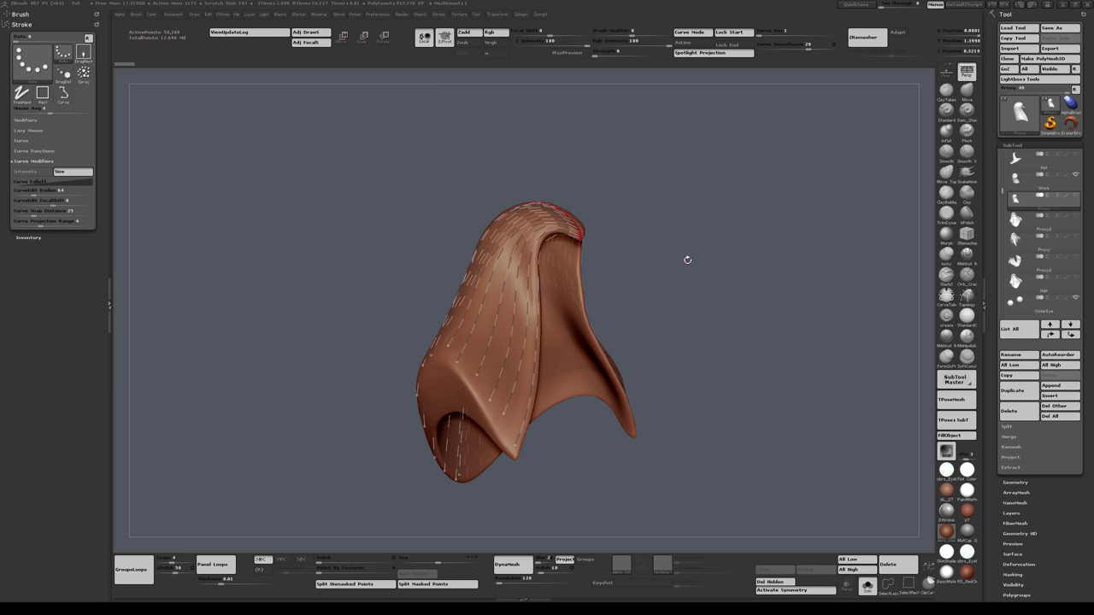
mouse_move(632, 236)
mouse_down()
mouse_move(665, 239)
mouse_move(654, 236)
mouse_move(669, 218)
mouse_move(679, 239)
mouse_move(720, 244)
mouse_up()
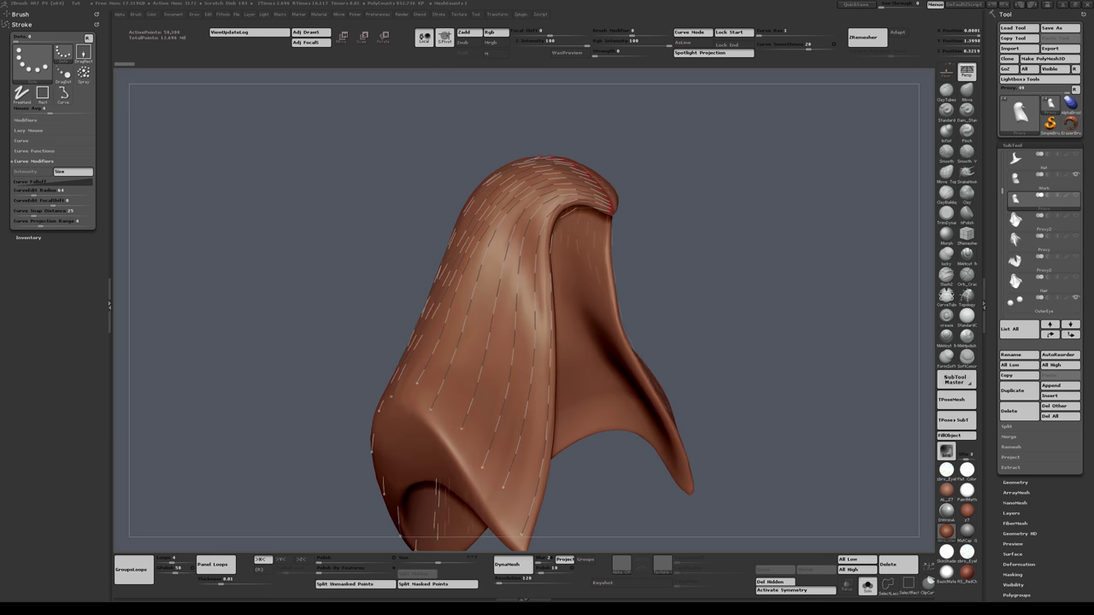
click(500, 278)
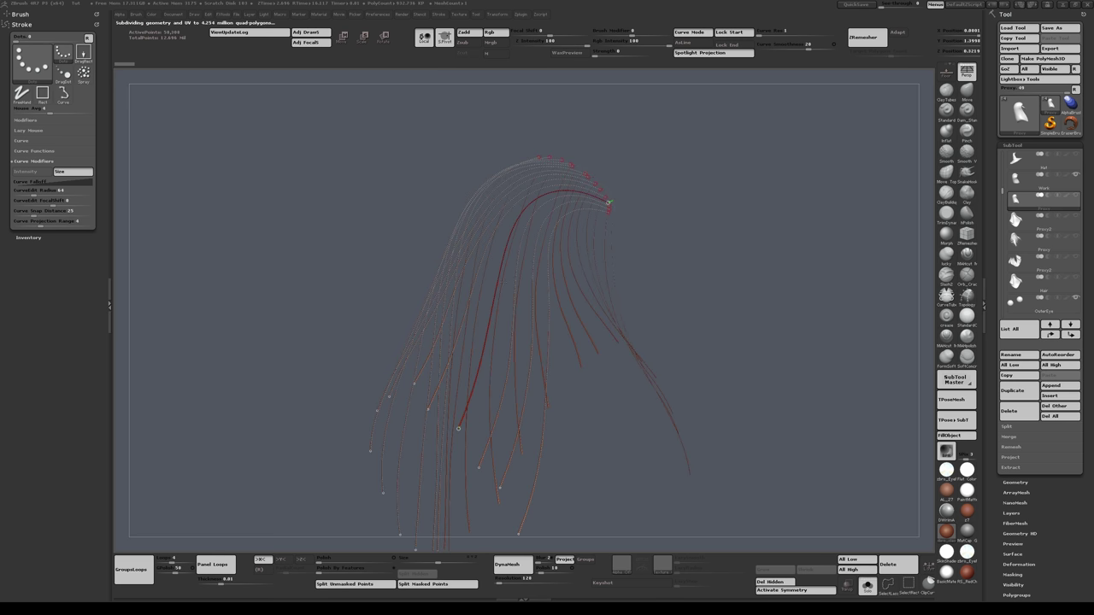
Step: Enlarge the draw size and reapply the hair tubes to the guide curves as thicker strands
mouse_move(556, 266)
ctrl+right_down()
mouse_move(557, 428)
mouse_move(554, 407)
ctrl+right_up()
scroll(449, 302, down, 5)
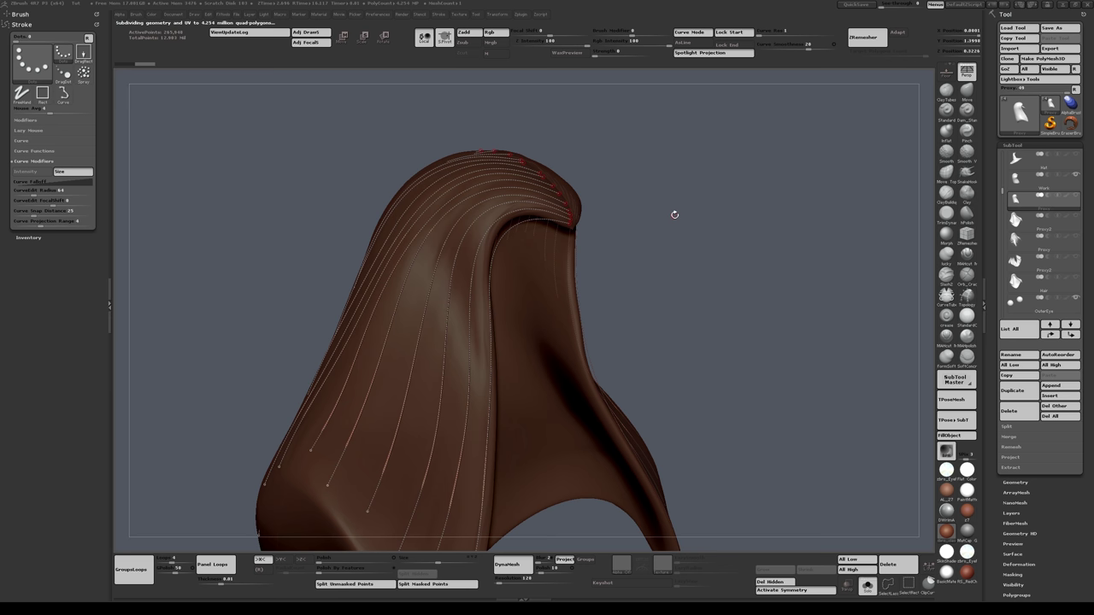
key(s)
scroll(428, 298, up, 4)
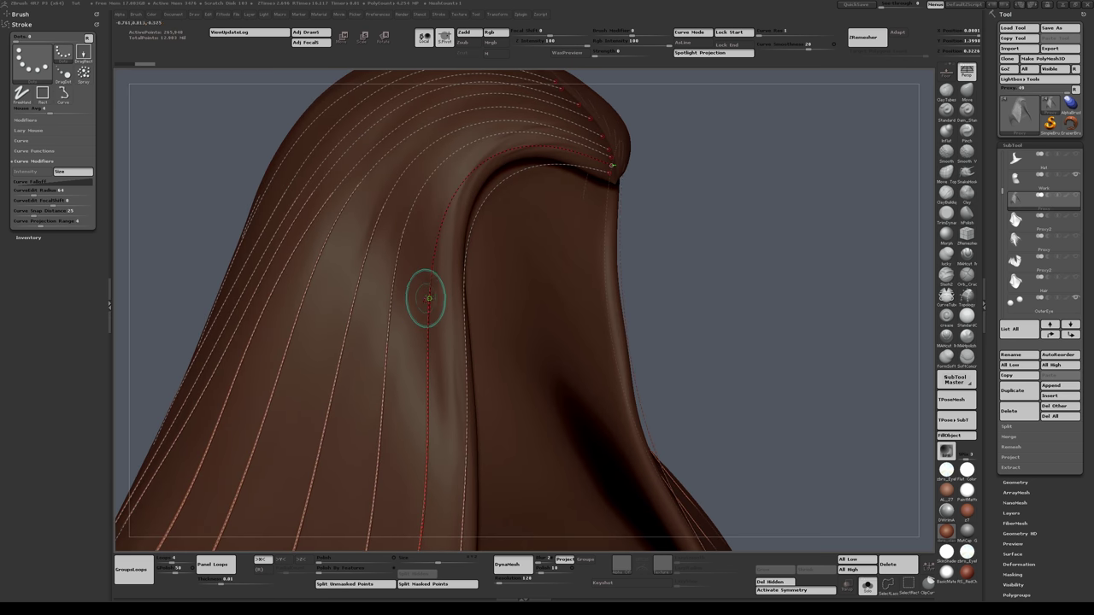
click(430, 298)
scroll(430, 298, down, 4)
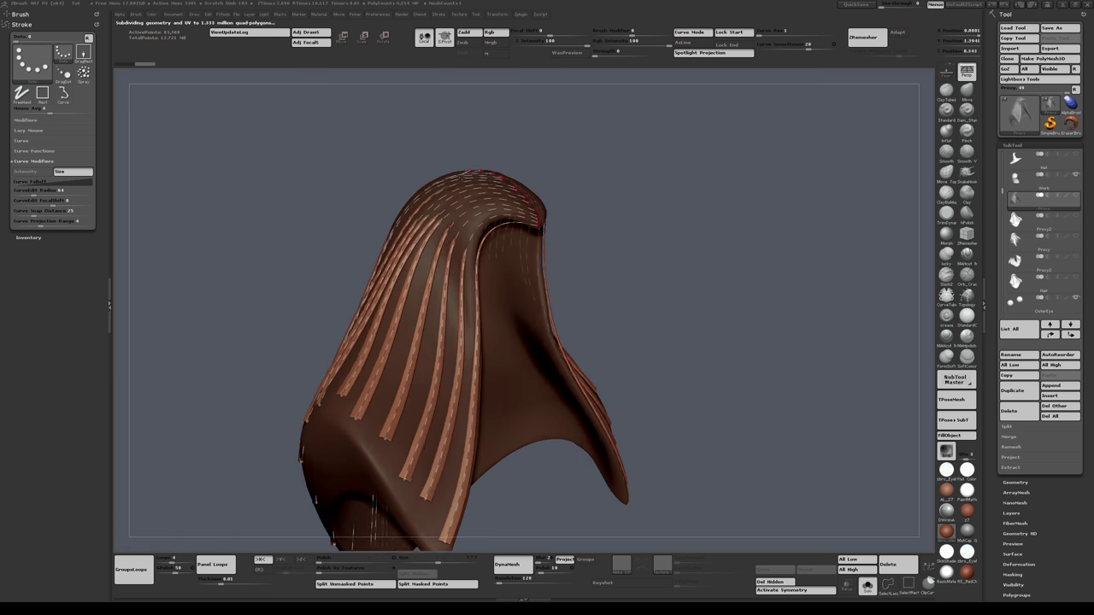
right_drag(430, 300, 422, 342)
right_drag(585, 325, 516, 274)
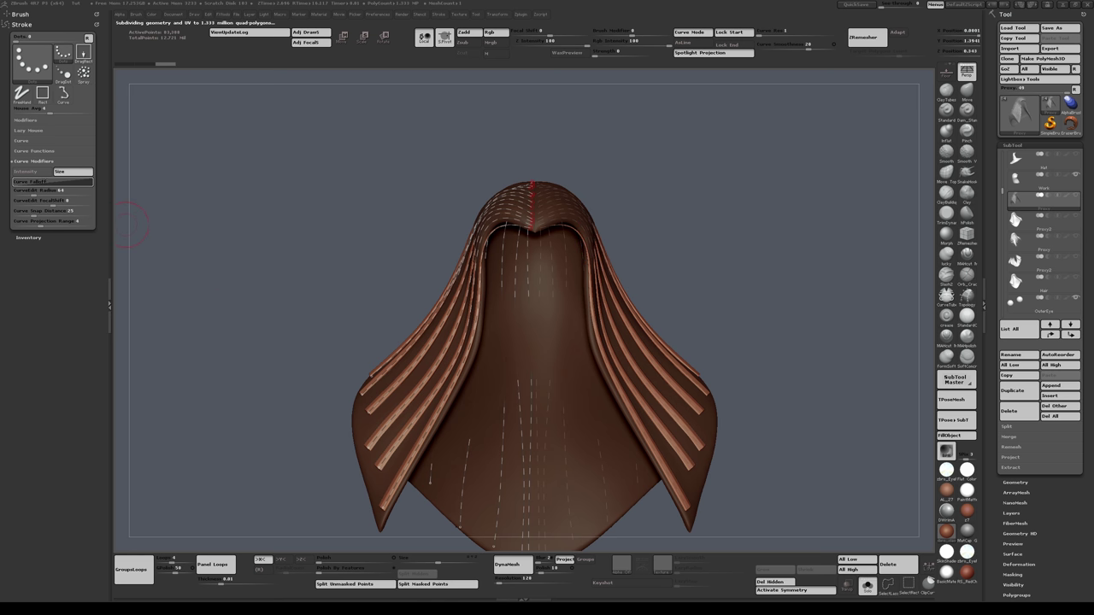
Step: Reshape the Curve Falloff graph into a hump with its peak mid-curve and low values at both ends
click(34, 181)
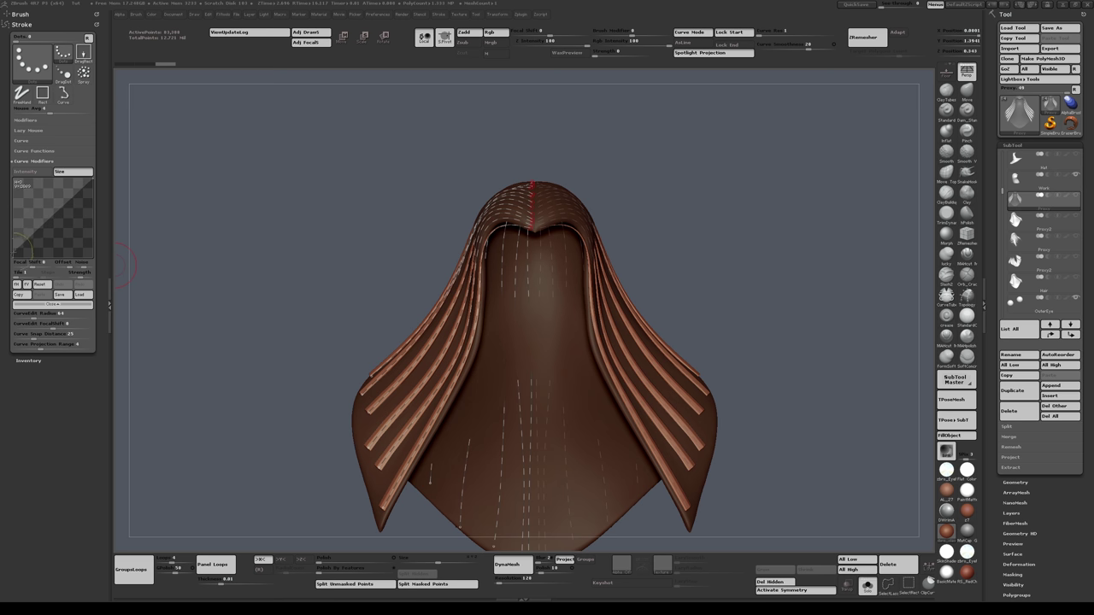
drag(92, 179, 51, 198)
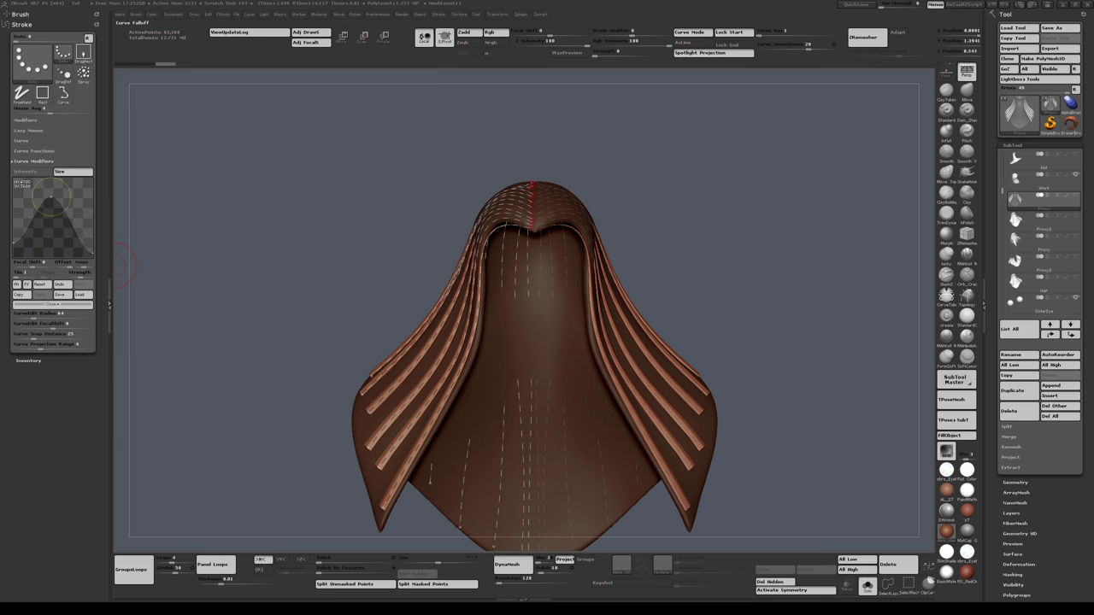
Step: Switch the brush's insert mesh to MultiThick A and reapply it to the guide curves
alt+drag(673, 212, 645, 241)
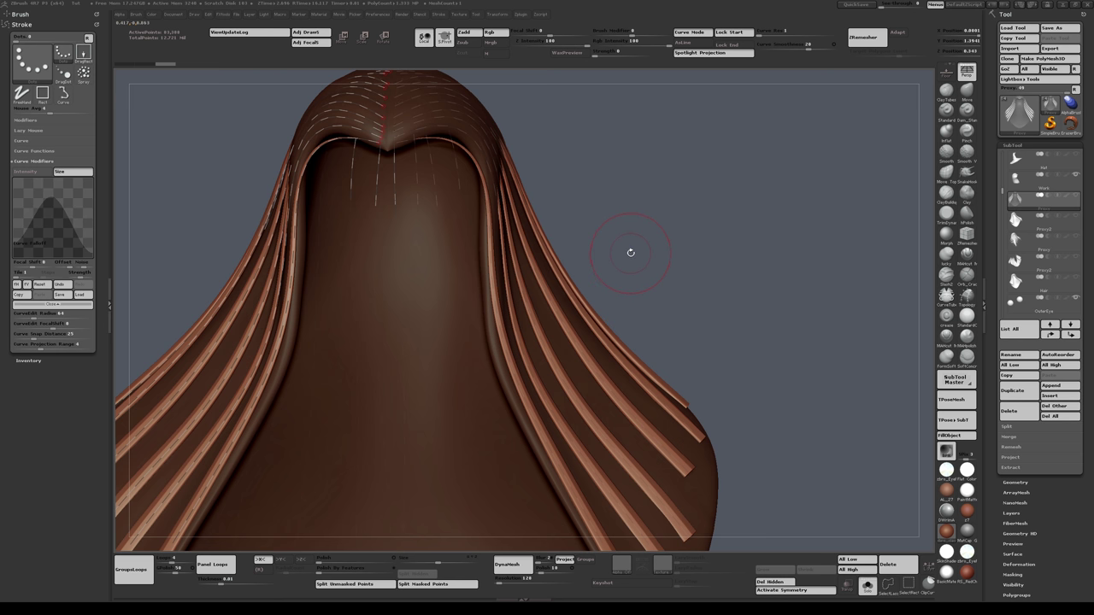
key(m)
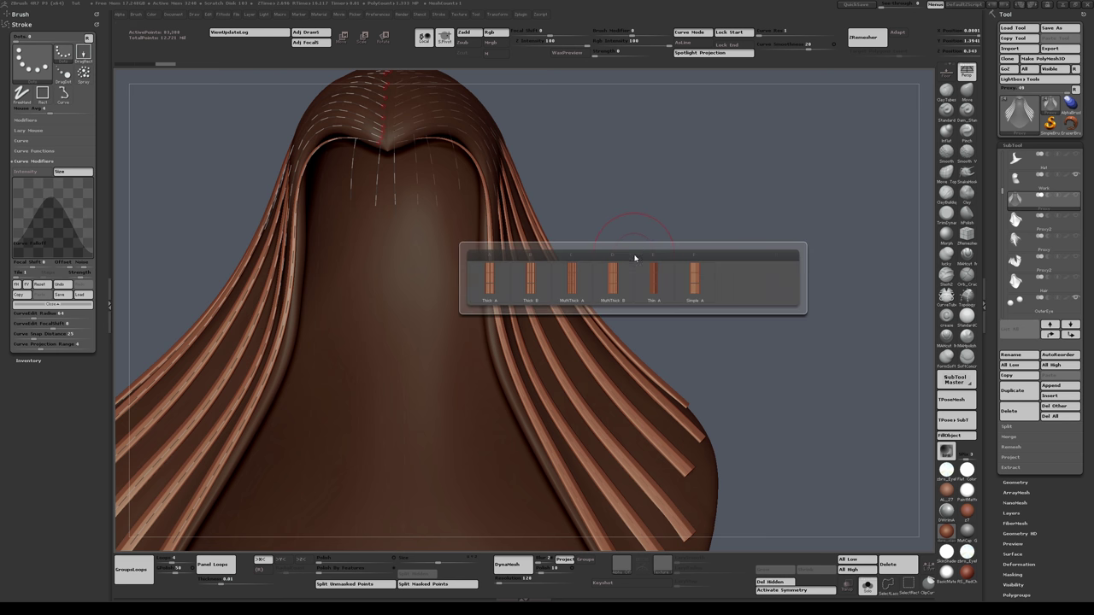
mouse_move(620, 286)
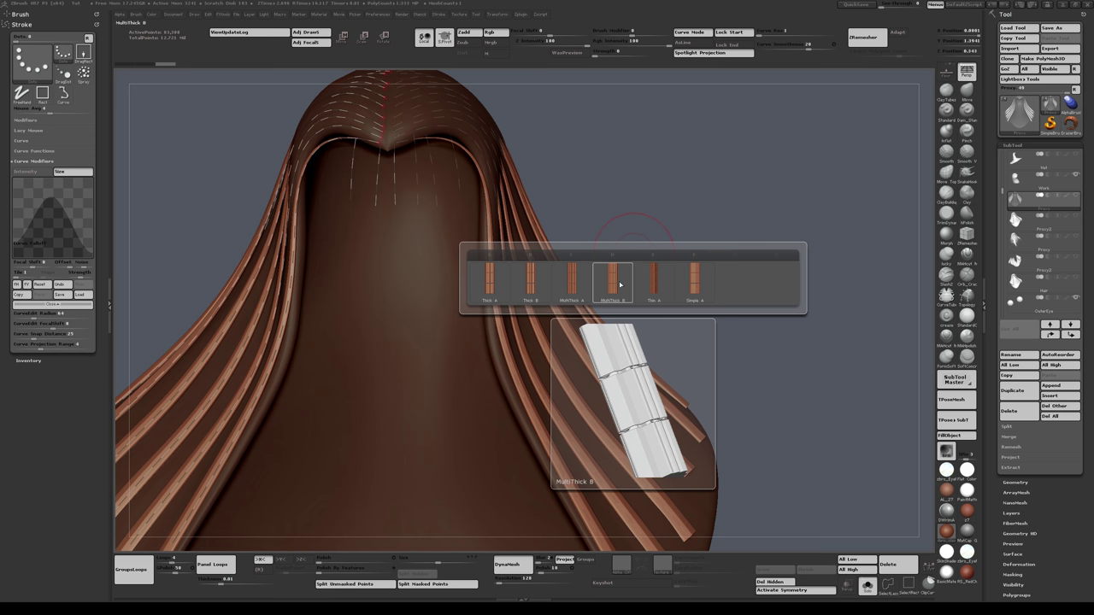
mouse_move(582, 286)
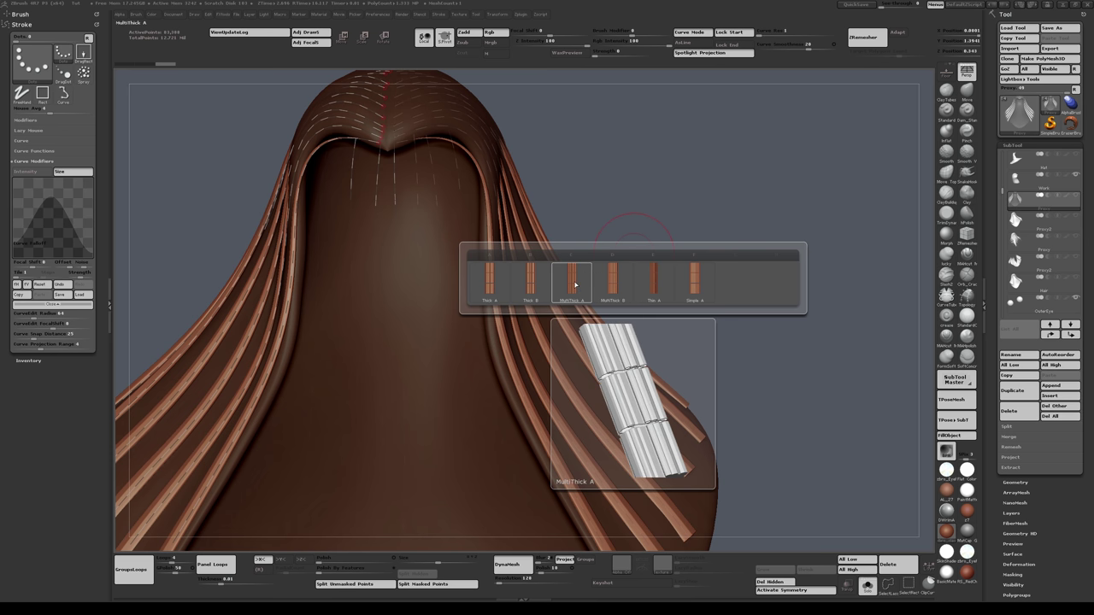
click(575, 285)
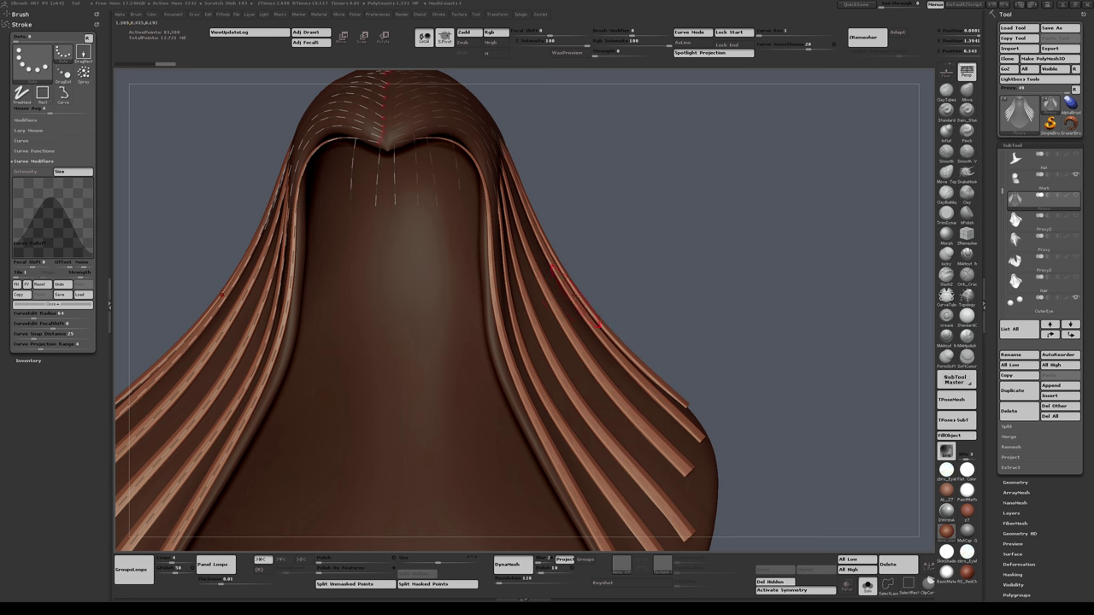
click(235, 367)
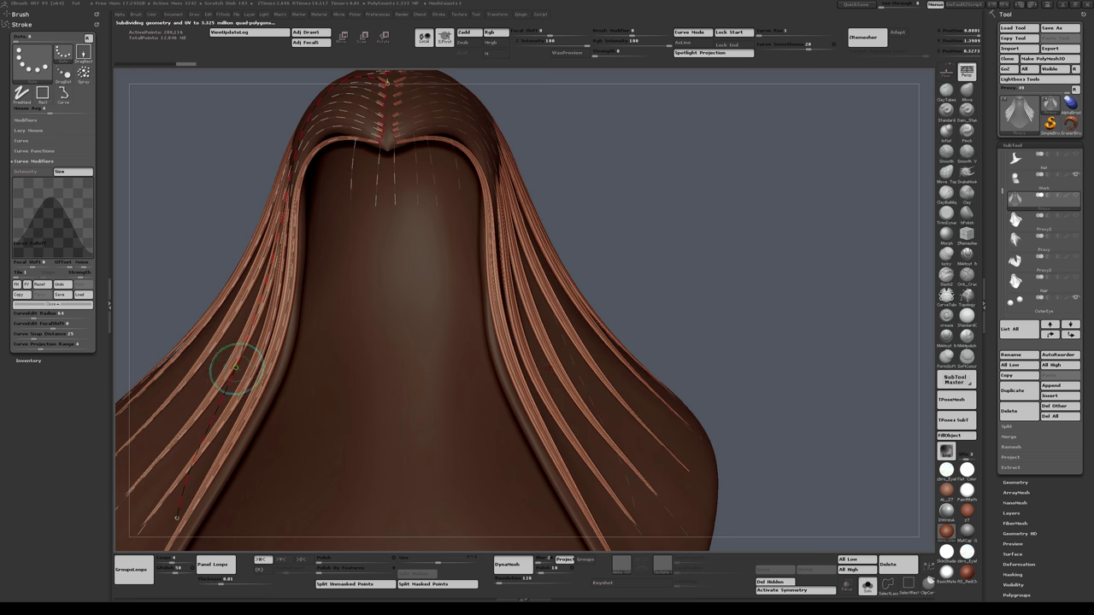
Step: Increase the draw size and update the MultiThick A strands along the guide curves to make them wider
drag(670, 173, 628, 242)
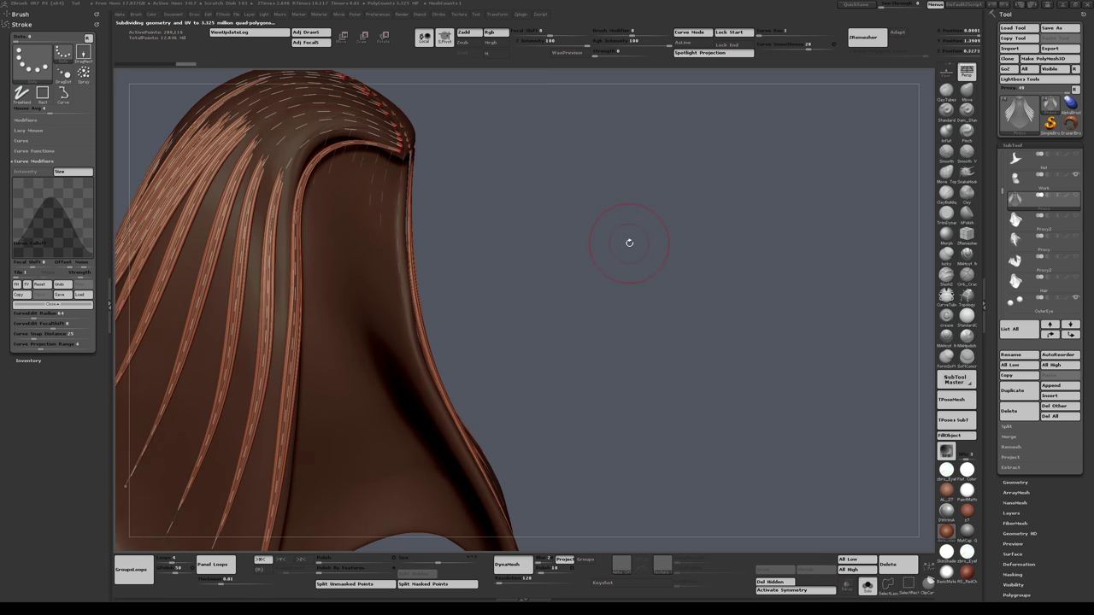
key(s)
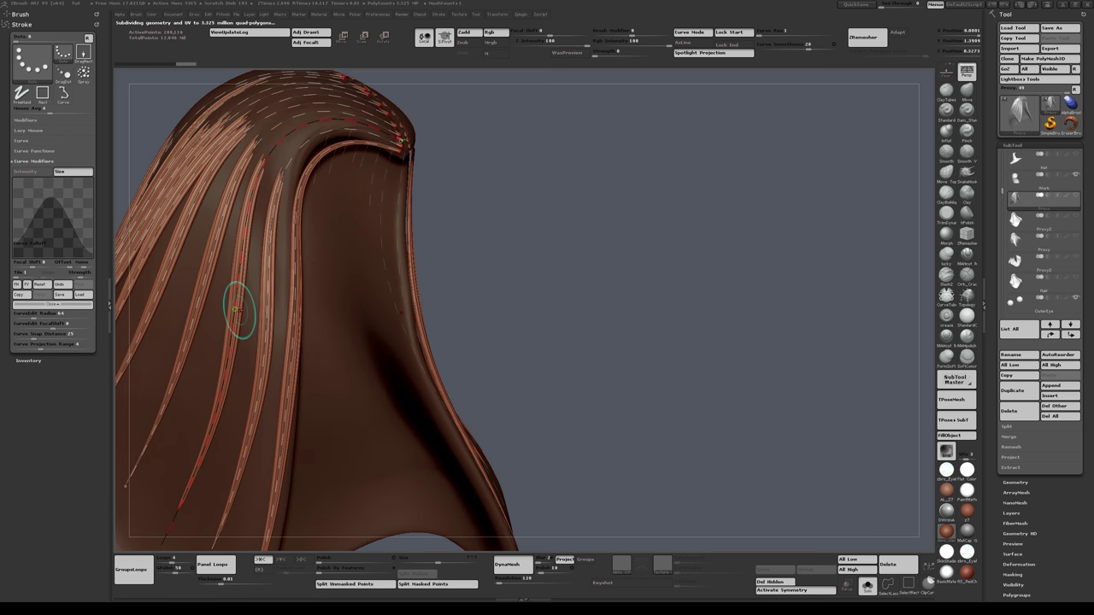
click(239, 311)
mouse_move(586, 177)
mouse_down()
mouse_move(551, 176)
mouse_move(585, 145)
mouse_move(621, 180)
mouse_up()
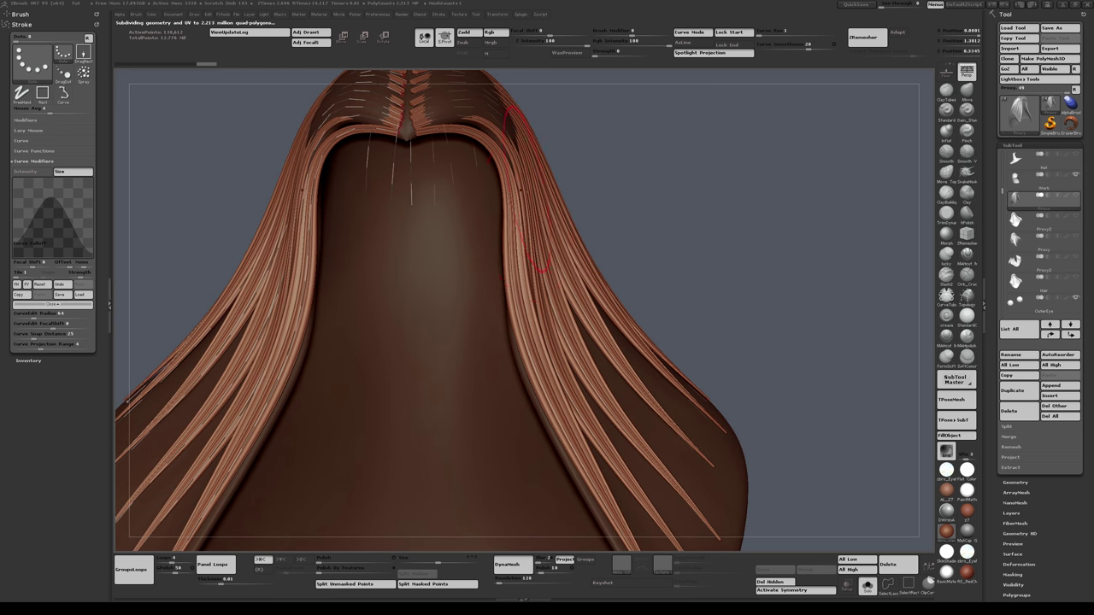
alt+right_drag(535, 301, 587, 285)
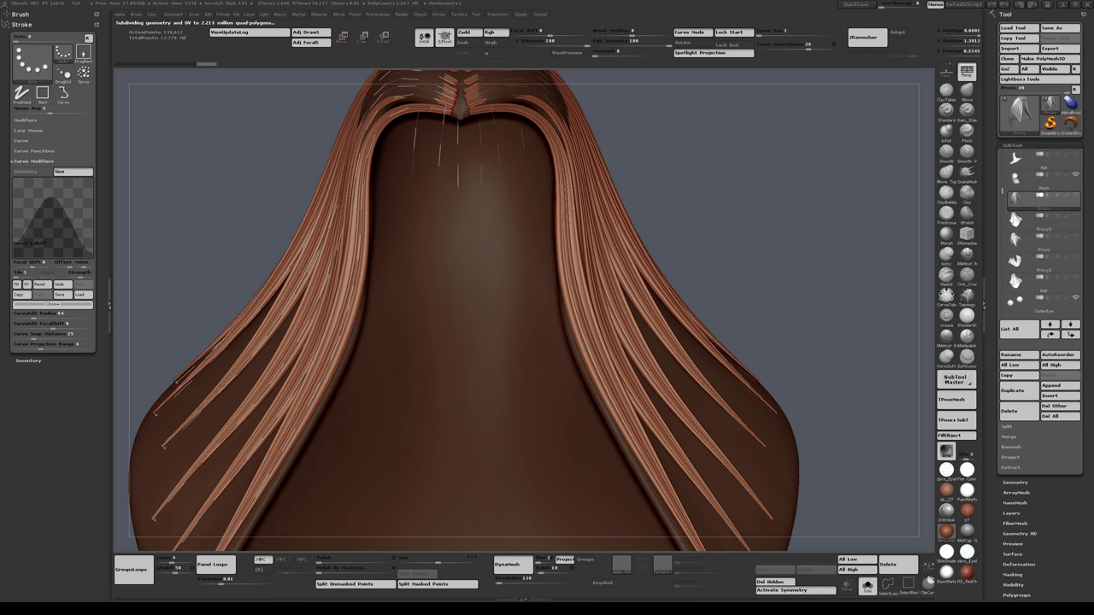
key(f)
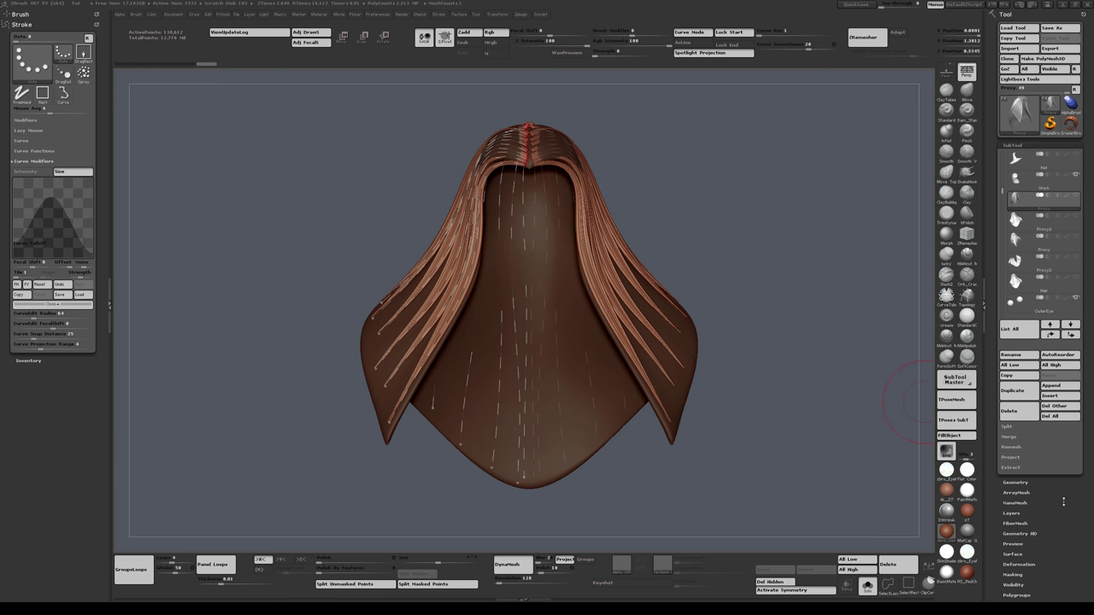
Step: Show the Split options for the hair subtool
drag(1070, 511, 1066, 430)
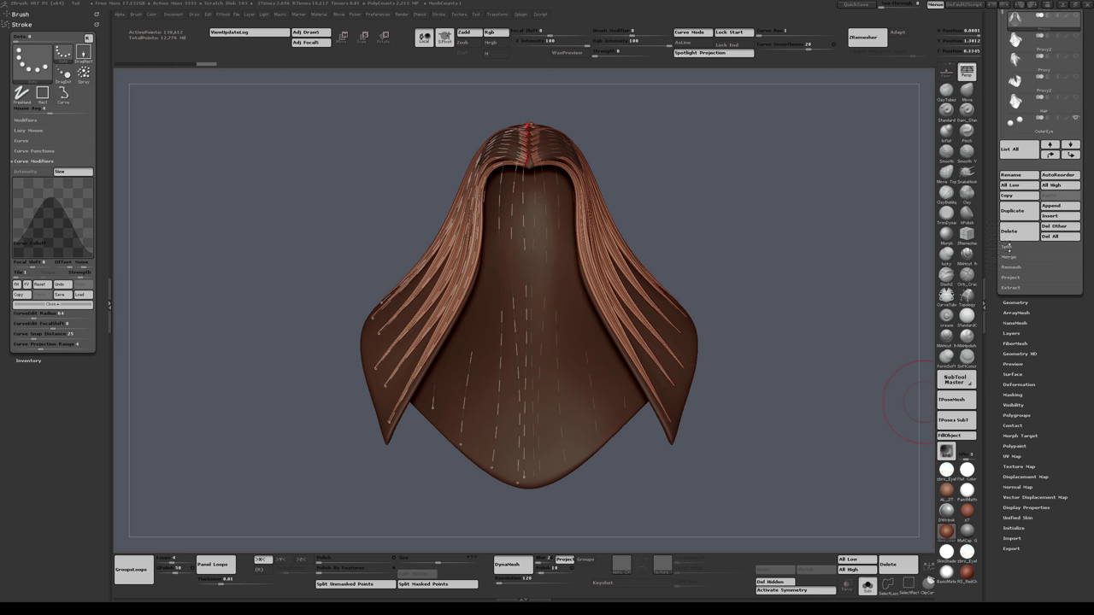
click(1008, 248)
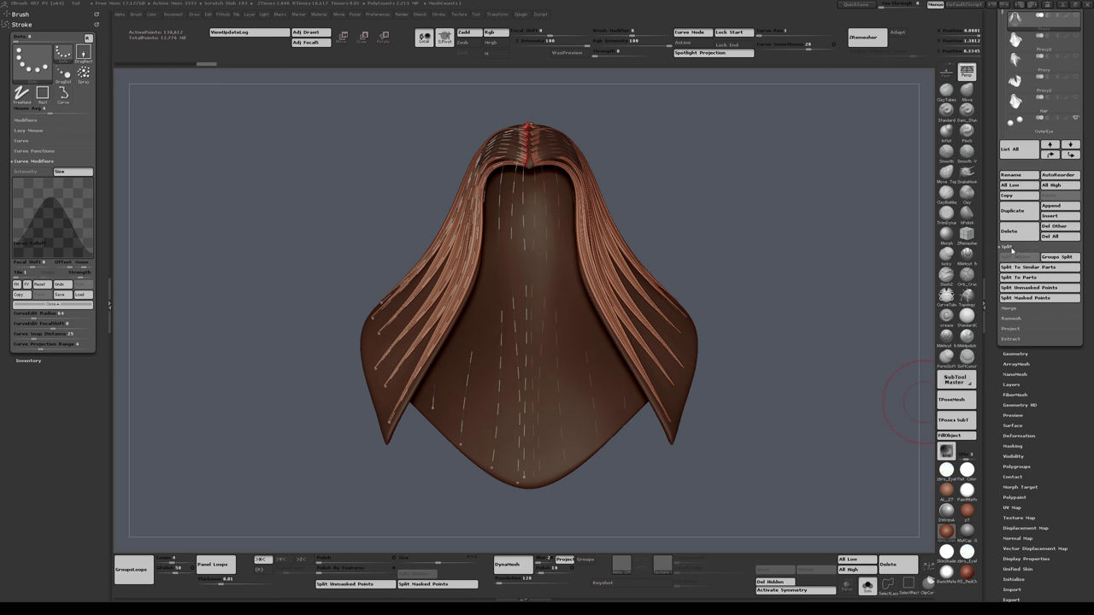
drag(1088, 147, 1087, 80)
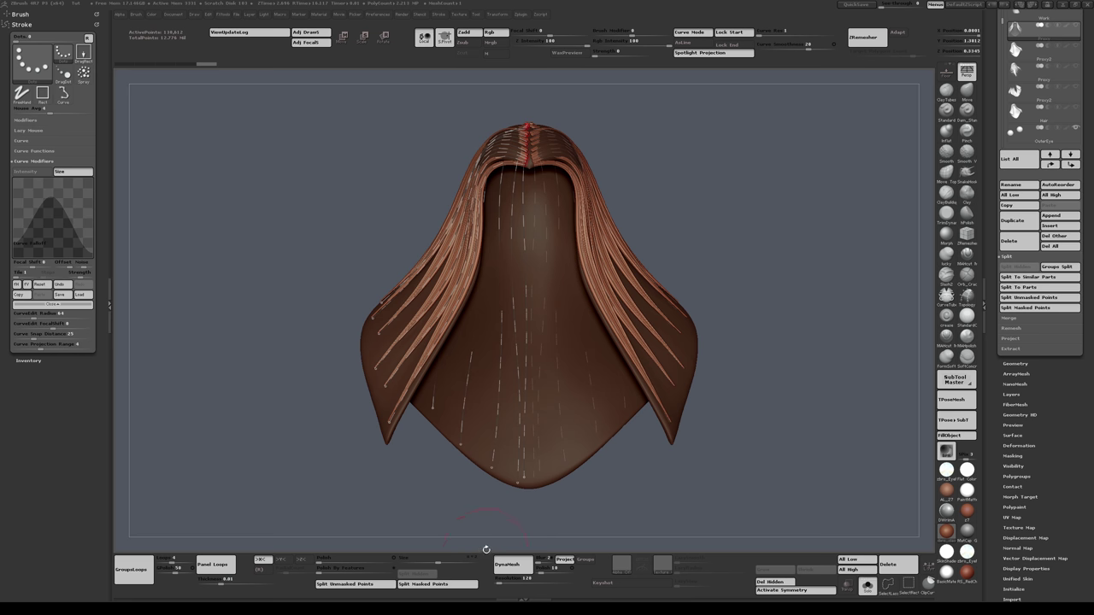
Step: Split the unmasked hair strands into a separate subtool, and select it to inspect the strands from several sides
click(384, 583)
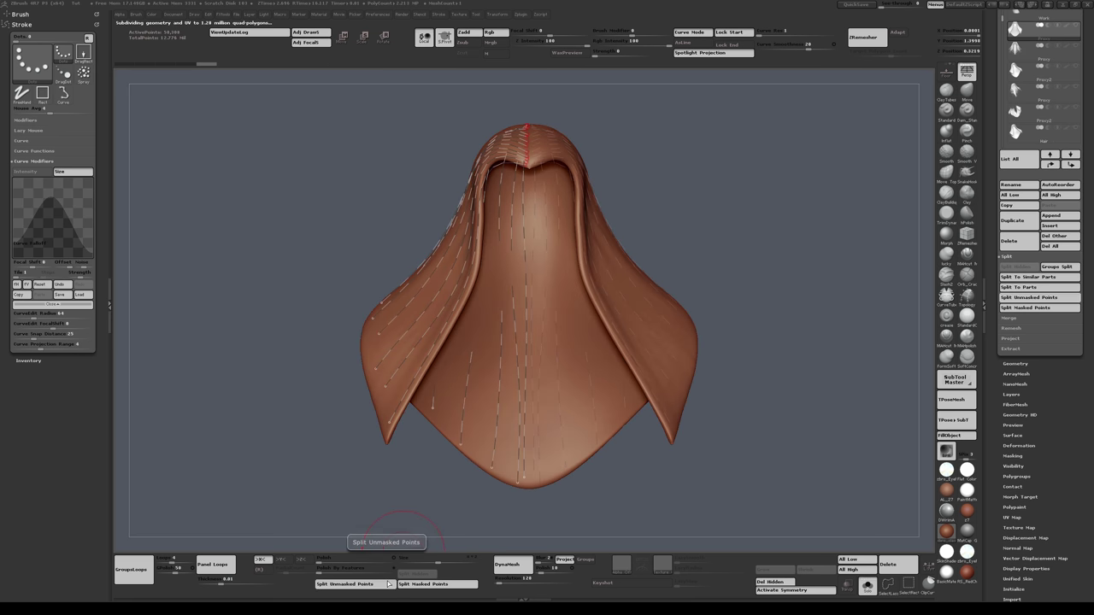
click(1065, 57)
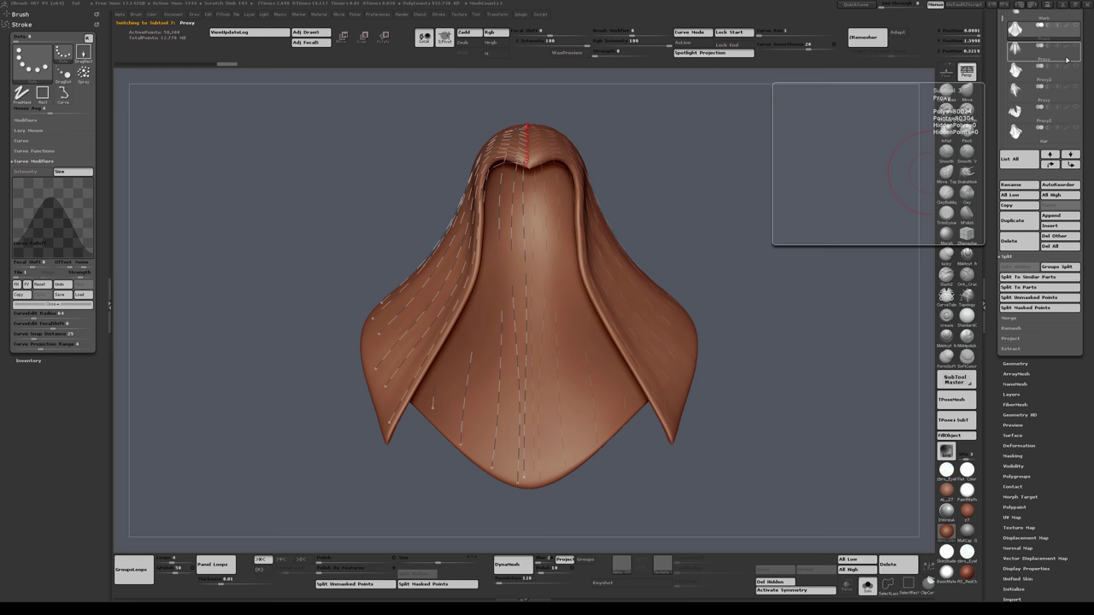
mouse_move(729, 219)
mouse_down()
mouse_move(842, 235)
mouse_move(786, 239)
mouse_move(738, 226)
mouse_move(722, 282)
mouse_move(738, 477)
mouse_up()
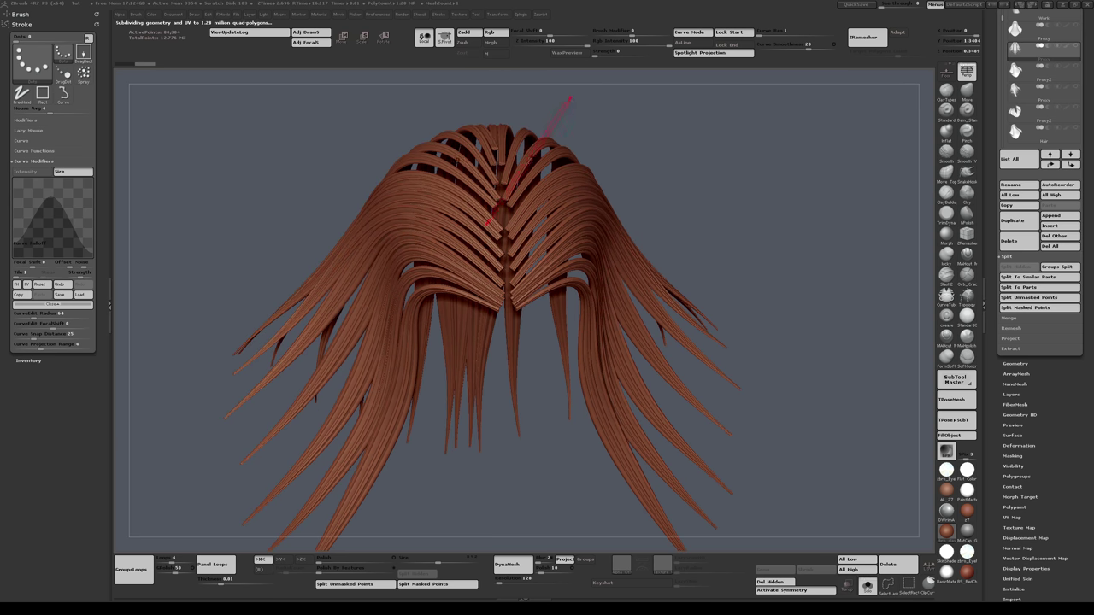
drag(616, 185, 714, 212)
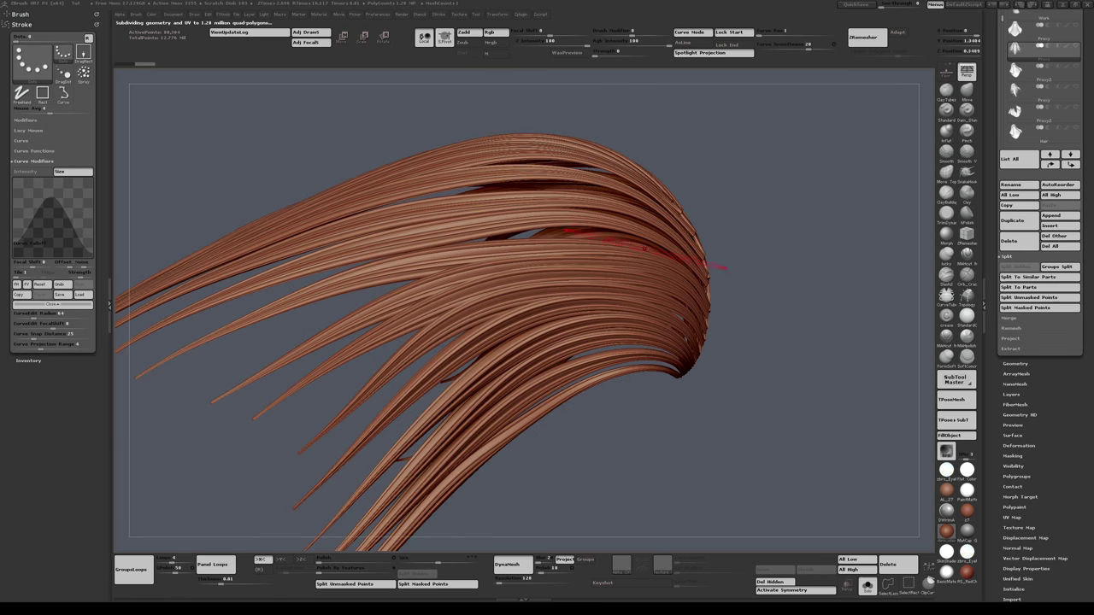
drag(603, 215, 551, 155)
drag(737, 288, 770, 278)
mouse_move(756, 195)
mouse_down()
mouse_move(613, 188)
mouse_move(609, 202)
mouse_up()
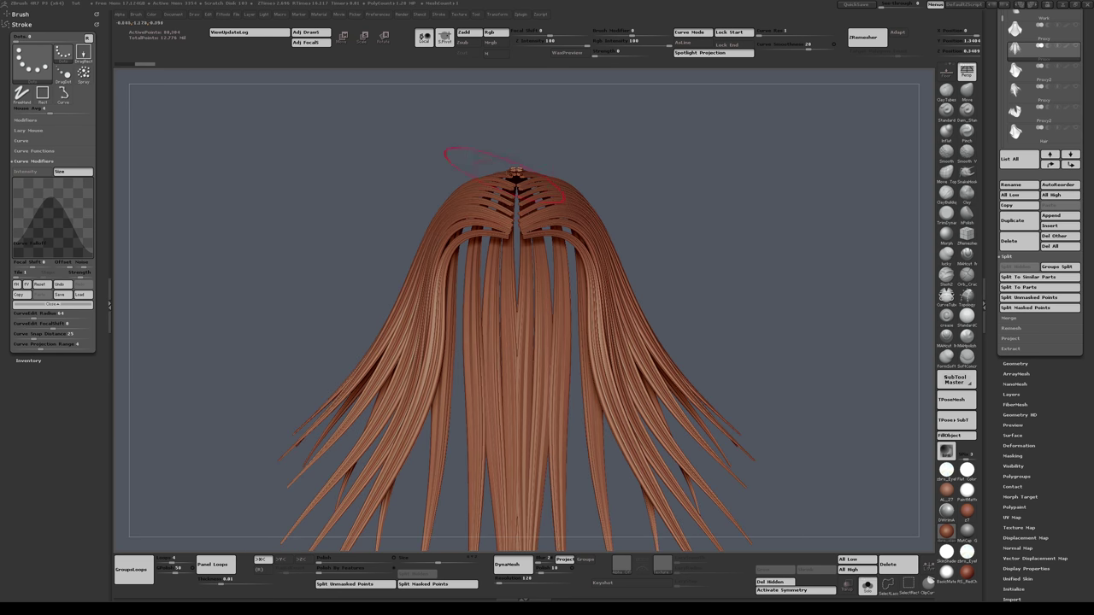
Step: Pull the strand roots together along the parting with the Pinch brush while the rest of the hair is masked
ctrl+drag(482, 140, 551, 252)
ctrl+click(646, 170)
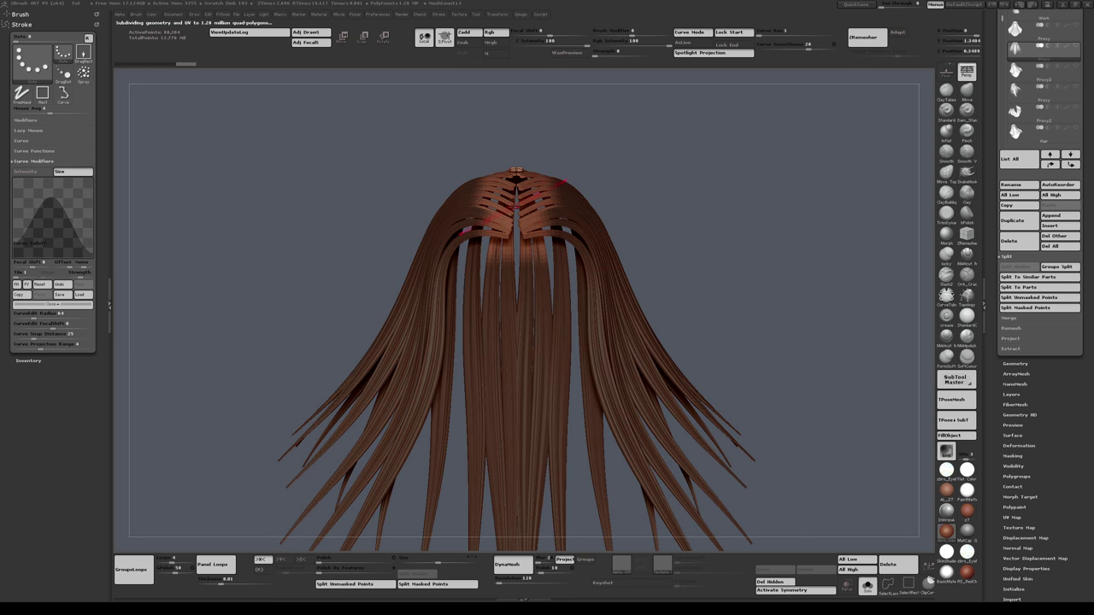
key(b)
key(p)
key(i)
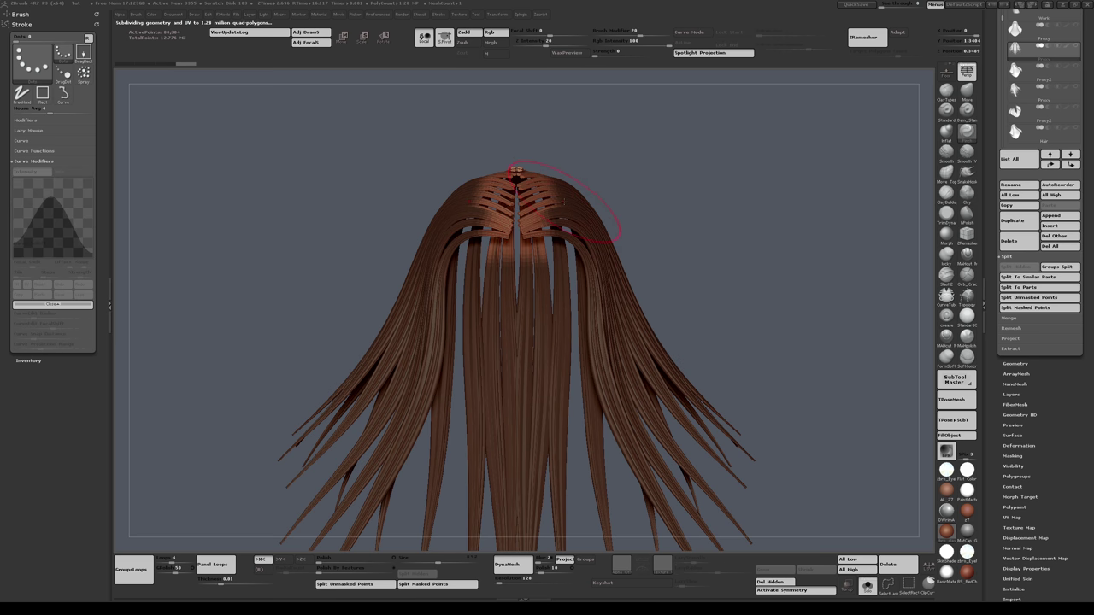
key(s)
drag(535, 196, 547, 195)
drag(655, 196, 659, 312)
drag(550, 181, 538, 233)
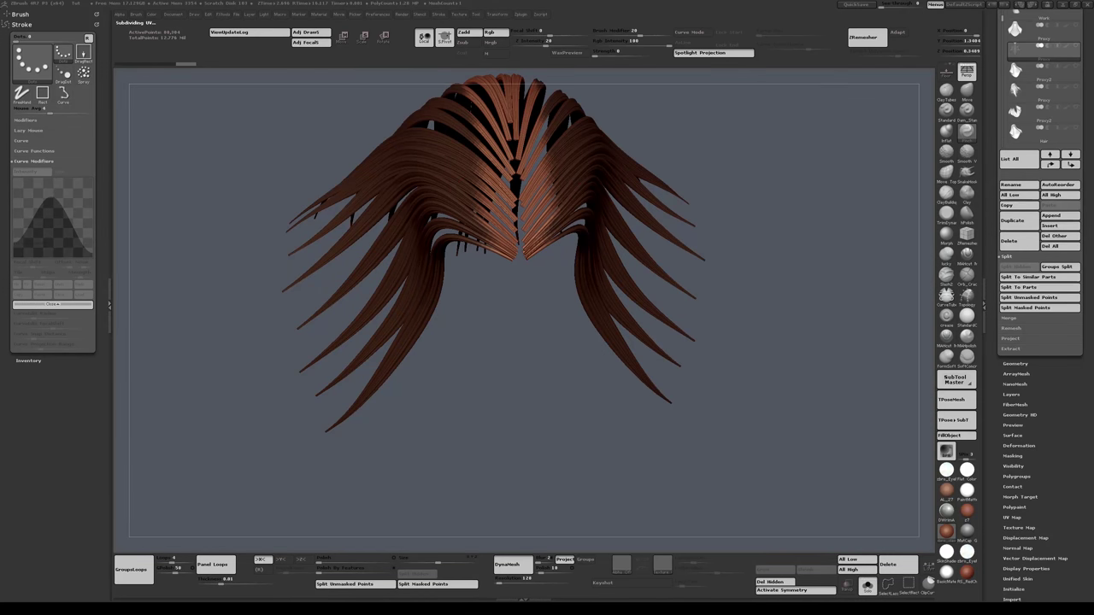
drag(548, 175, 534, 237)
drag(551, 290, 654, 290)
ctrl+drag(702, 160, 778, 287)
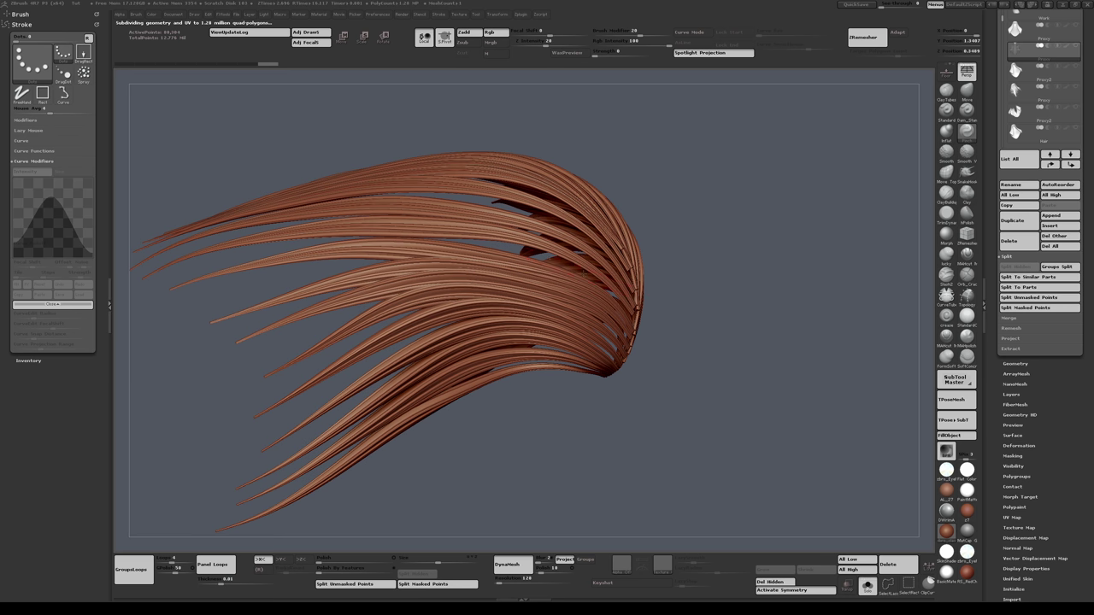
Step: Thicken the split hair strands with the Inflate brush around the crown and sides
key(b)
key(i)
key(n)
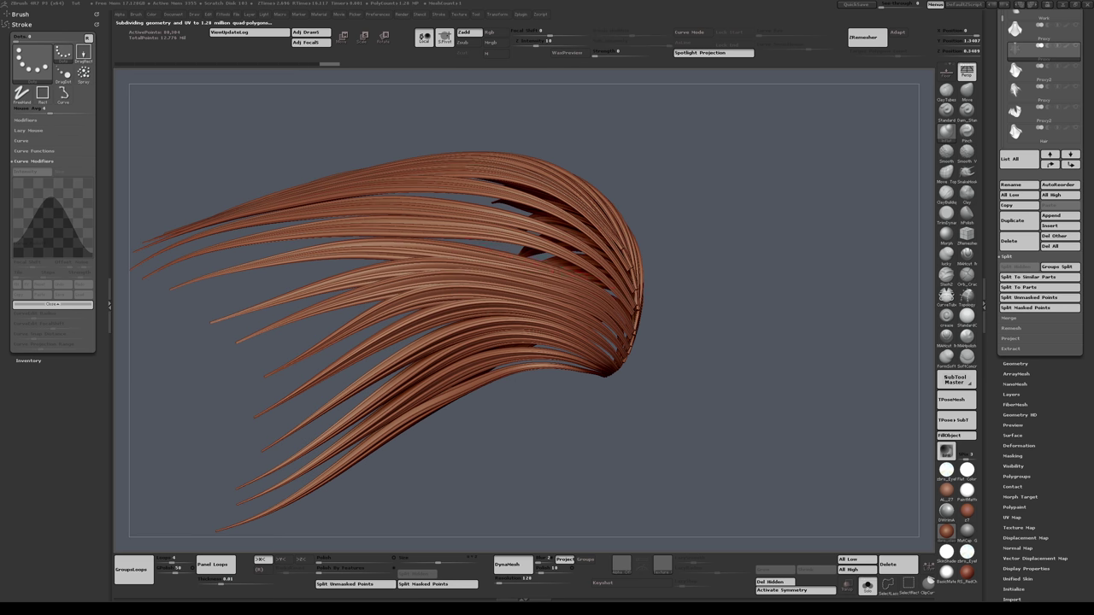
mouse_move(518, 252)
mouse_down()
mouse_move(565, 257)
mouse_move(589, 275)
mouse_up()
drag(726, 316, 739, 231)
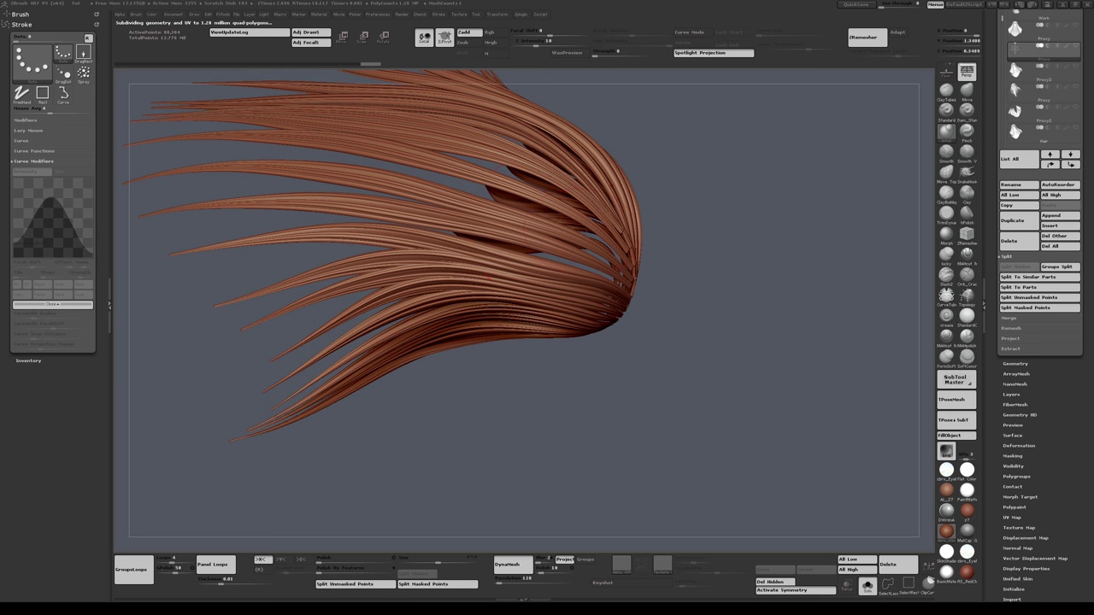
mouse_move(513, 205)
mouse_down()
mouse_move(483, 224)
mouse_move(526, 205)
mouse_up()
mouse_move(770, 223)
mouse_down()
mouse_move(692, 231)
mouse_move(600, 185)
mouse_up()
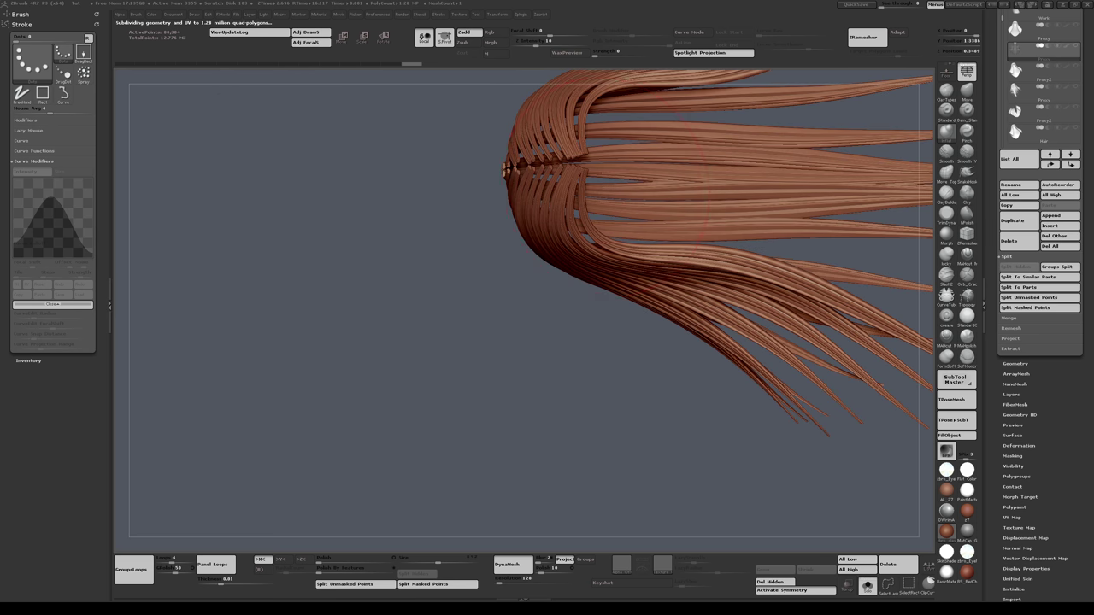
mouse_move(547, 367)
mouse_down()
mouse_move(547, 252)
mouse_move(376, 397)
mouse_move(188, 363)
mouse_move(171, 282)
mouse_up()
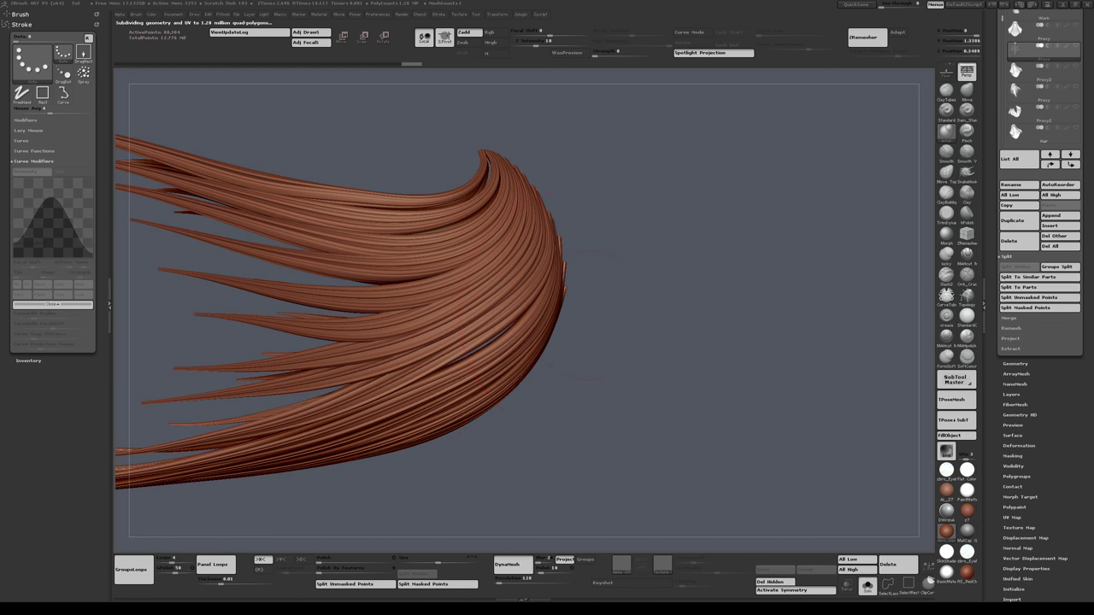
drag(577, 302, 462, 300)
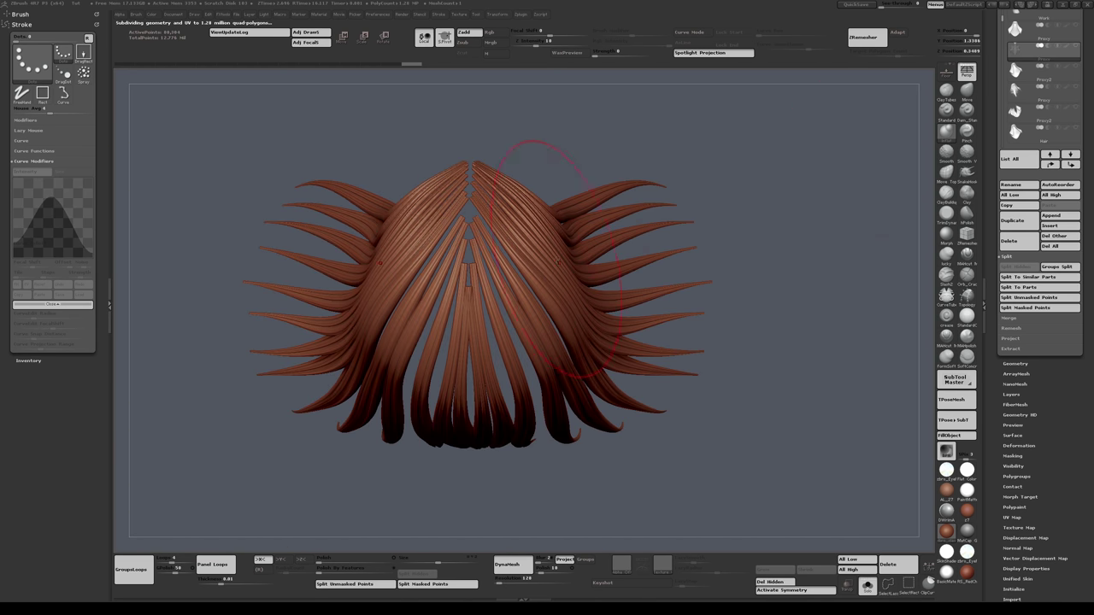
drag(547, 256, 479, 325)
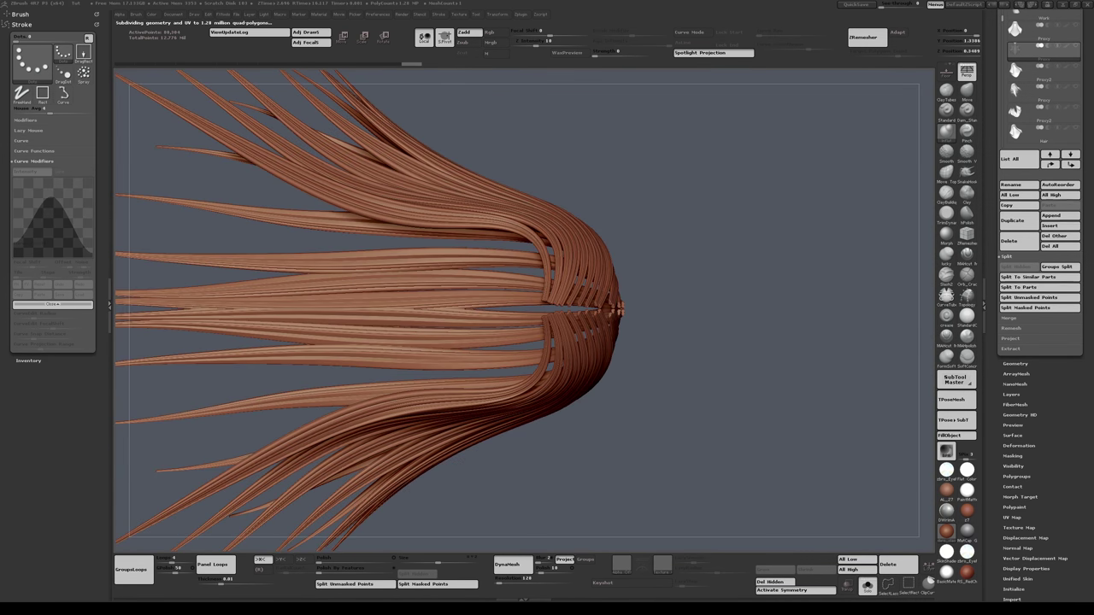
mouse_move(654, 303)
mouse_down()
mouse_move(654, 376)
mouse_move(637, 388)
mouse_move(632, 342)
mouse_move(547, 342)
mouse_move(573, 368)
mouse_move(607, 350)
mouse_up()
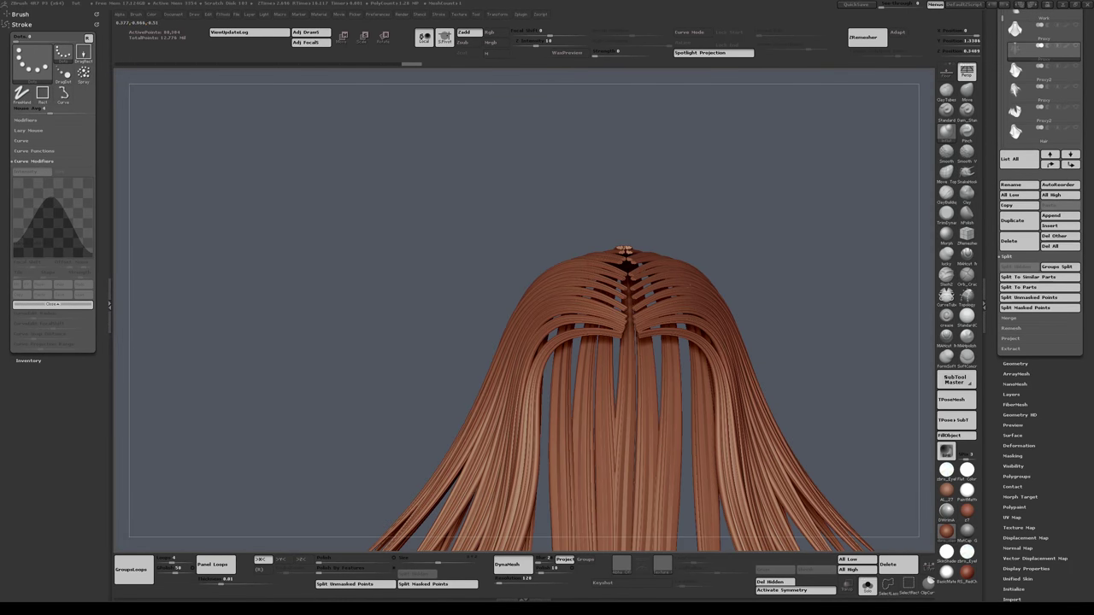
ctrl+right_drag(691, 285, 642, 276)
alt+right_drag(717, 388, 578, 305)
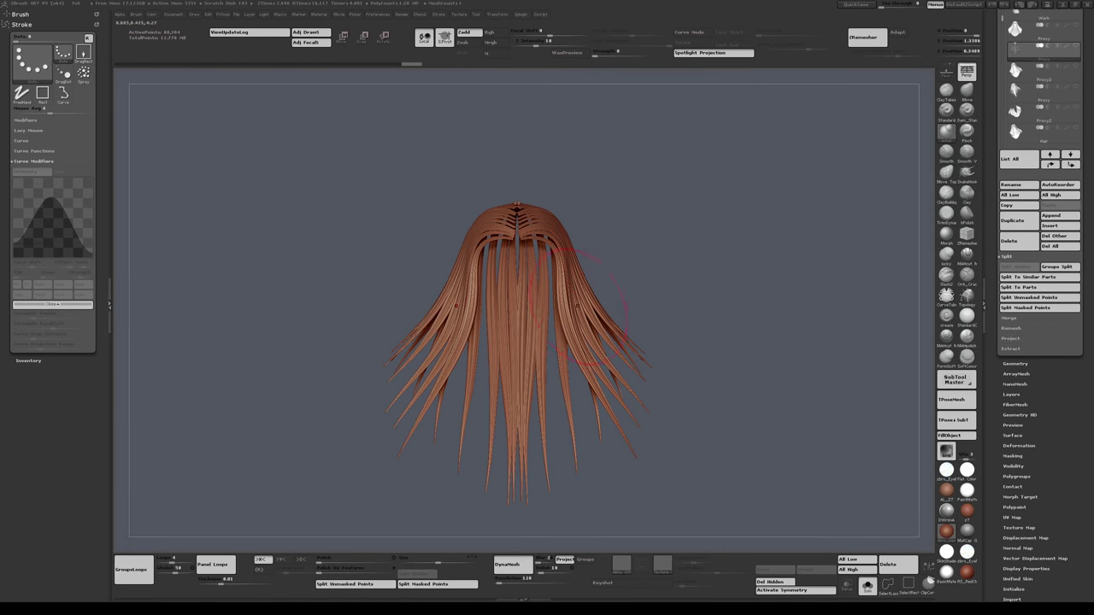
Step: Select the prepared full-strand hair subtool and show it together with the rest of the wizard character
click(1030, 100)
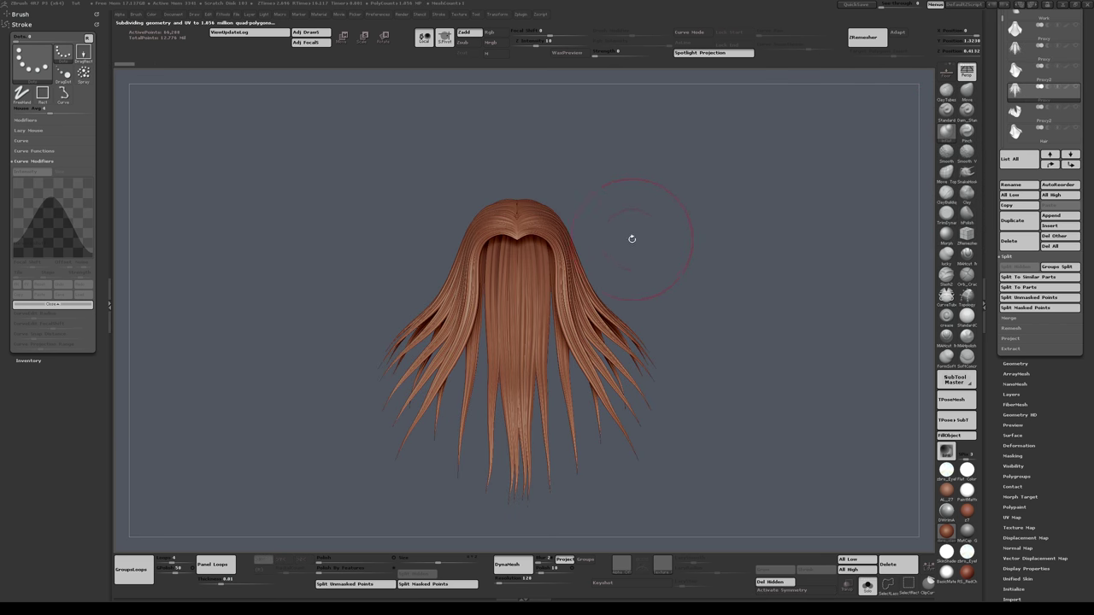
drag(632, 239, 648, 188)
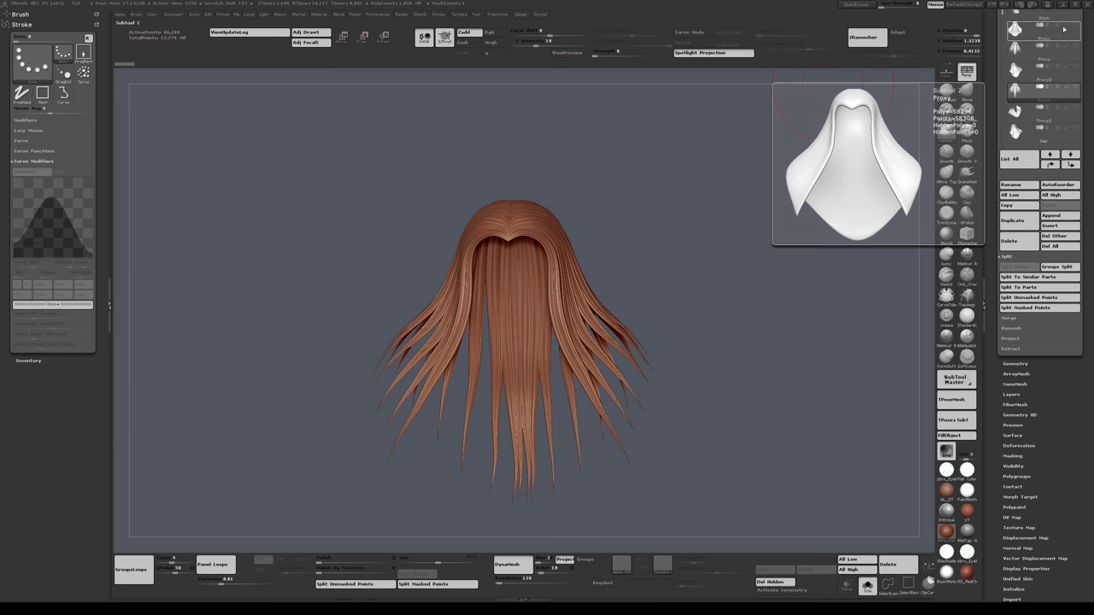
drag(1089, 28, 1090, 78)
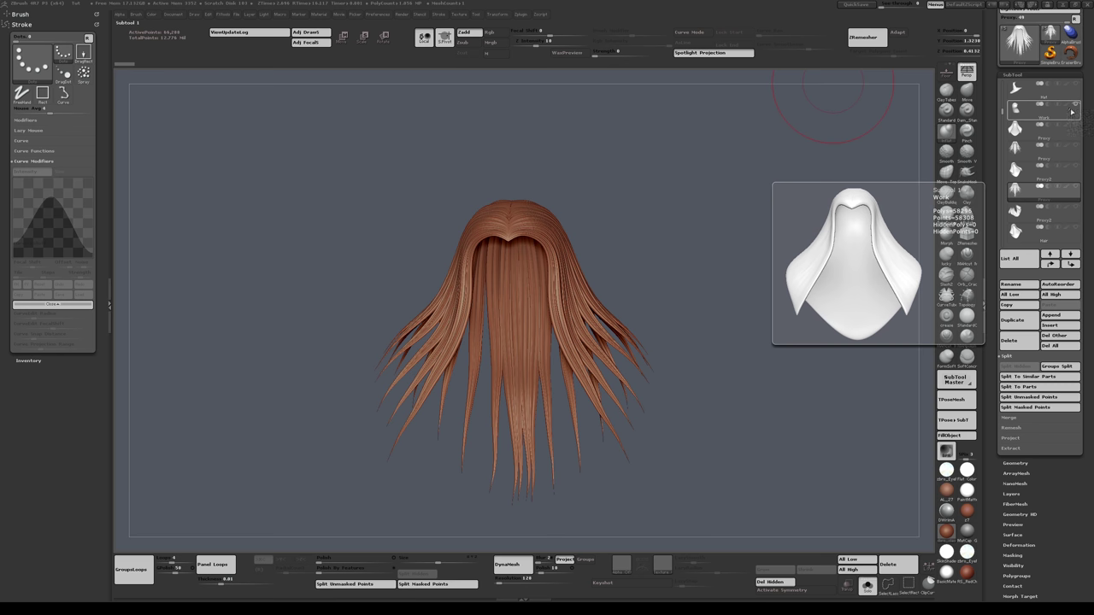
click(1070, 111)
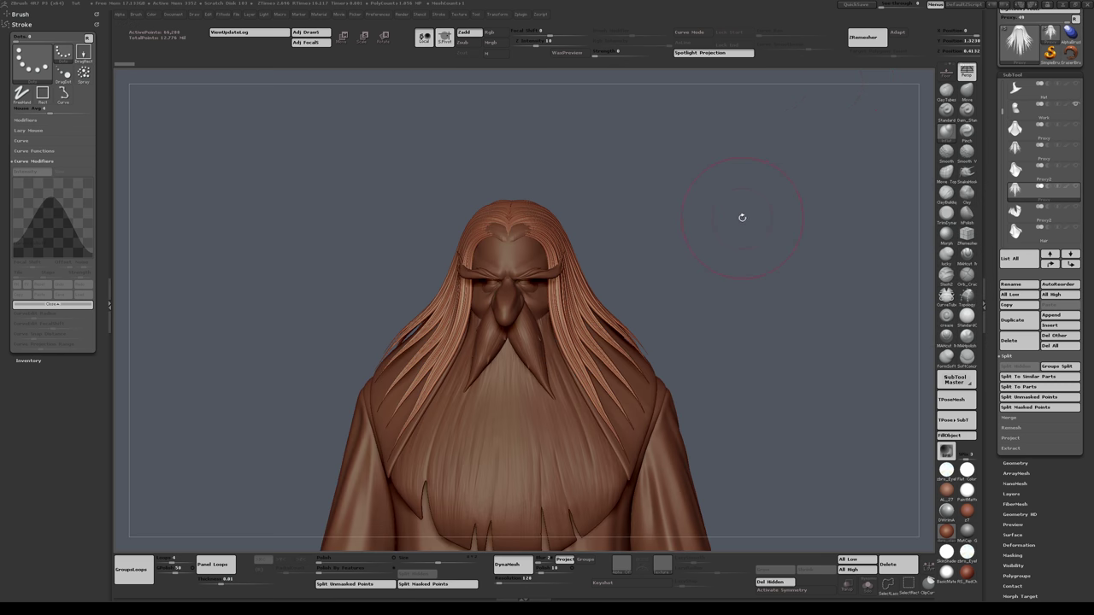
drag(737, 221, 697, 224)
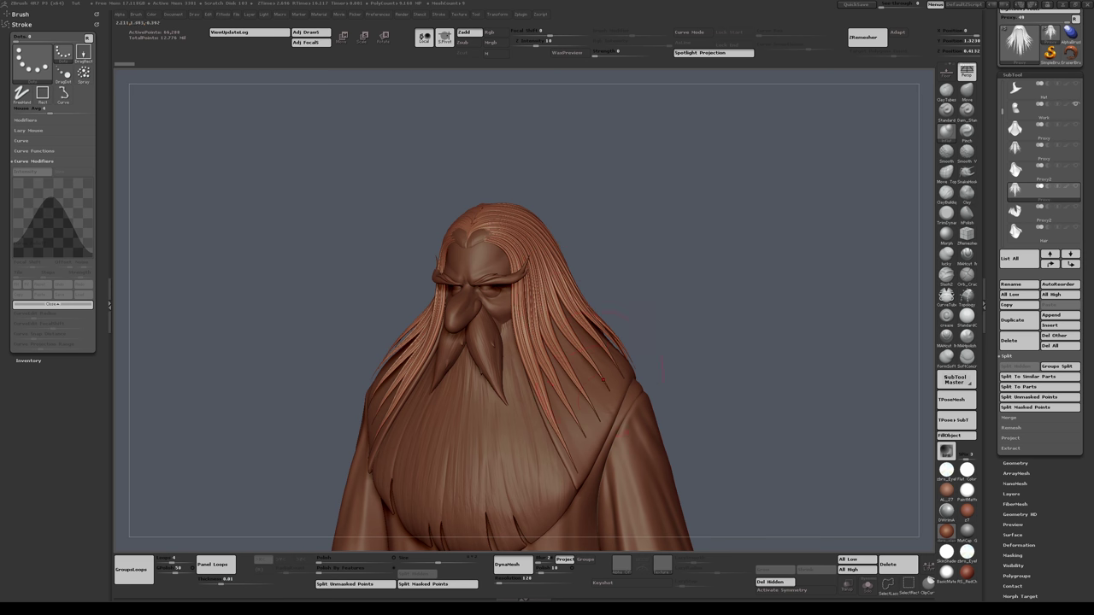
Step: Select the smooth base hair subtool and make the split strand layer visible over it
alt+click(612, 405)
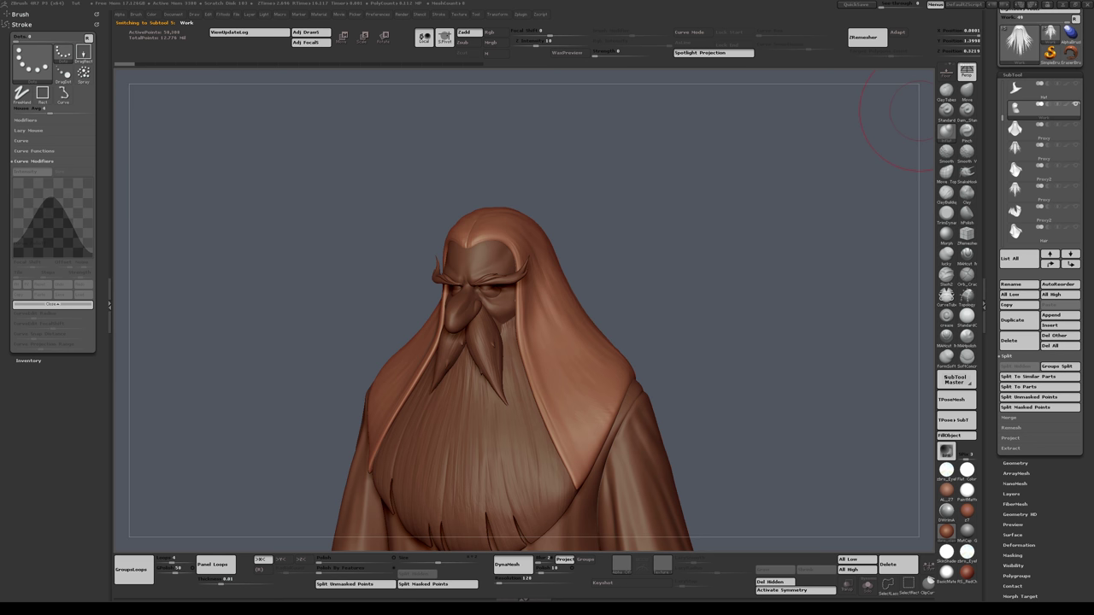
click(1075, 147)
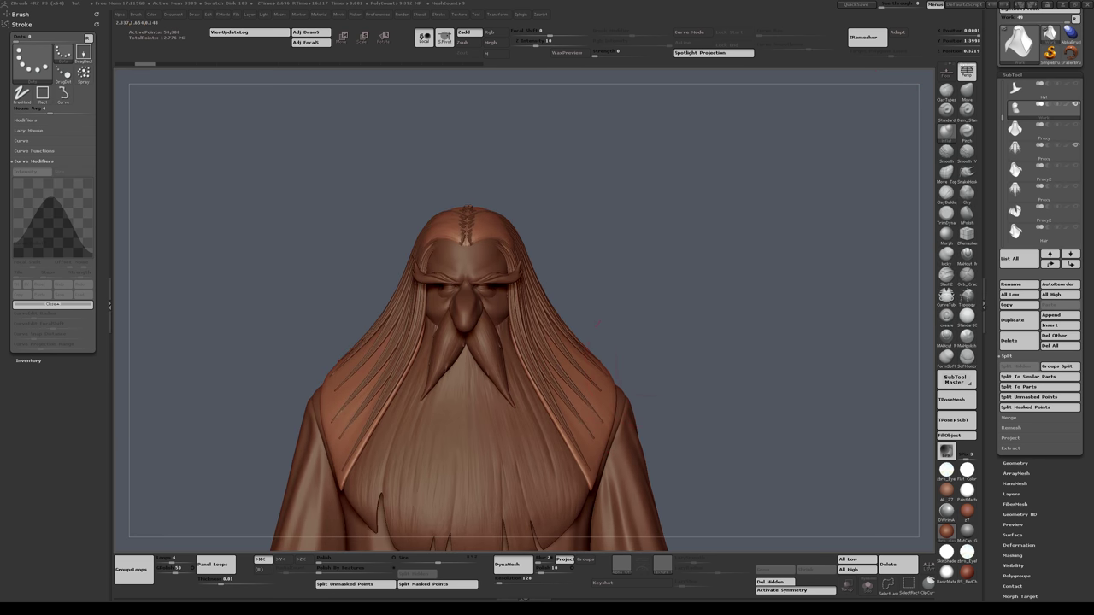
mouse_move(601, 325)
alt+mouse_down()
mouse_move(633, 355)
mouse_move(708, 304)
mouse_move(624, 304)
mouse_move(708, 345)
alt+mouse_up()
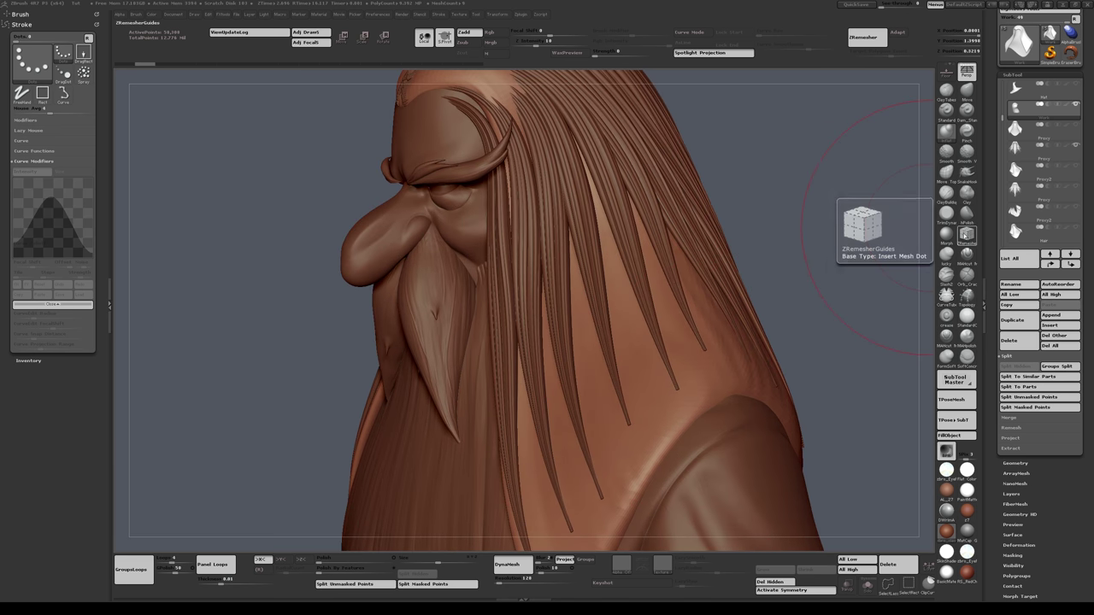
Step: Draw four guide curves in the gaps between the side hair strands using ZRemesherGuides with a smaller draw size
click(967, 234)
key(s)
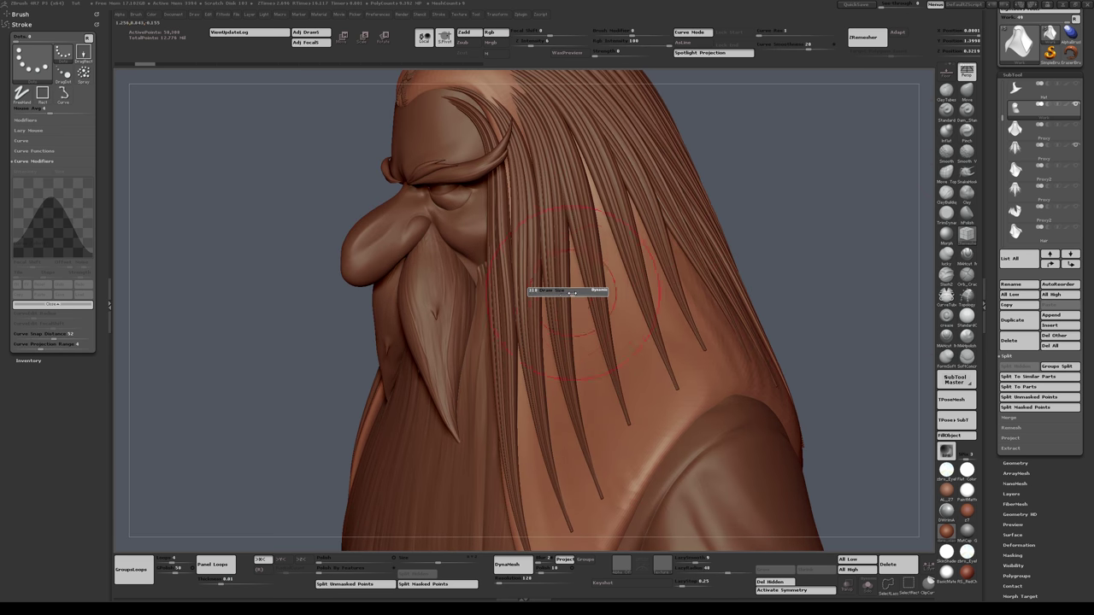
drag(579, 294, 554, 296)
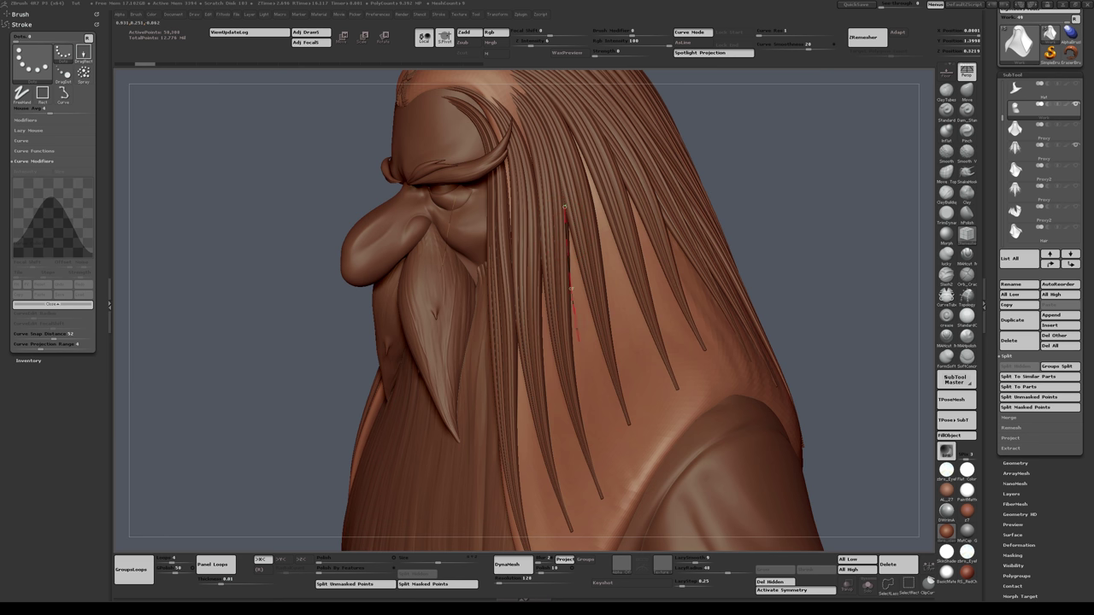
mouse_move(578, 338)
mouse_down()
mouse_move(630, 452)
mouse_move(620, 461)
mouse_up()
mouse_move(579, 168)
mouse_down()
mouse_move(631, 354)
mouse_move(665, 415)
mouse_up()
drag(635, 203, 710, 372)
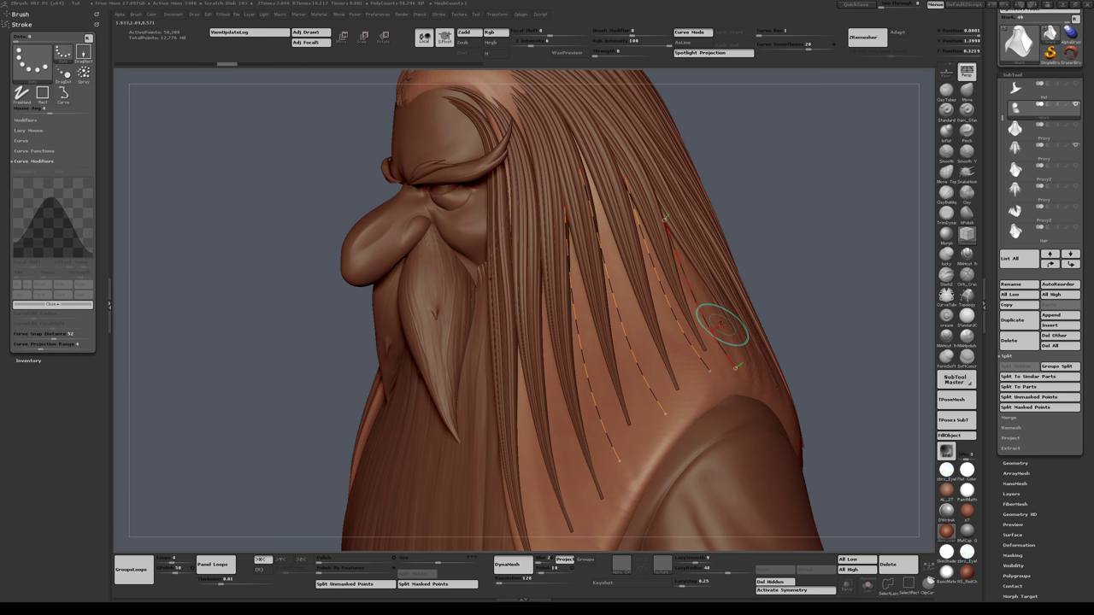
Step: Apply the insert-mesh hair curve brush to the new guide curves, and undo the added strands and curves
key(b)
click(733, 335)
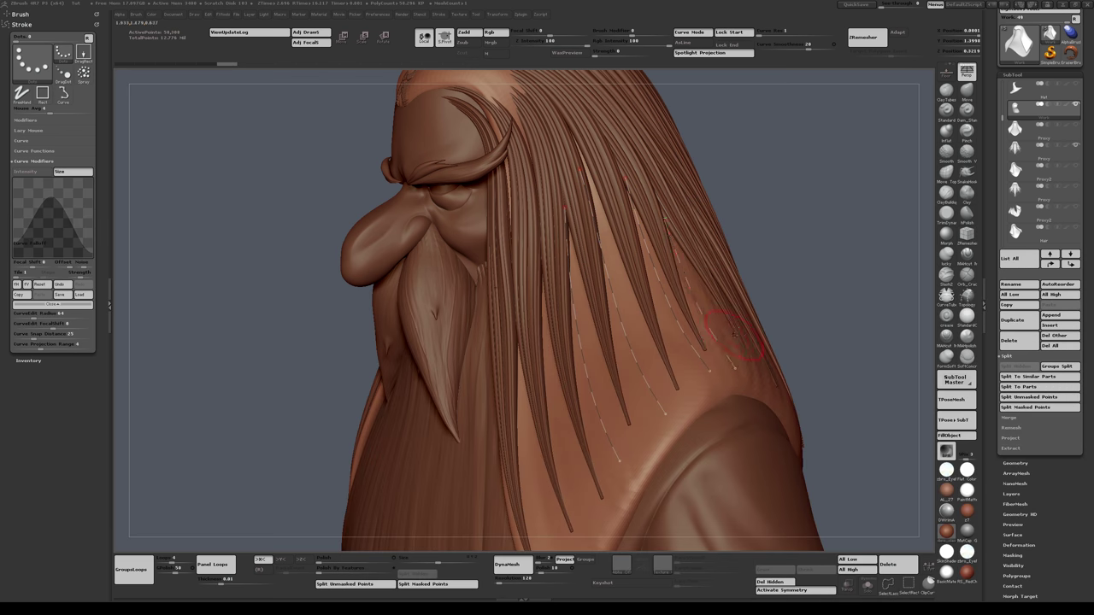
click(678, 322)
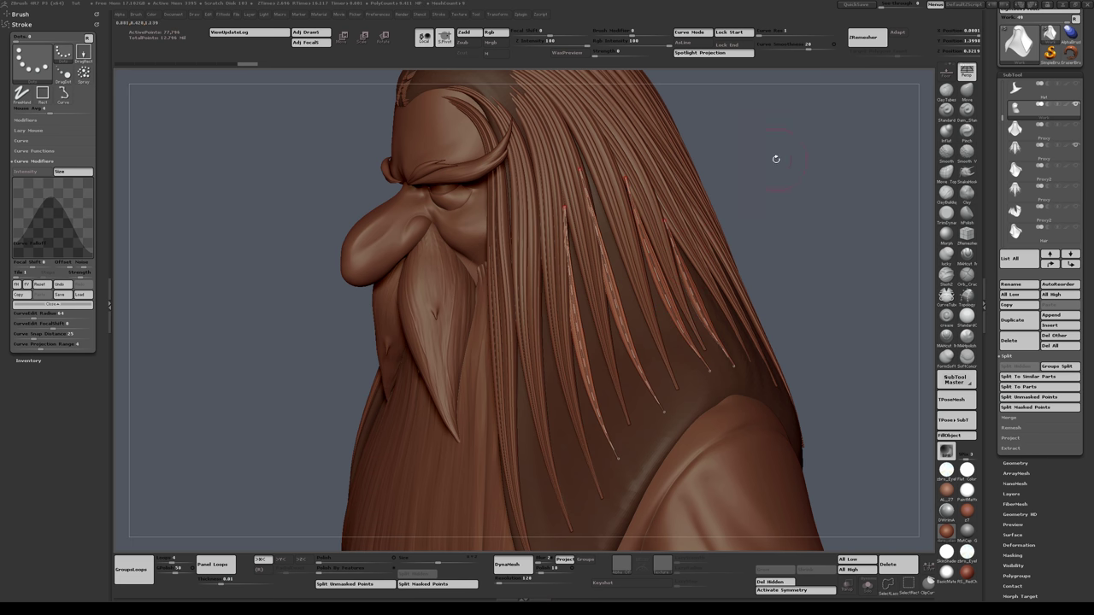
drag(776, 159, 682, 208)
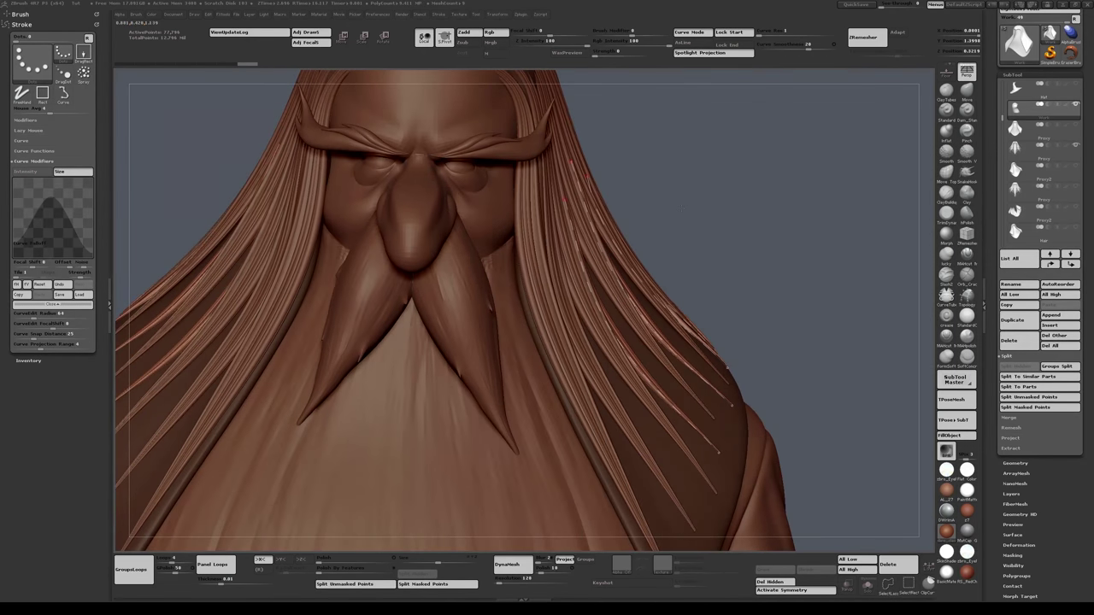
key(f)
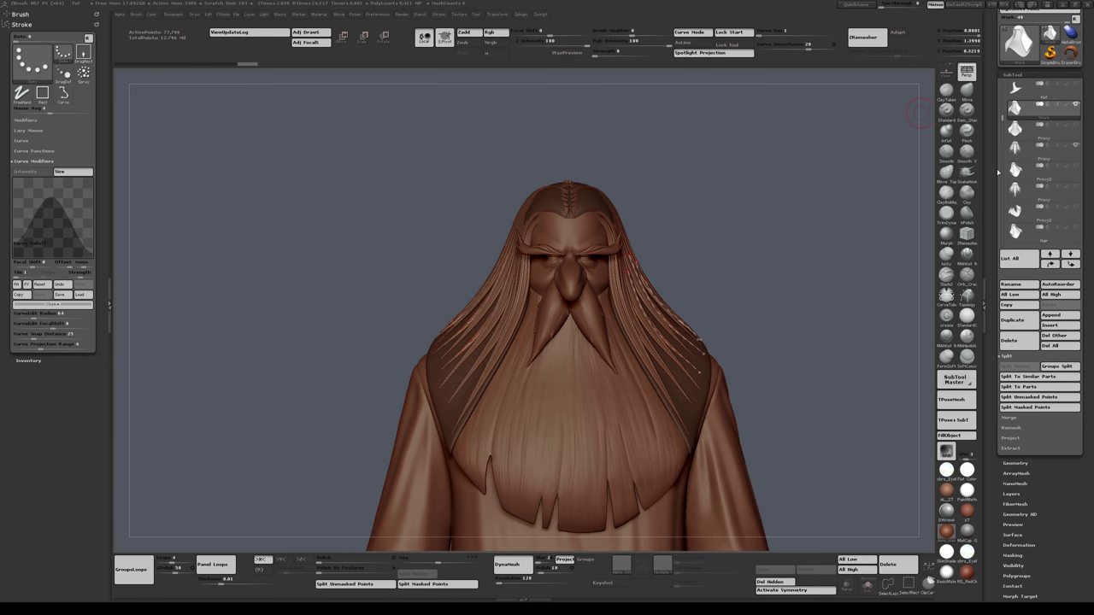
key(ctrl+z)
key(ctrl+z)
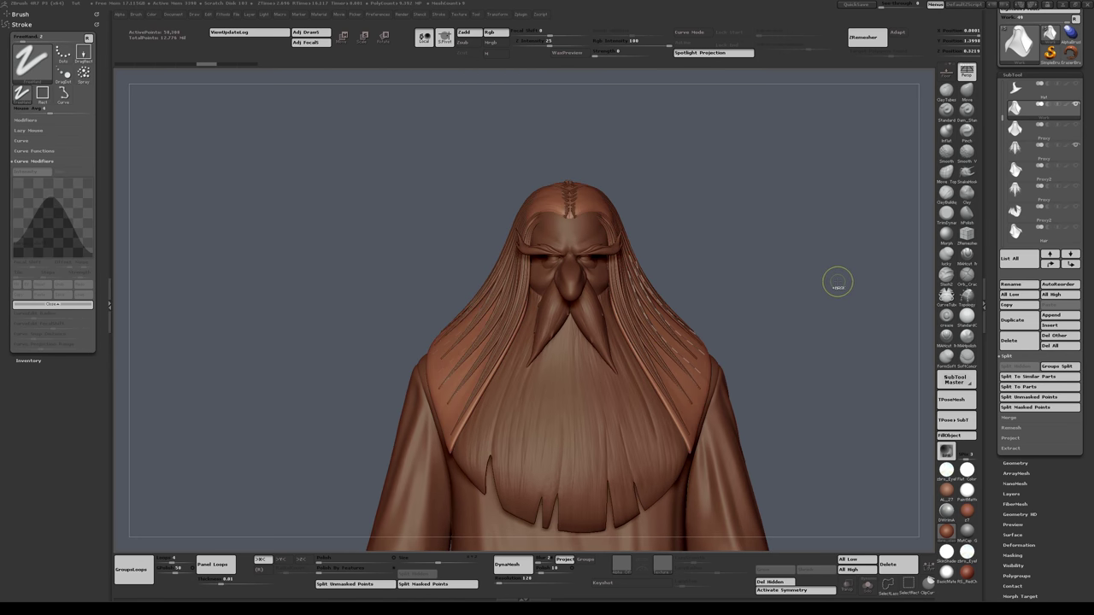
Step: Select the split strand hair layer and delete it from the subtools
click(1036, 155)
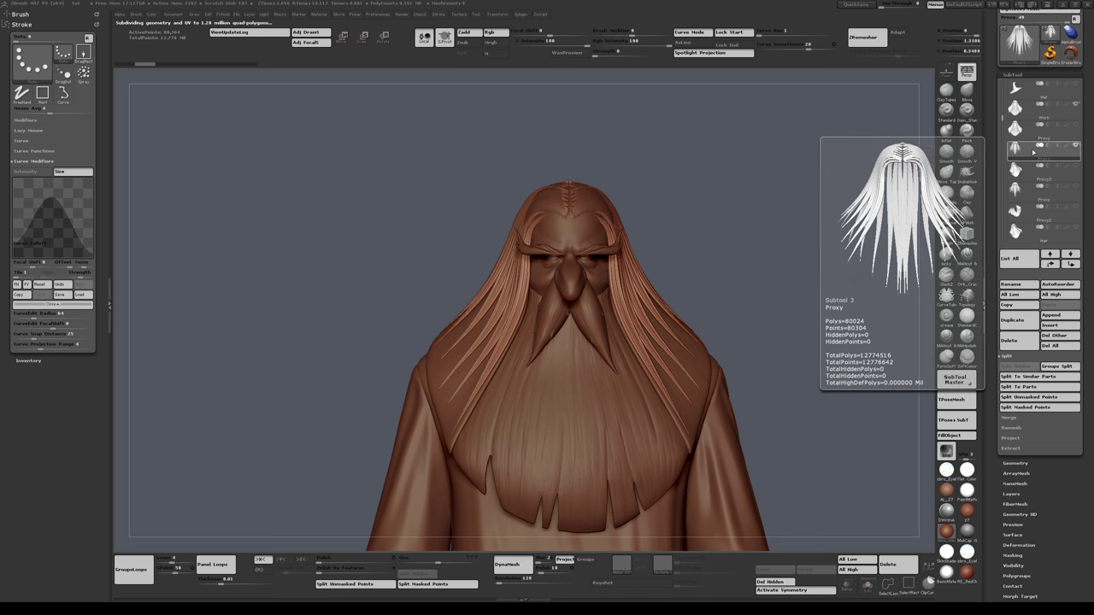
click(1025, 339)
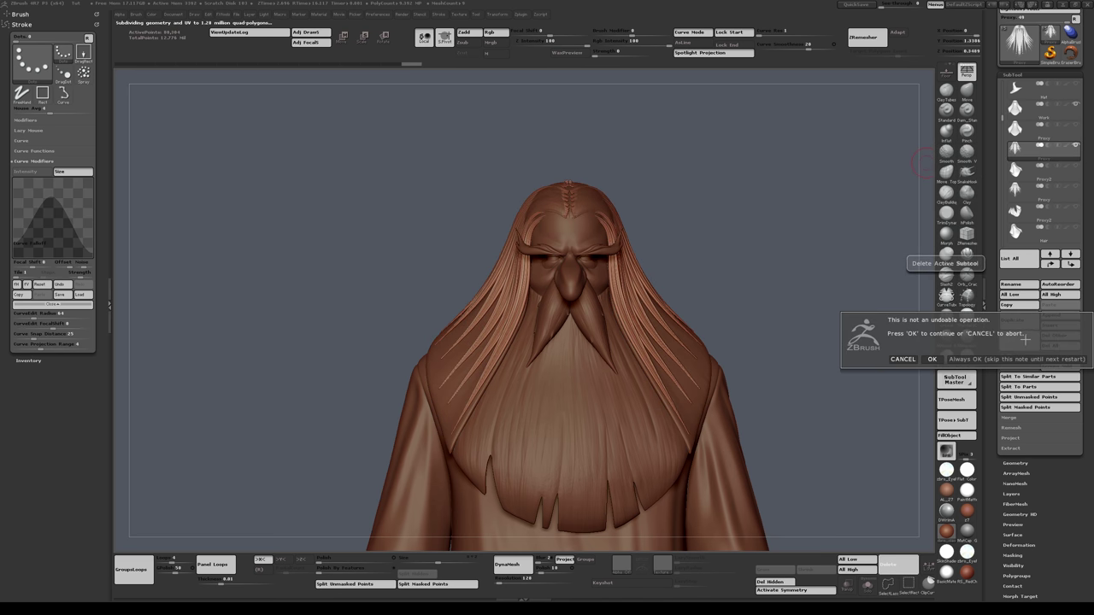
click(938, 359)
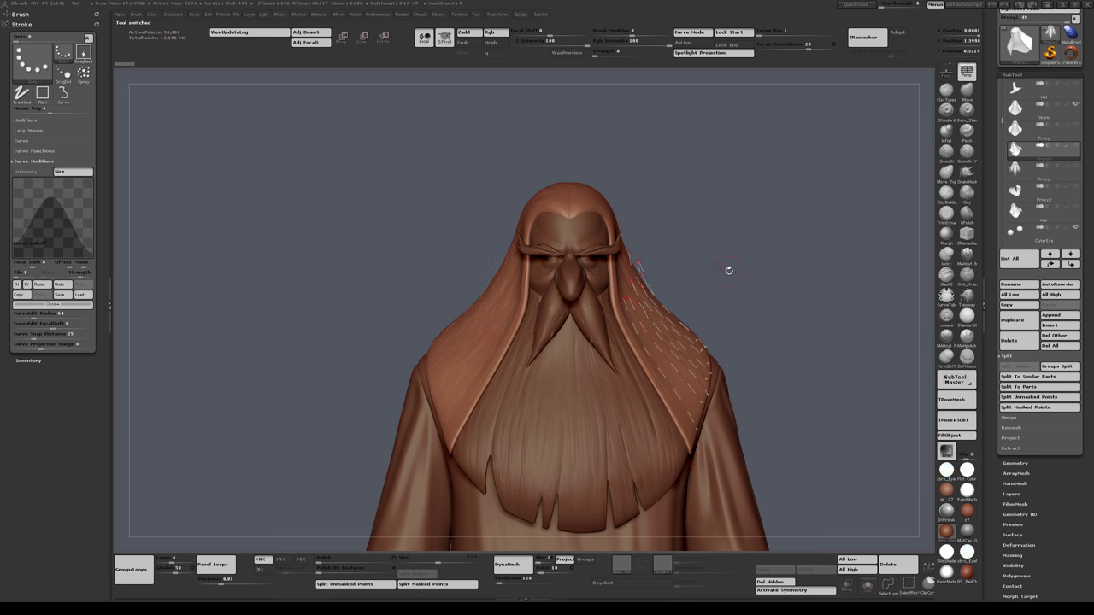
Step: Show both prepared hair strand layers, hide the smooth base hair, and select the lower, shorter strand layer
alt+drag(788, 213, 725, 198)
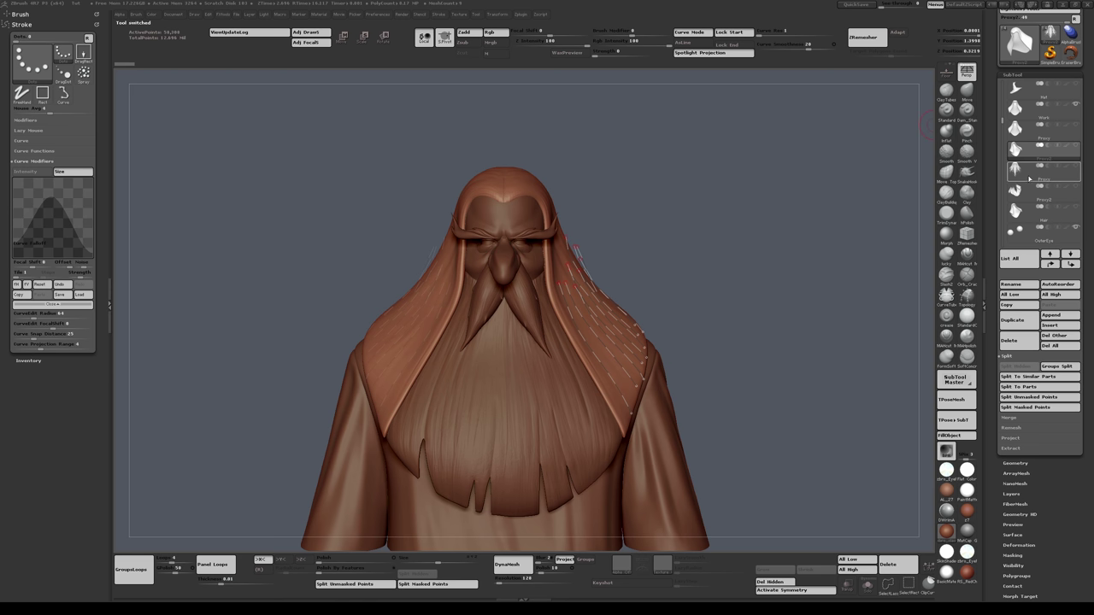
click(1075, 168)
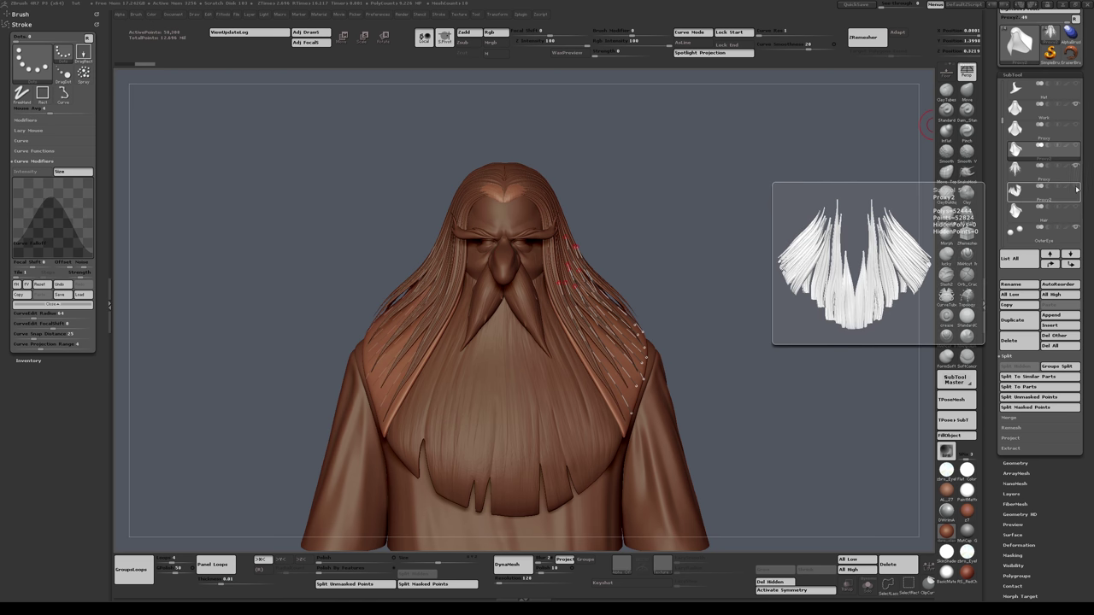
click(1076, 189)
mouse_move(1077, 117)
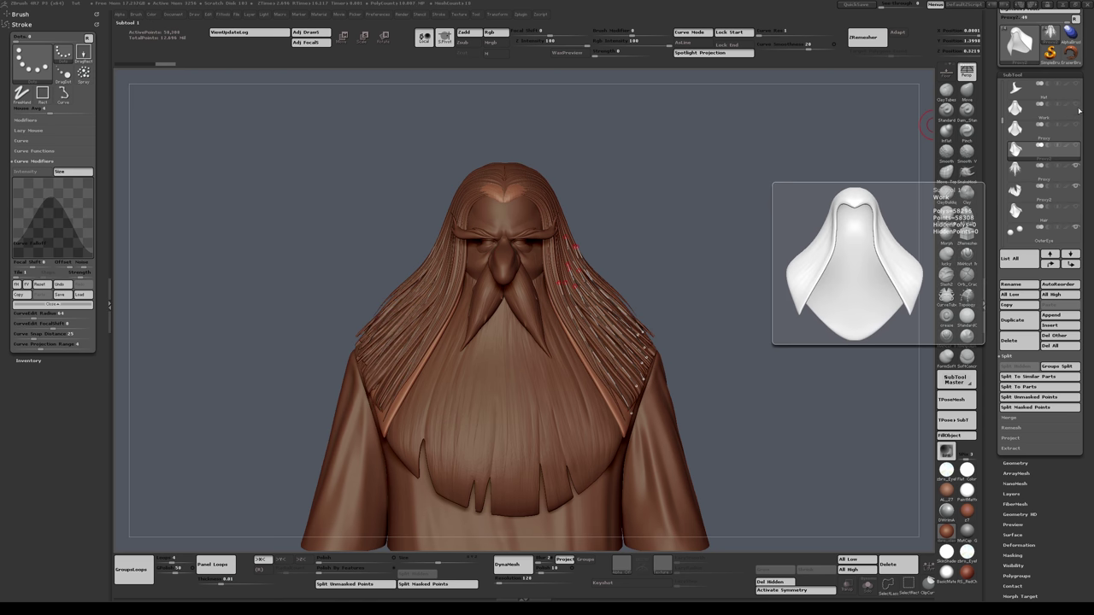
click(1076, 128)
click(1075, 184)
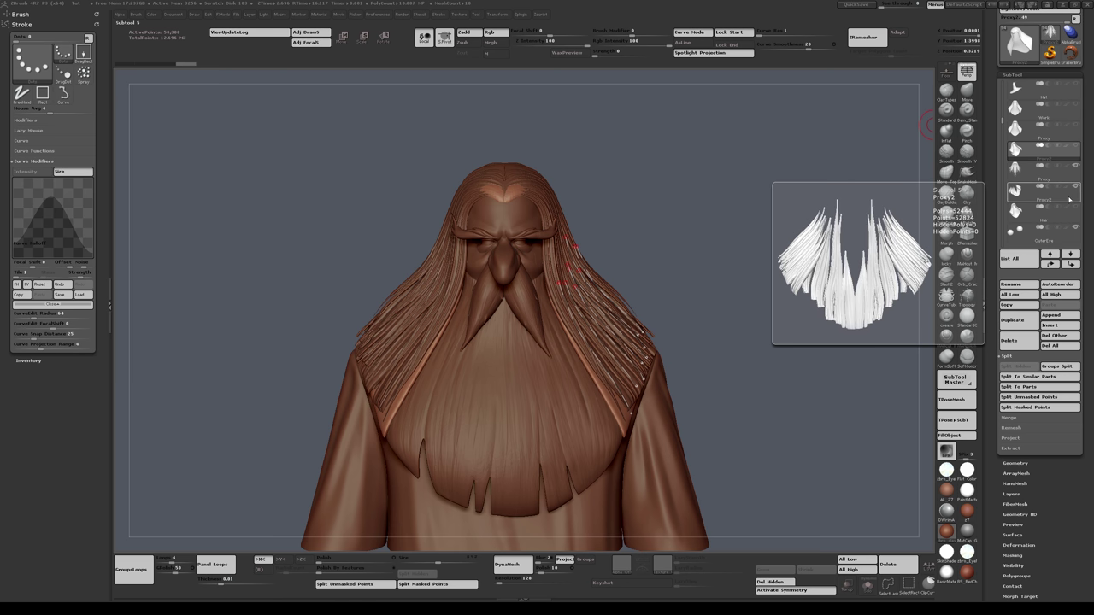
mouse_move(1077, 150)
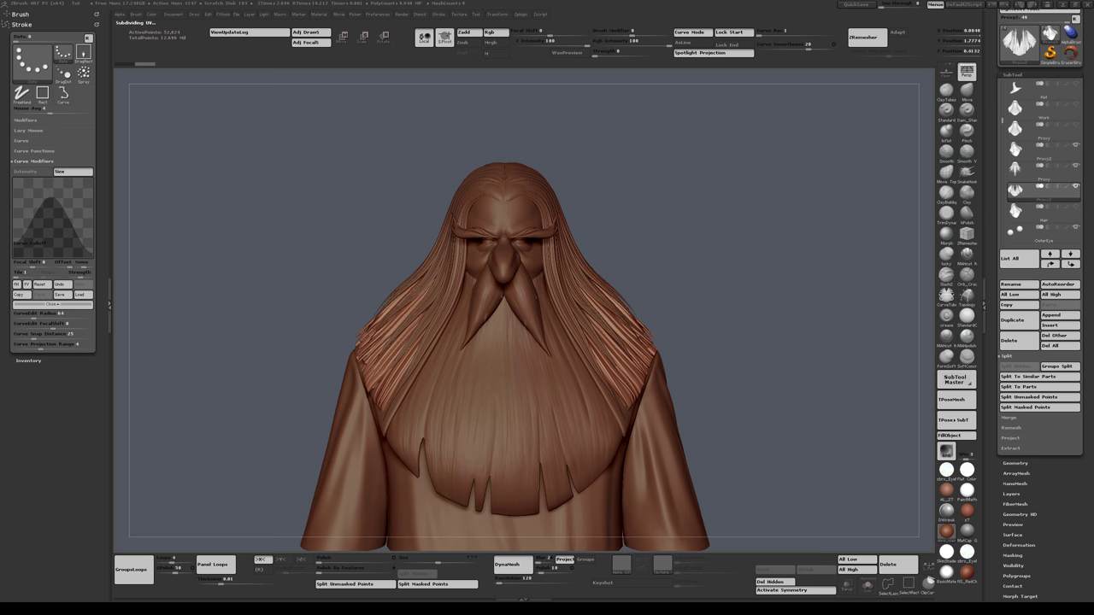
mouse_move(789, 225)
mouse_down()
mouse_move(624, 224)
mouse_move(789, 225)
mouse_up()
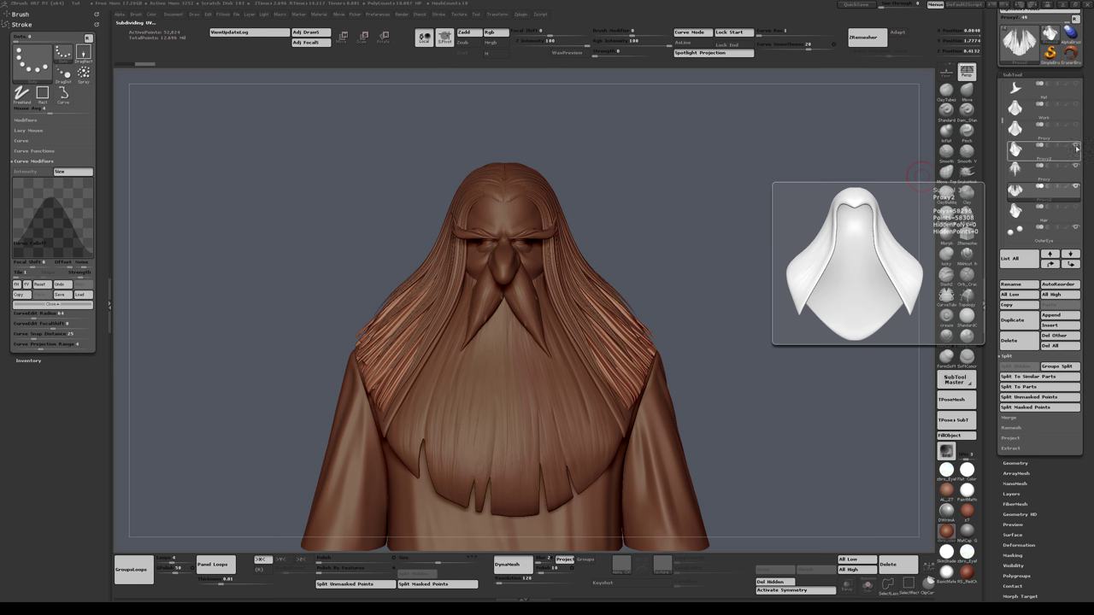
Step: Examine the layered hair strands on the wizard from the front, from above and close up at the shoulder
drag(784, 217, 716, 244)
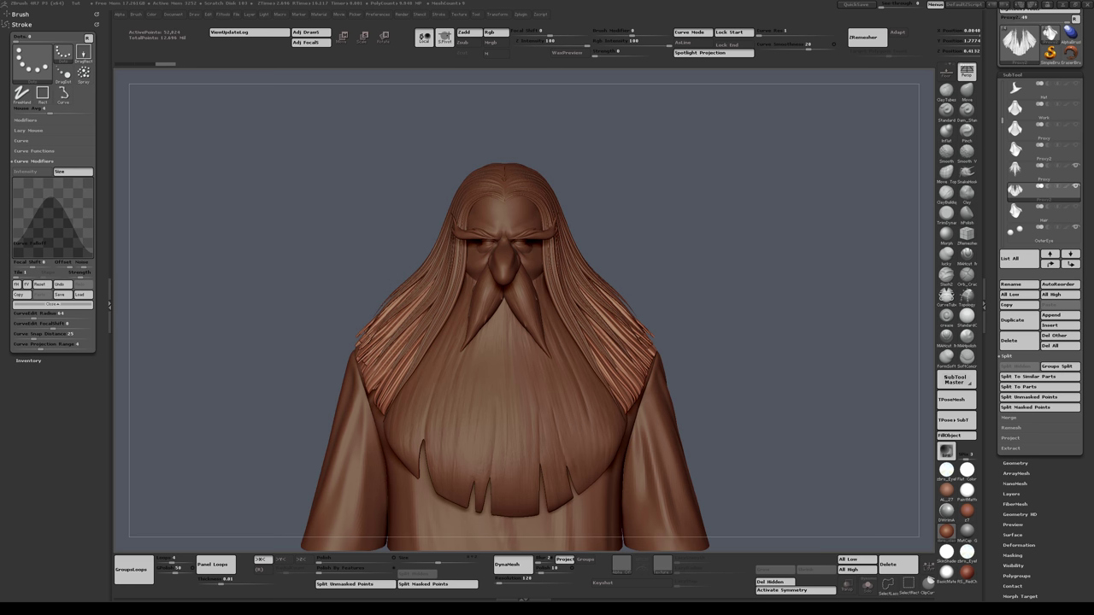
ctrl+right_drag(612, 333, 614, 376)
mouse_move(718, 248)
mouse_down()
mouse_move(722, 320)
mouse_move(758, 353)
mouse_up()
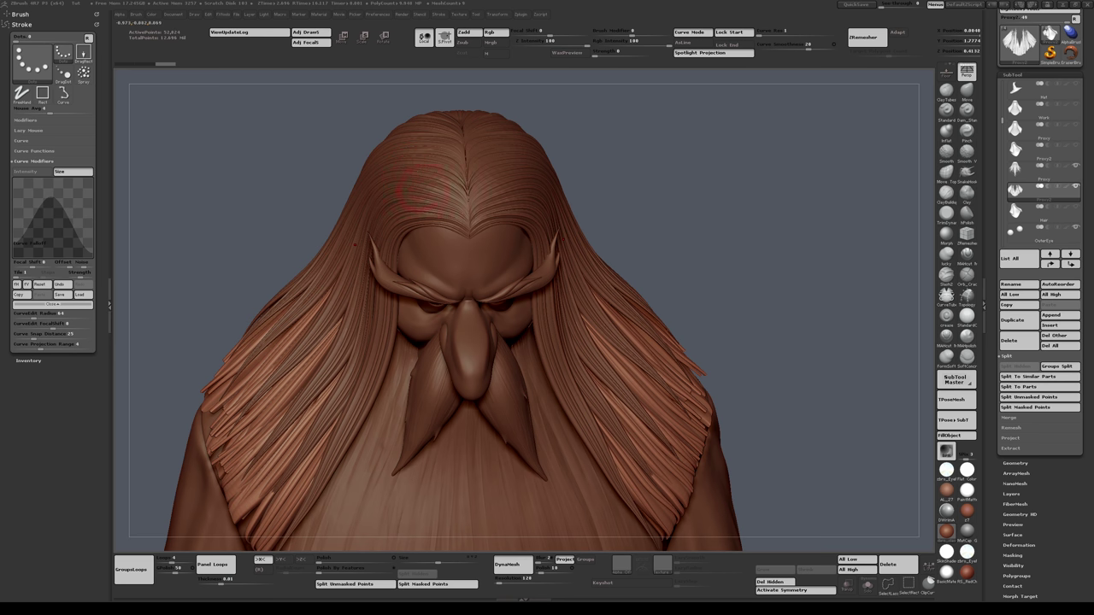
drag(420, 188, 523, 222)
alt+right_drag(554, 326, 658, 238)
mouse_move(618, 249)
mouse_down()
mouse_move(355, 255)
mouse_move(617, 253)
mouse_move(625, 283)
mouse_move(662, 210)
mouse_up()
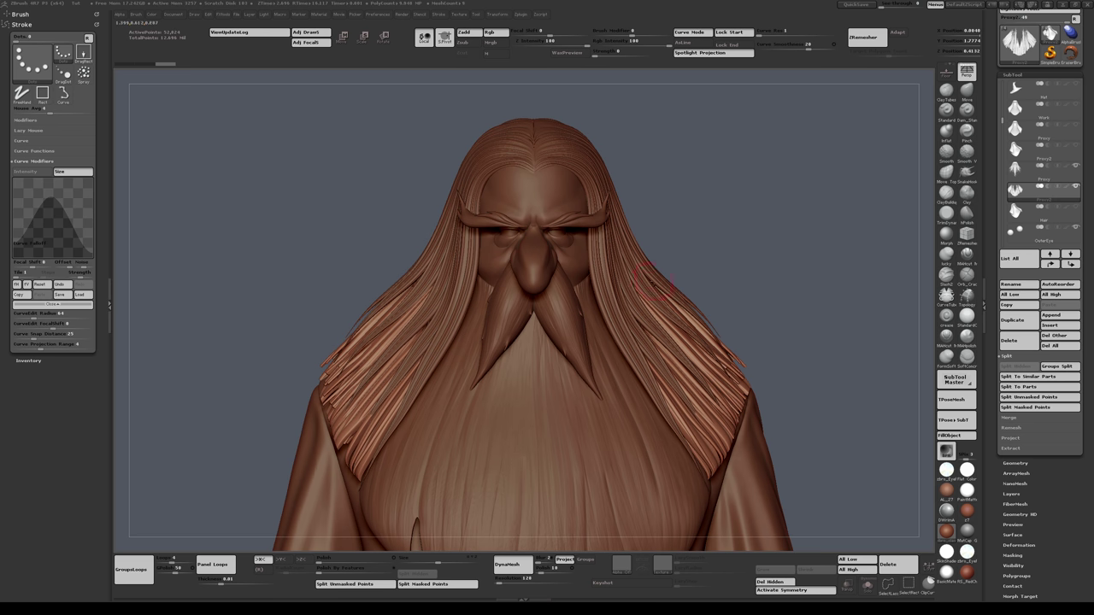
alt+drag(732, 242, 654, 321)
mouse_move(769, 402)
alt+mouse_down()
mouse_move(753, 418)
mouse_move(684, 362)
alt+mouse_up()
Step: Isolate the lower strand layer and try repositioning individual strands near the shoulder with the Move and Move Topological brushes
key(alt+s)
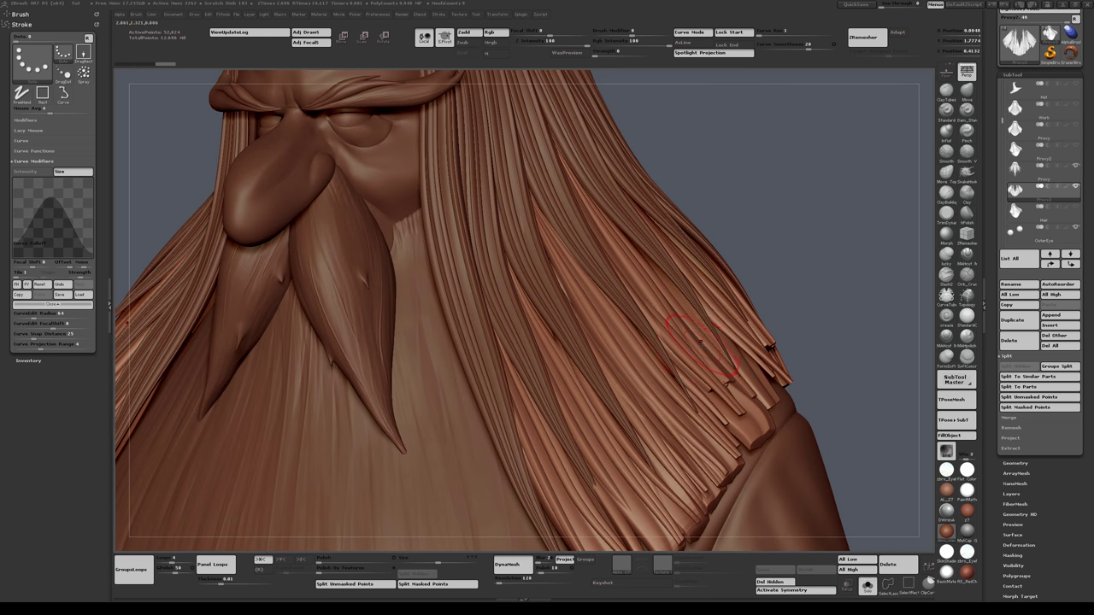
key(b)
key(m)
key(v)
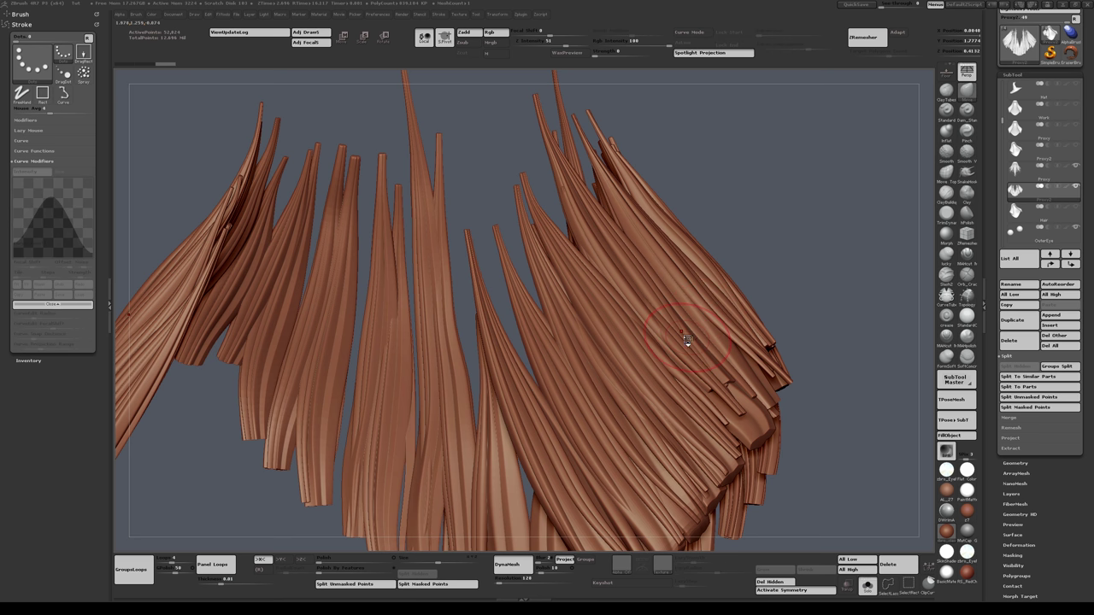
key(s)
drag(687, 335, 725, 323)
key(b)
key(m)
key(t)
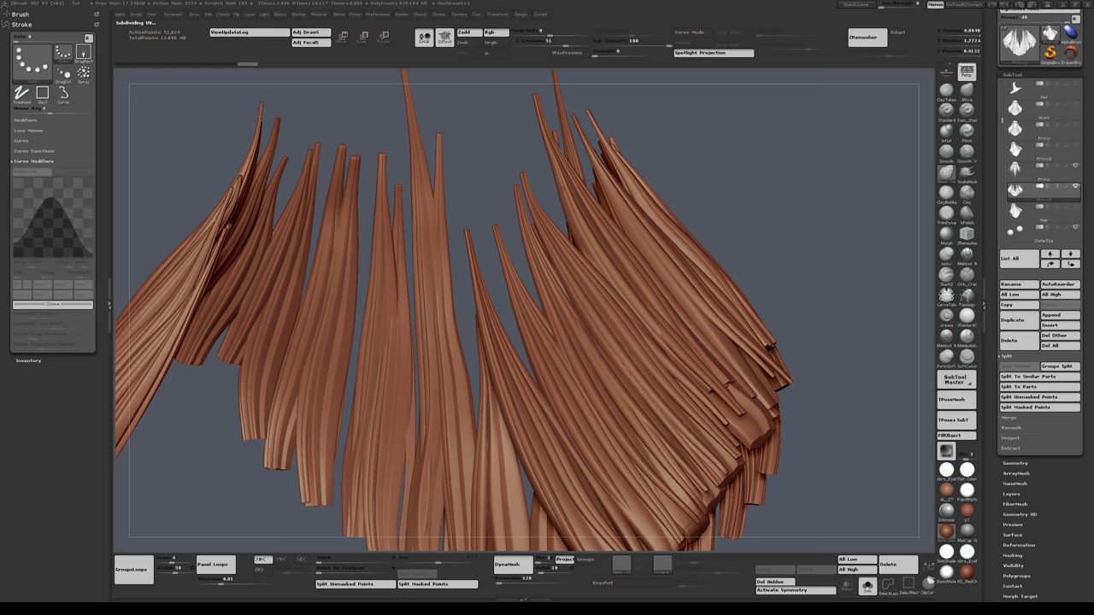
drag(662, 383, 683, 389)
Step: Pull a side strand slightly outward with the Move Topological brush, and show the whole character again
mouse_move(855, 312)
mouse_down()
mouse_move(784, 331)
mouse_move(853, 378)
mouse_move(800, 335)
mouse_move(855, 349)
mouse_up()
key(f)
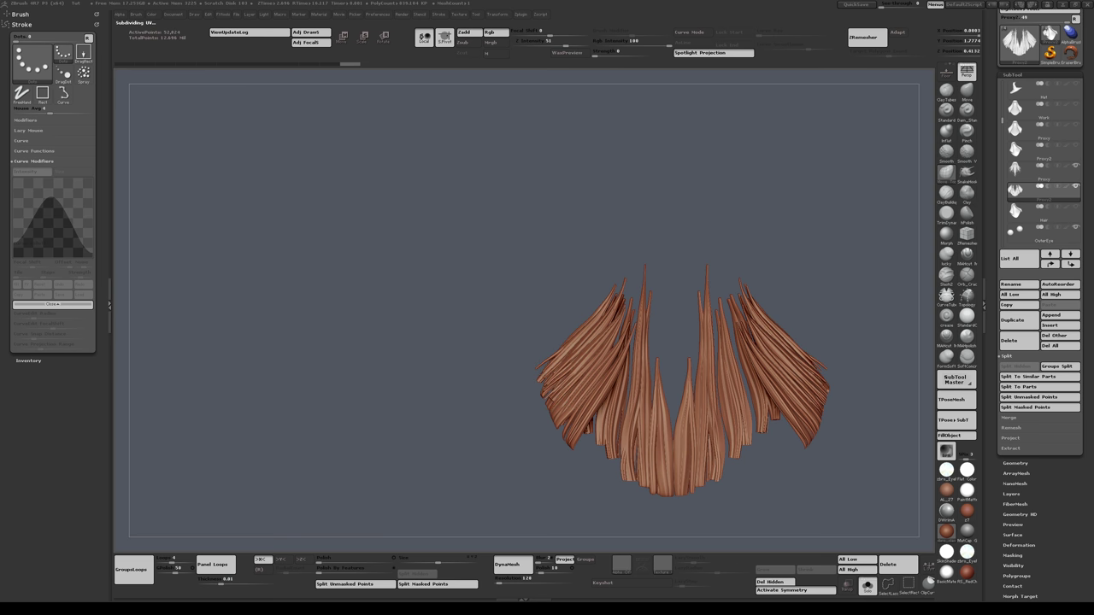
drag(579, 346, 573, 352)
drag(894, 246, 794, 246)
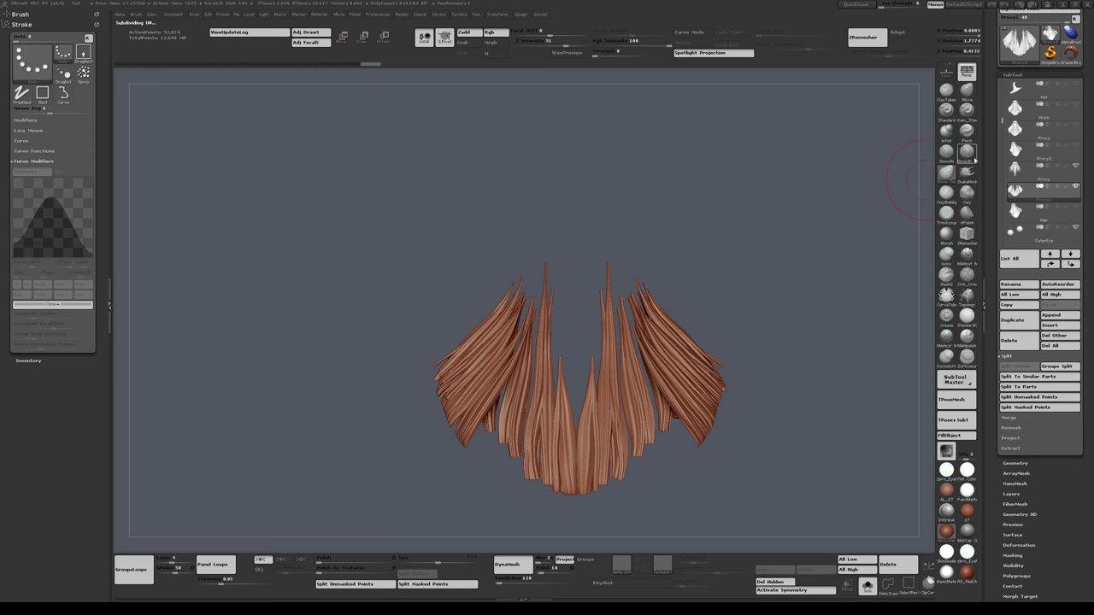
key(alt+s)
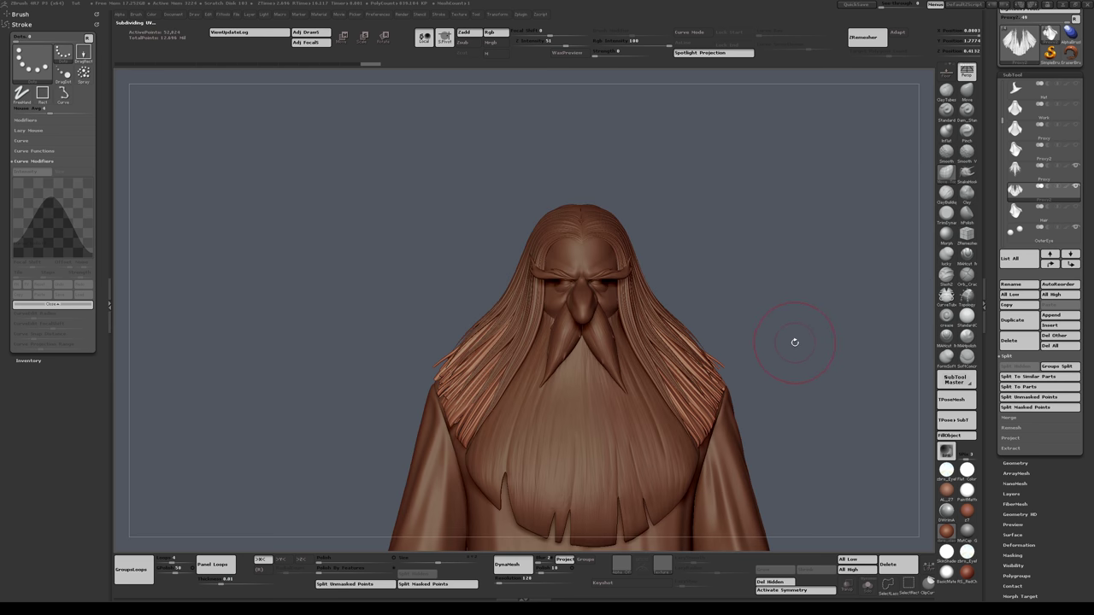
Step: Show the wizard's hat and view the full character with the layered hair
alt+drag(793, 299, 753, 247)
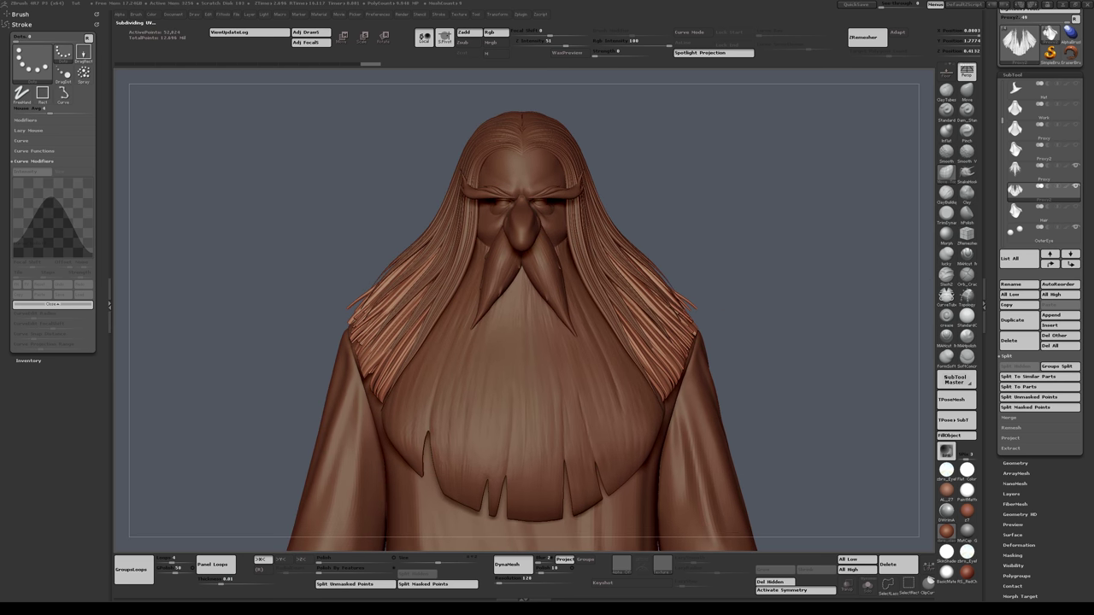
click(1076, 83)
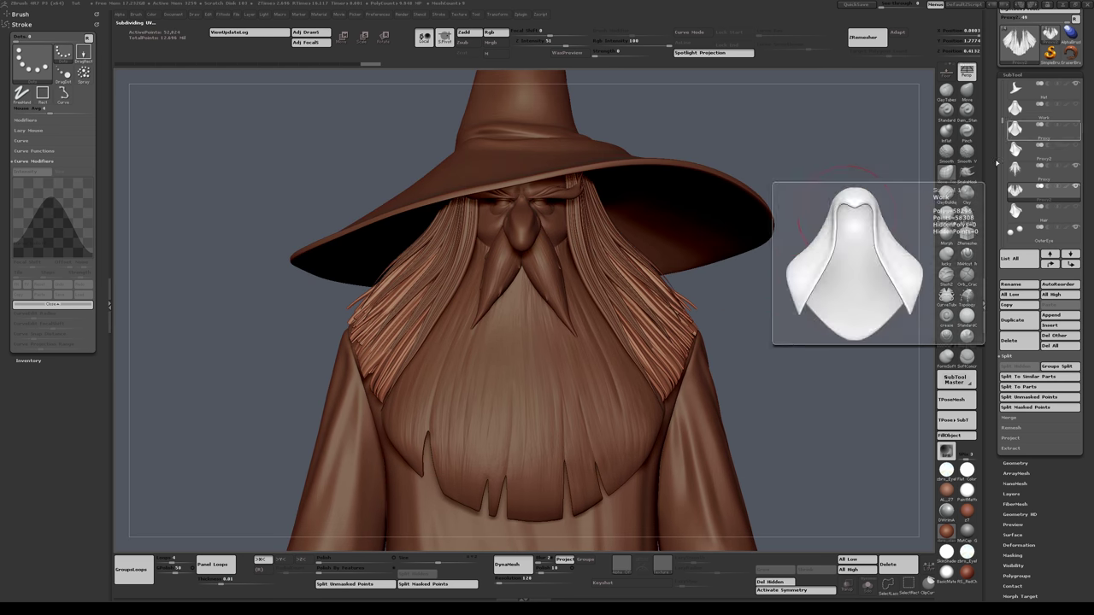
mouse_move(812, 295)
alt+mouse_down()
mouse_move(806, 243)
mouse_move(806, 315)
alt+mouse_up()
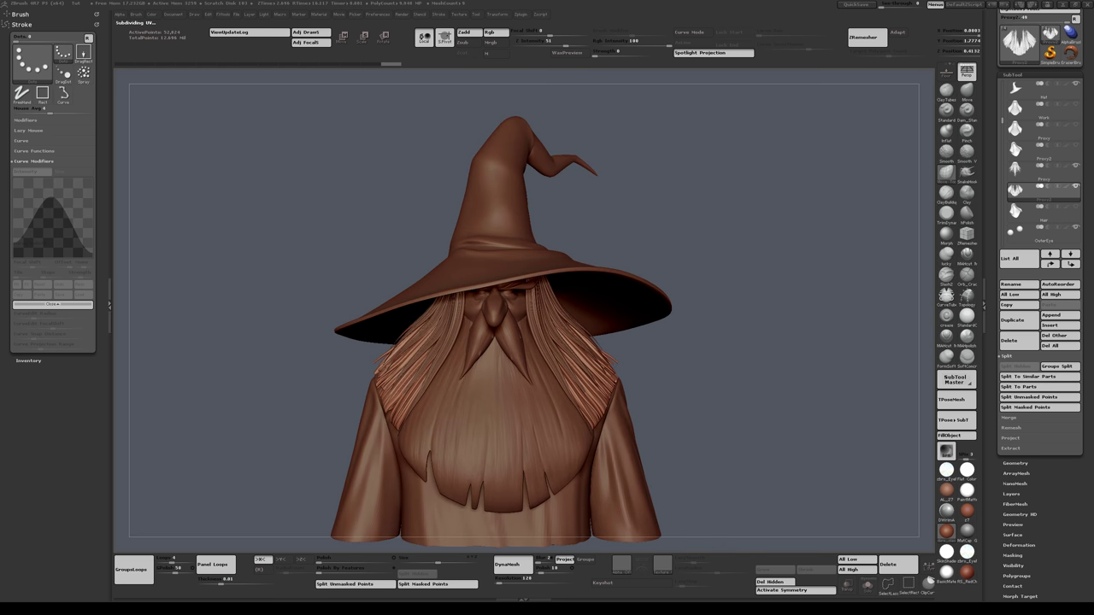
mouse_move(788, 250)
alt+mouse_down()
mouse_move(801, 278)
mouse_move(809, 271)
alt+mouse_up()
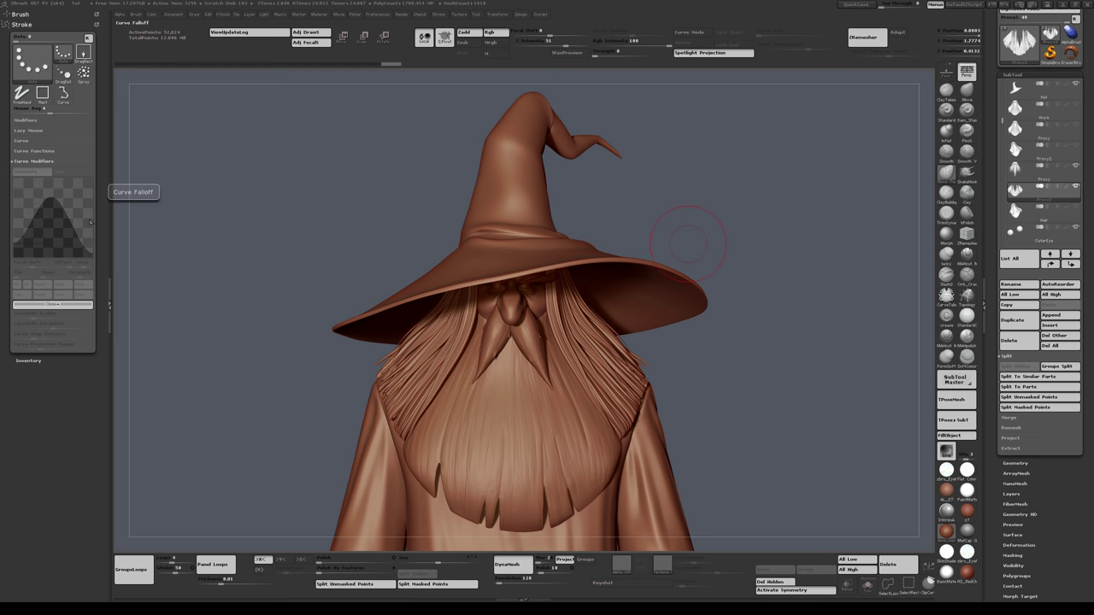
Step: Switch to the ZRemesherGuides brush and lower its Curve Snap Distance to the minimum
click(969, 236)
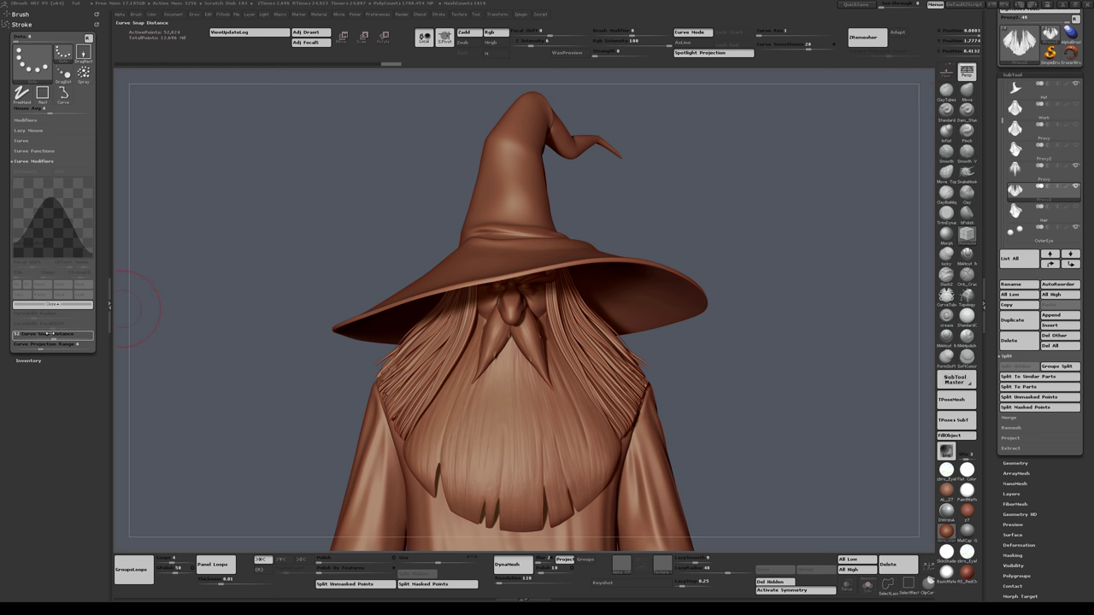
drag(52, 334, 15, 335)
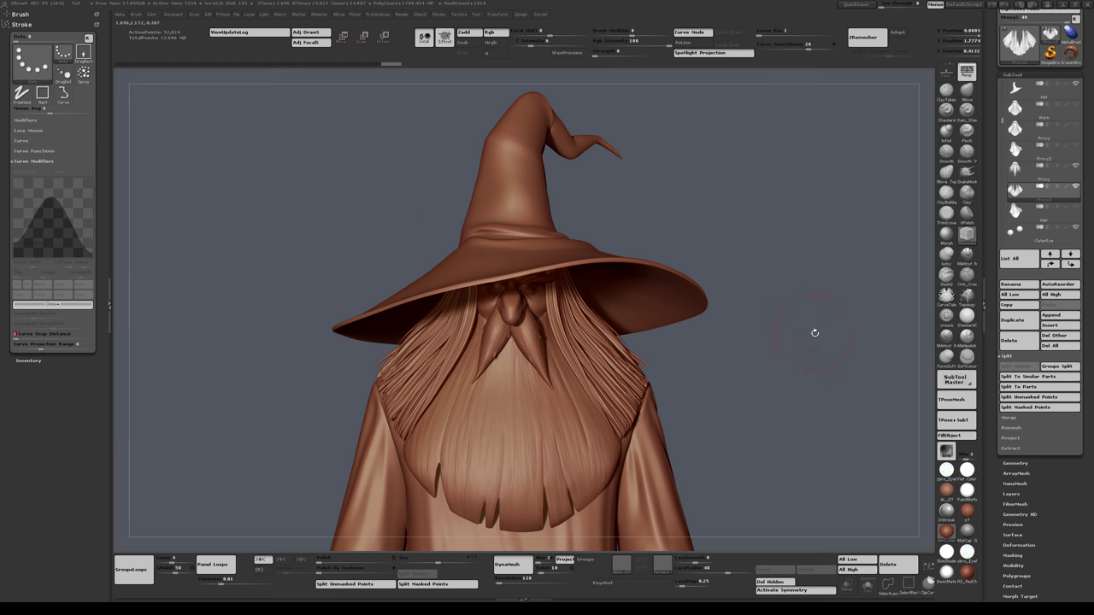
mouse_move(700, 374)
mouse_down()
mouse_move(702, 363)
mouse_move(717, 436)
mouse_move(655, 386)
mouse_move(586, 290)
mouse_up()
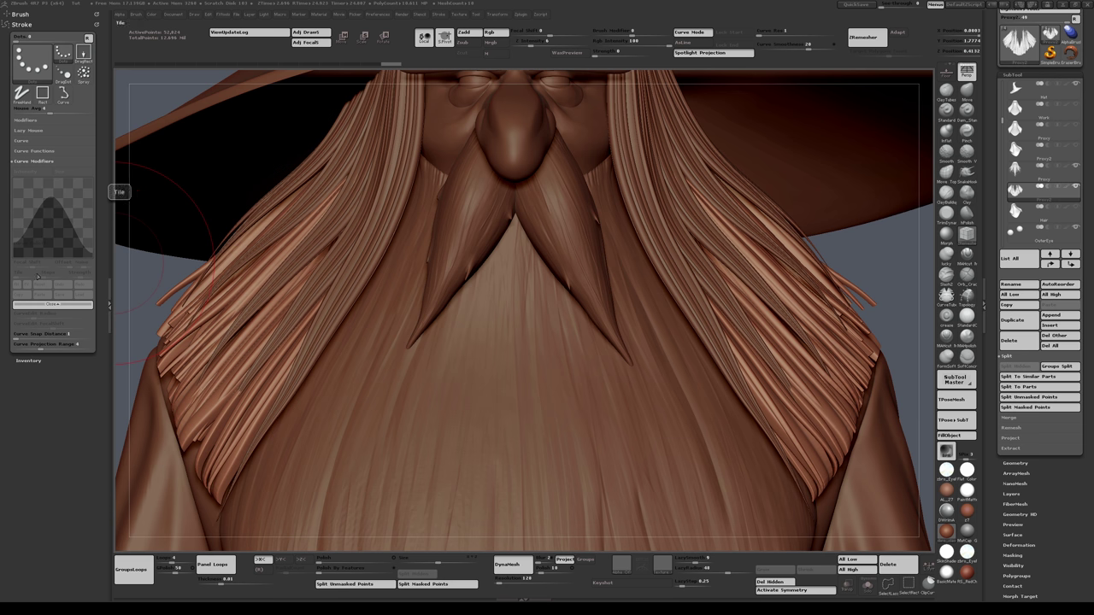
Step: Select the insert-mesh hair curve brush, reset its Curve Falloff profile, and frame the whole wizard
key(b)
click(531, 335)
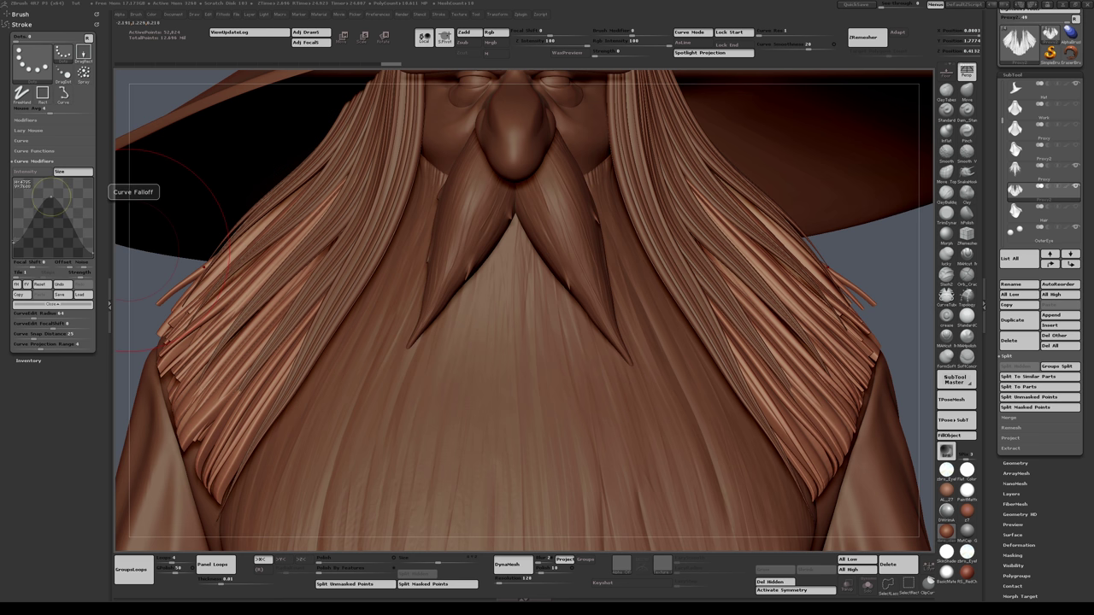
click(39, 284)
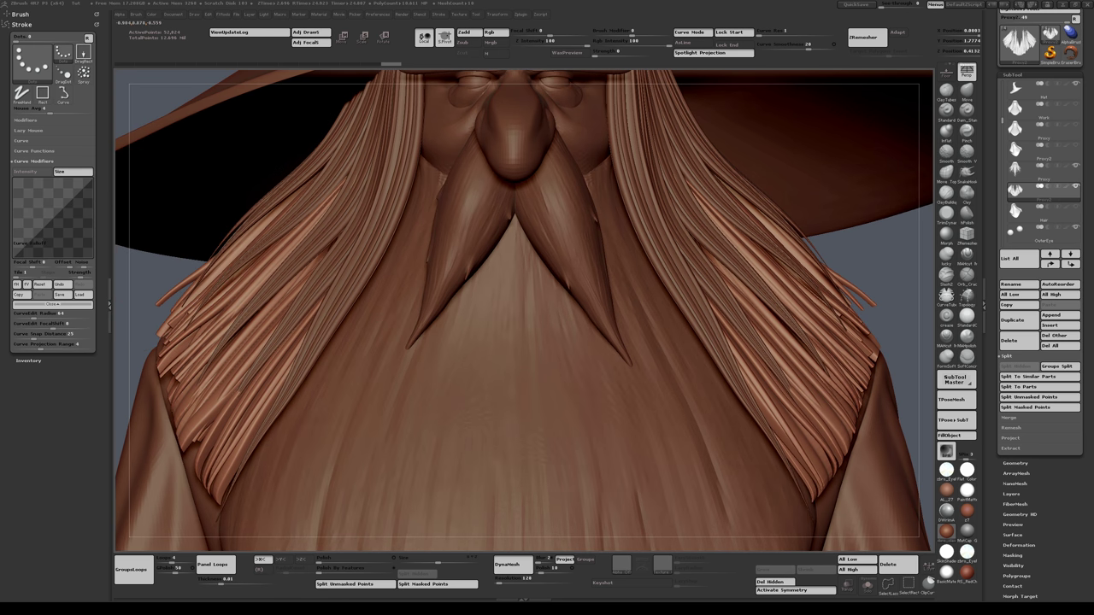
key(f)
alt+drag(637, 82, 737, 149)
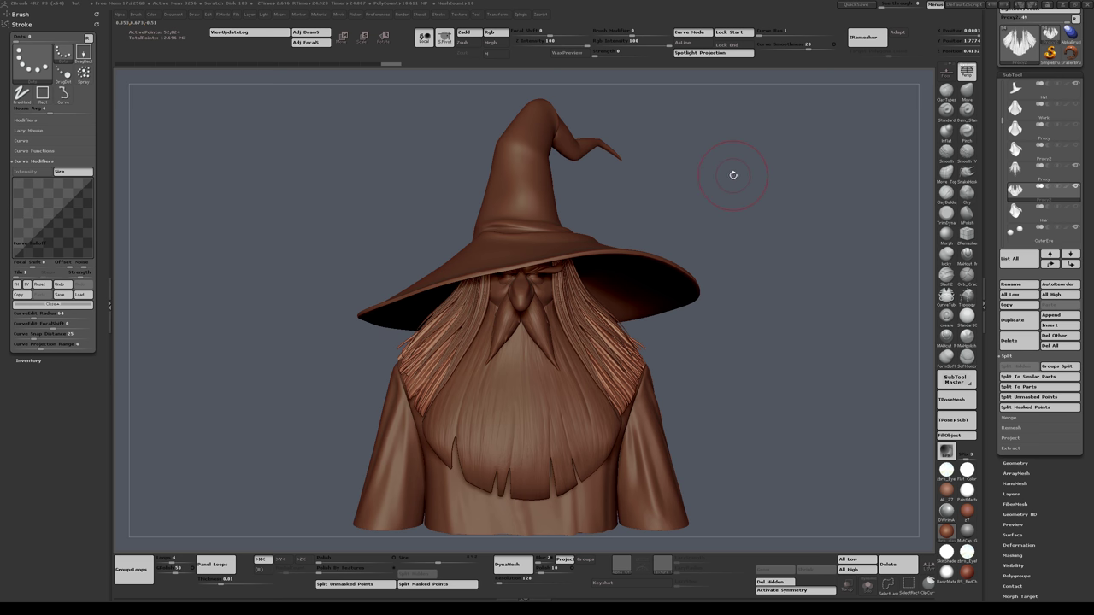